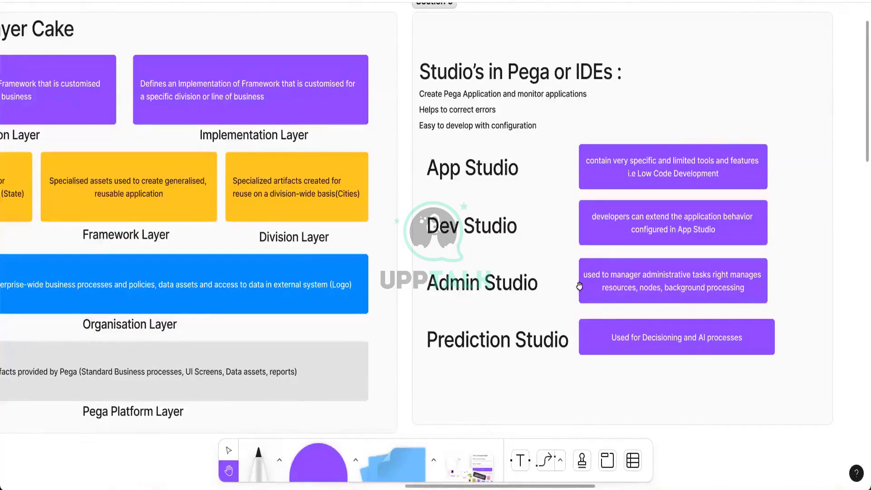
Pan the FigJam board past the Layer Cake and Sections 1–2 to the yellow Day 1 sticky note
scroll(809, 211, right, 3)
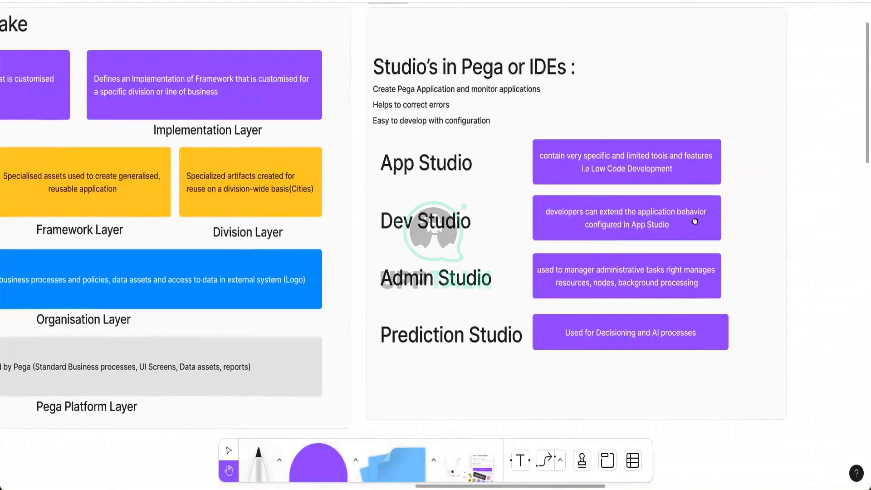
scroll(700, 221, right, 2)
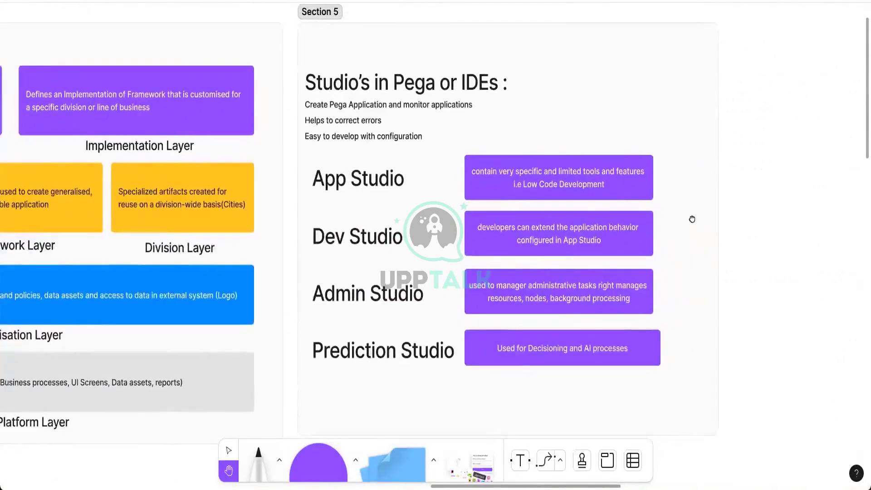
scroll(692, 218, up, 1)
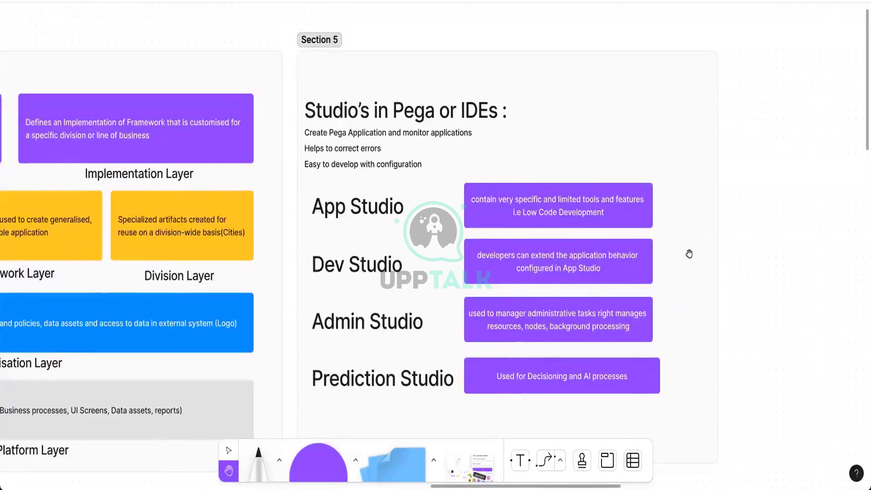
drag(726, 182, 728, 179)
scroll(560, 306, down, 2)
scroll(560, 306, left, 1)
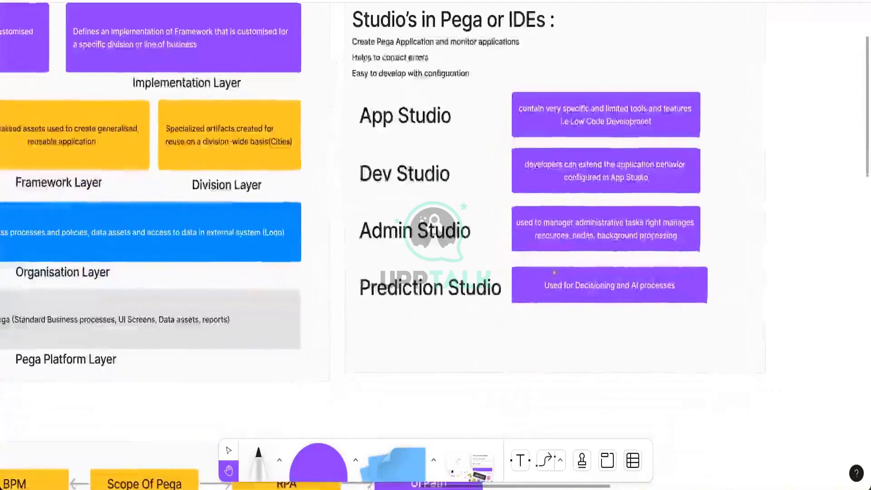
scroll(600, 273, down, 6)
scroll(599, 273, left, 5)
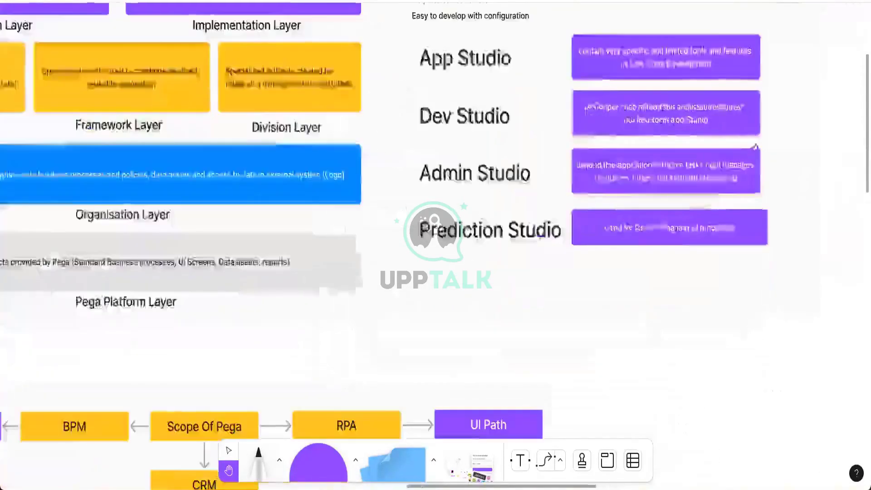
scroll(749, 198, down, 4)
scroll(644, 140, right, 10)
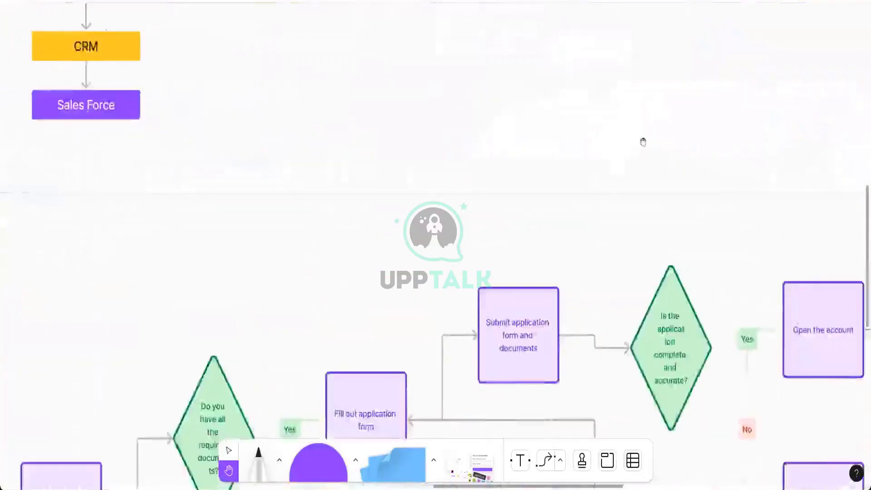
scroll(594, 204, up, 2)
scroll(594, 128, up, 12)
scroll(739, 230, right, 1)
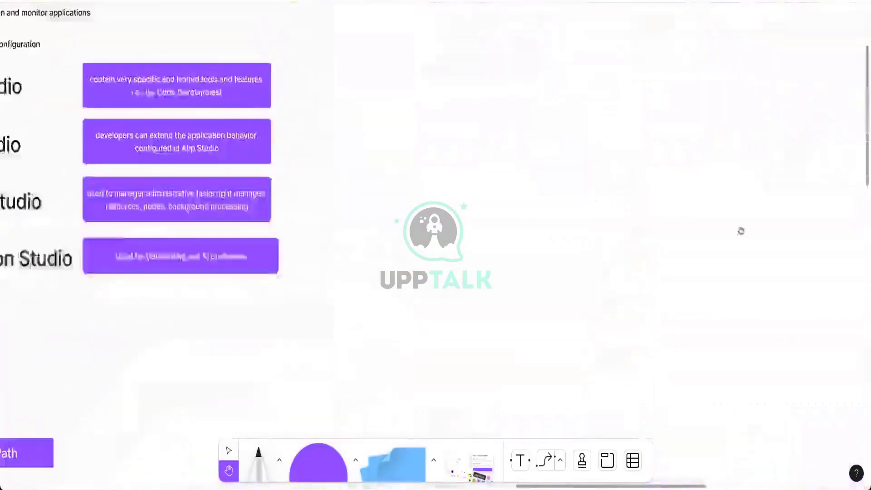
scroll(550, 179, left, 5)
scroll(688, 163, down, 1)
scroll(687, 163, left, 6)
scroll(696, 163, down, 1)
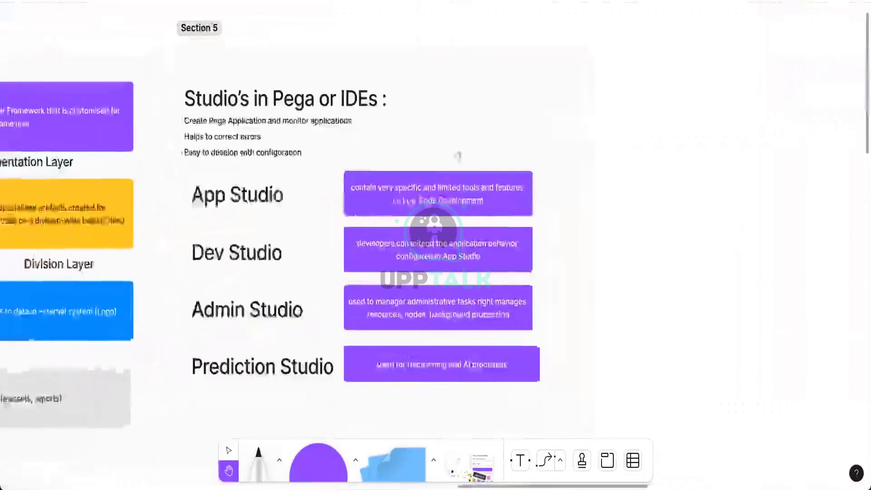
scroll(777, 187, left, 1)
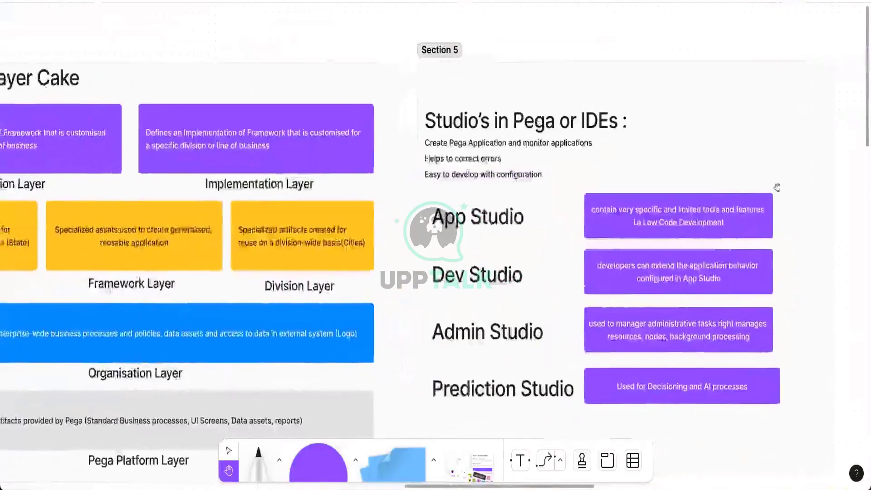
scroll(777, 187, left, 5)
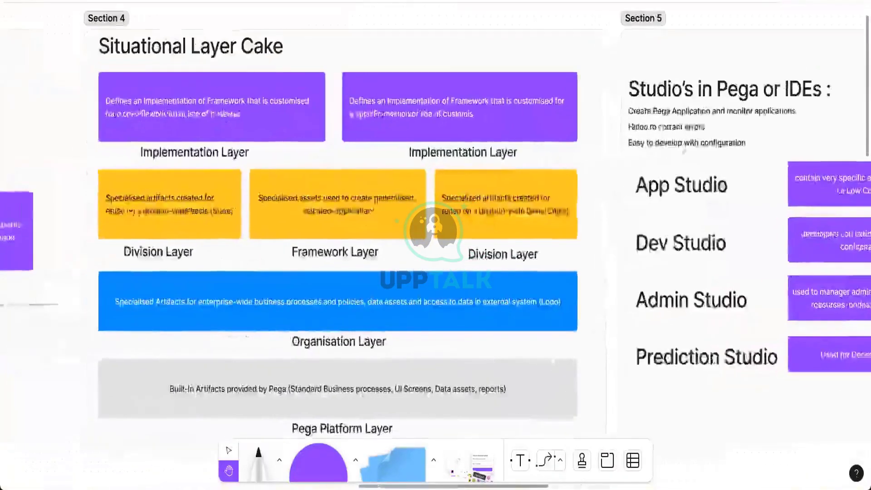
scroll(329, 213, left, 16)
scroll(329, 212, up, 1)
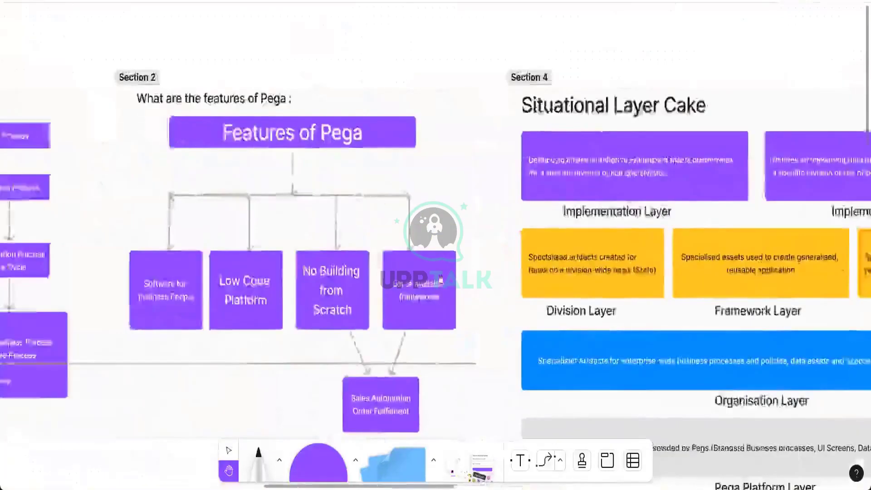
scroll(495, 271, left, 20)
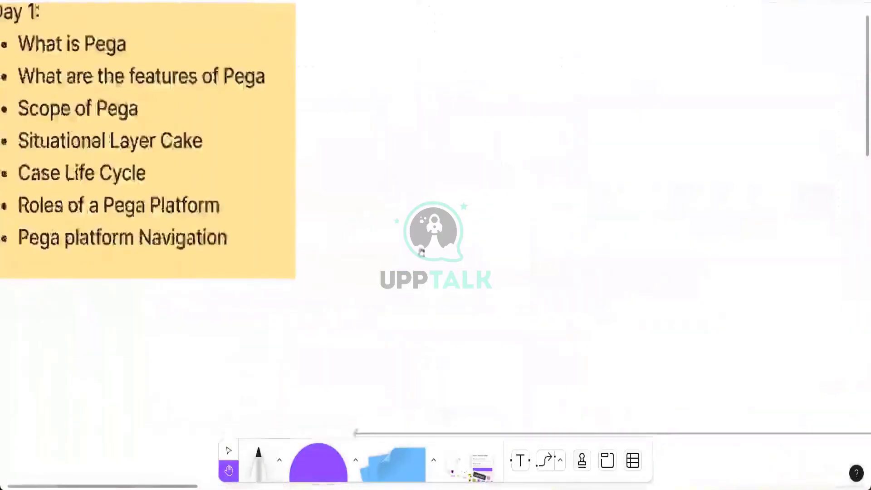
Review the Day 1 agenda note, then switch to the Pega Academy dashboard
scroll(495, 271, up, 1)
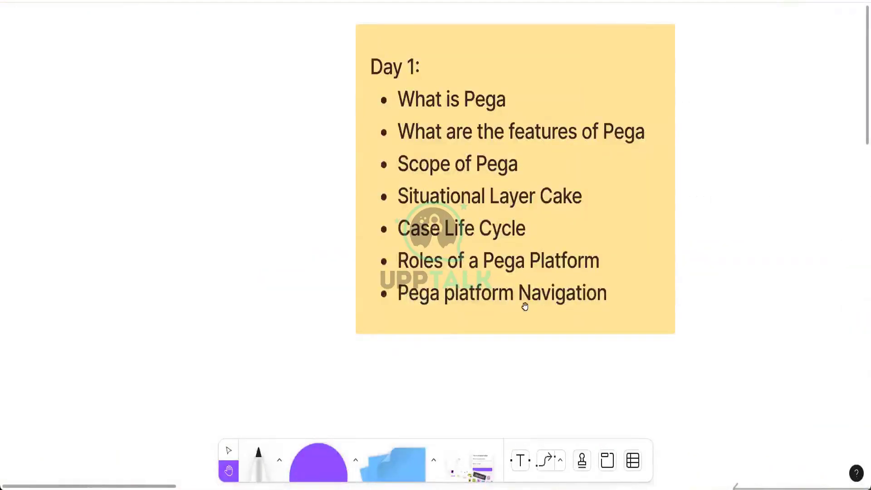
scroll(644, 196, right, 4)
scroll(644, 197, up, 1)
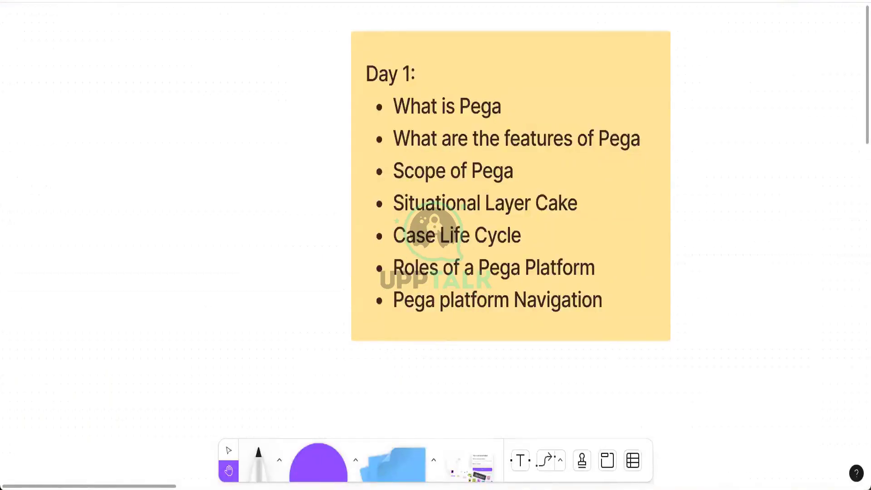
scroll(397, 254, right, 1)
scroll(397, 254, up, 1)
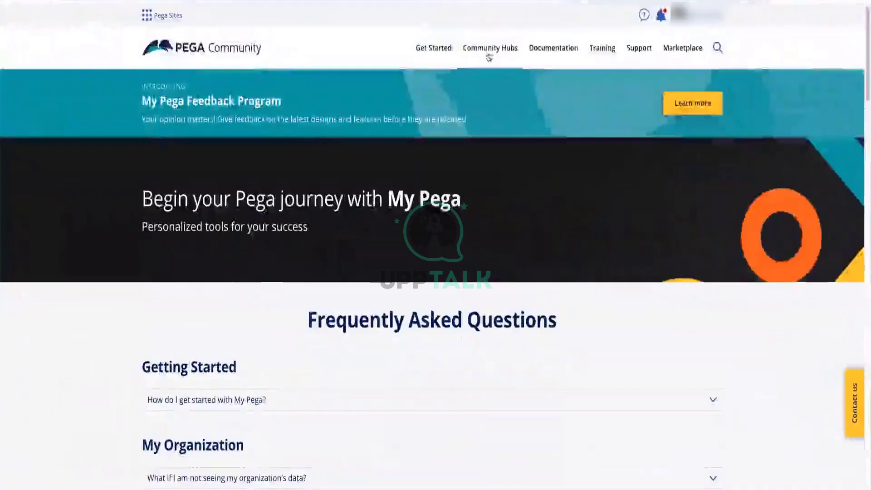
mouse_move(485, 55)
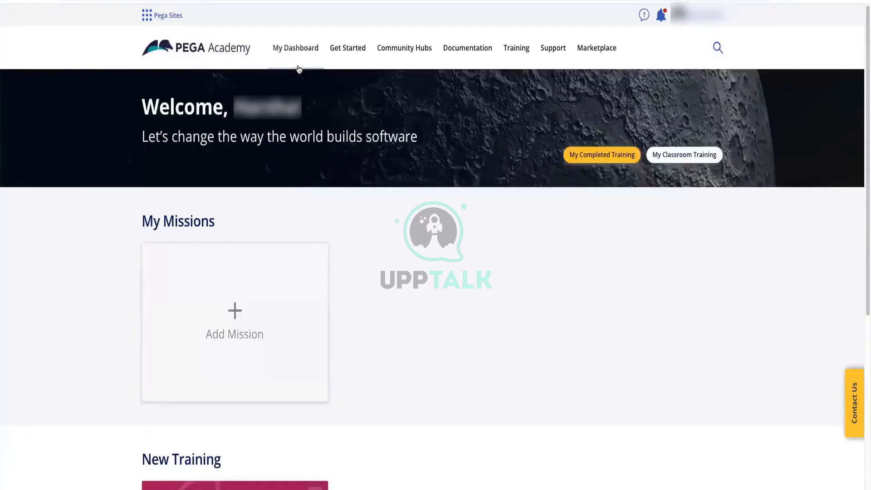
Search Pega Academy for 'system architect' by typing 'system a' and picking the suggestion
mouse_move(299, 69)
click(712, 51)
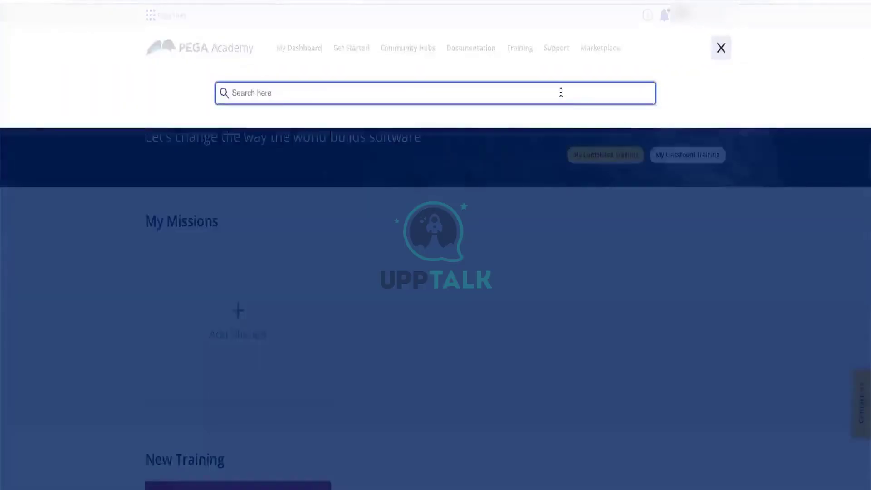
text(system a)
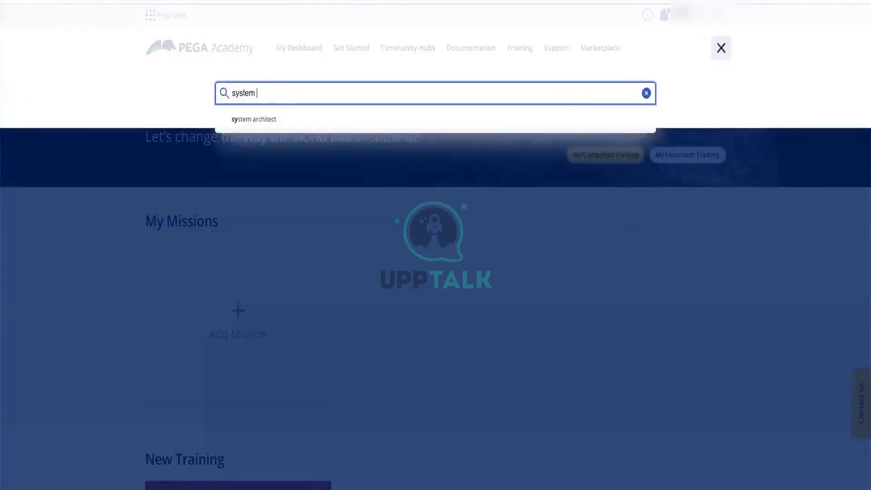
click(266, 119)
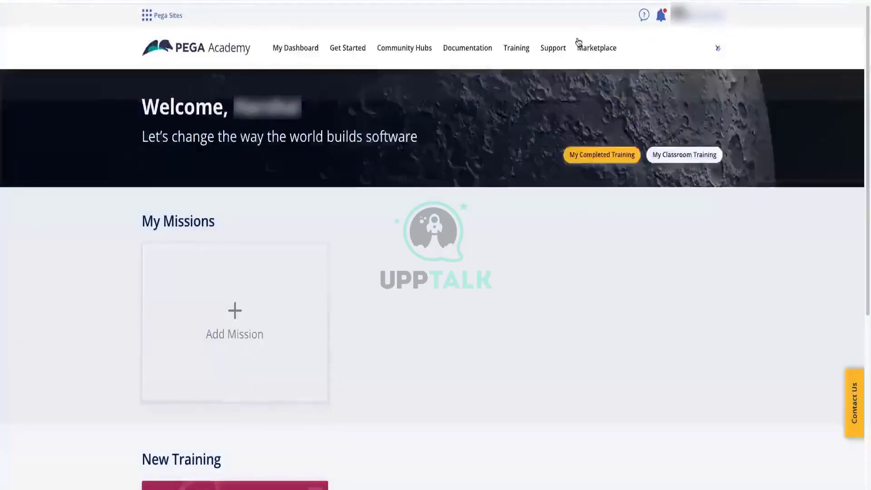
click(585, 48)
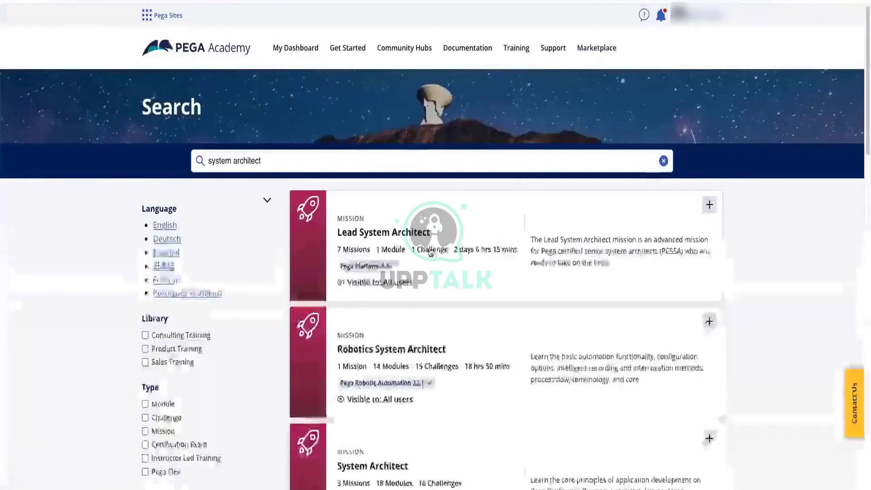
Open the System Architect mission from the search results
scroll(434, 256, down, 2)
scroll(374, 221, down, 5)
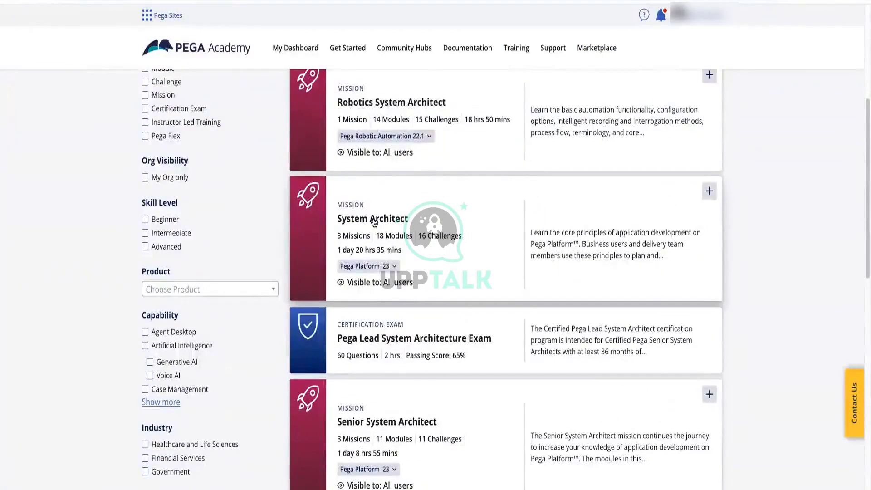
click(372, 219)
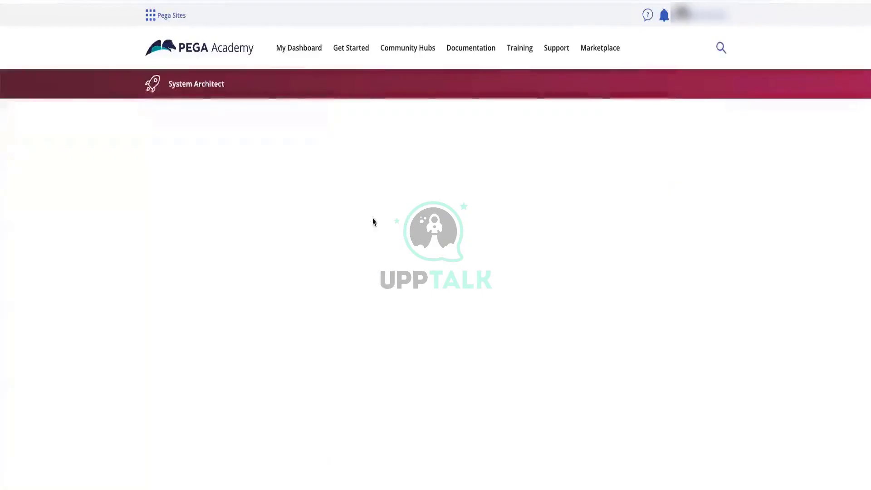
Find and open the Creating a custom business report challenge in the mission modules
scroll(373, 219, down, 3)
scroll(251, 262, down, 10)
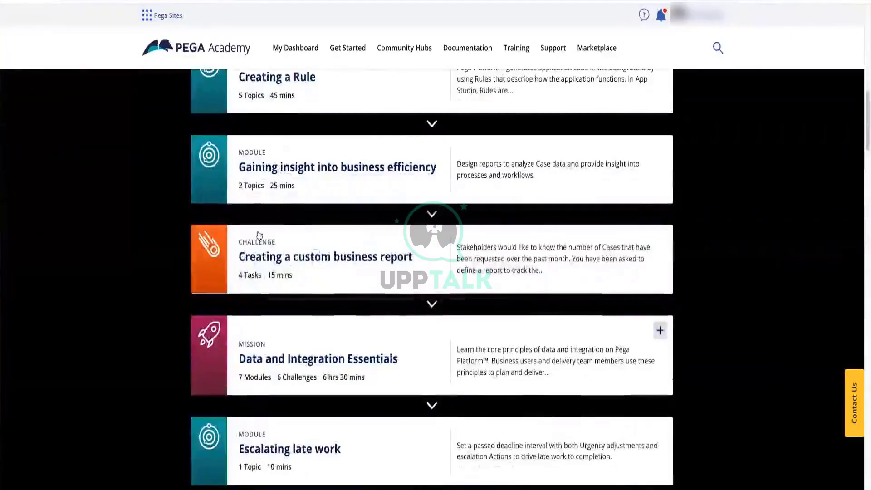
scroll(264, 239, down, 5)
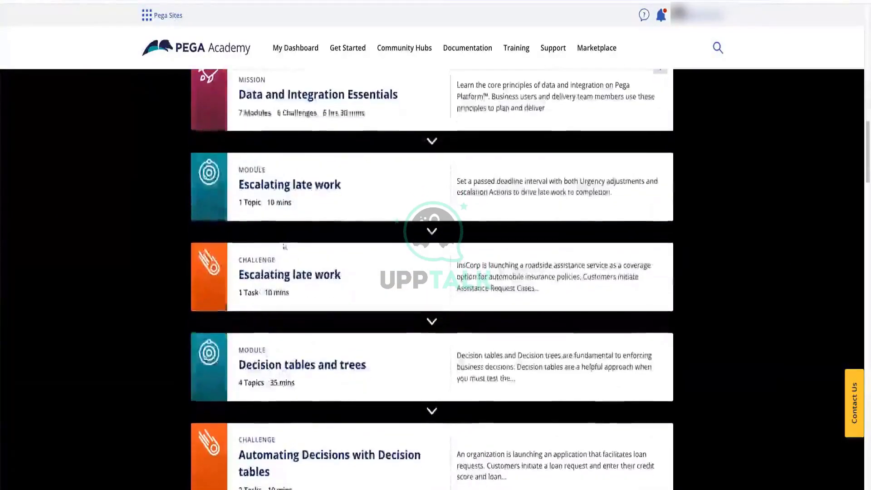
scroll(284, 246, up, 4)
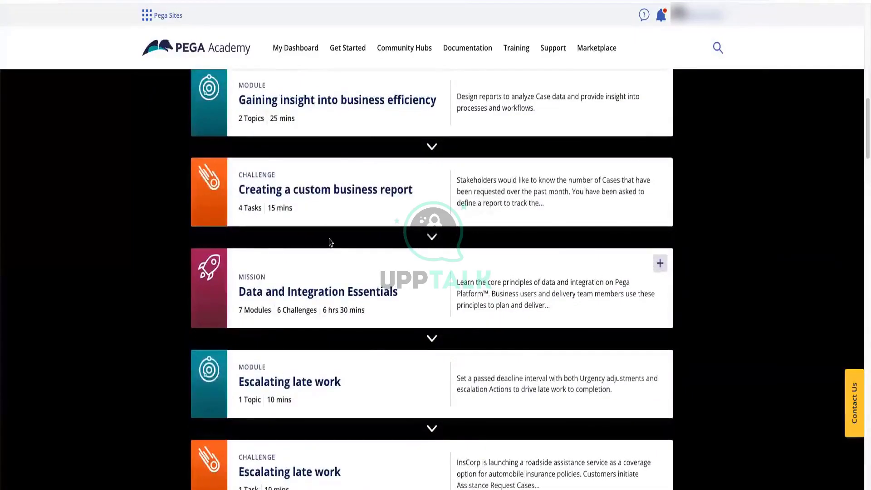
click(371, 173)
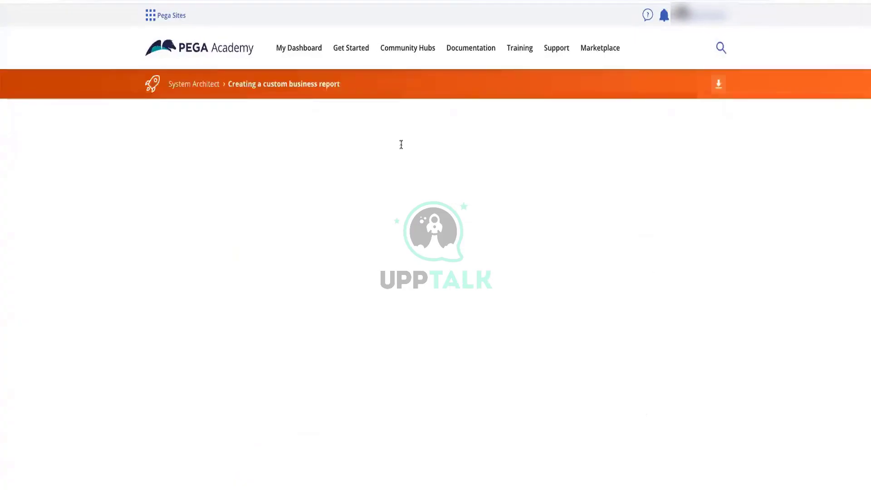
scroll(474, 227, down, 8)
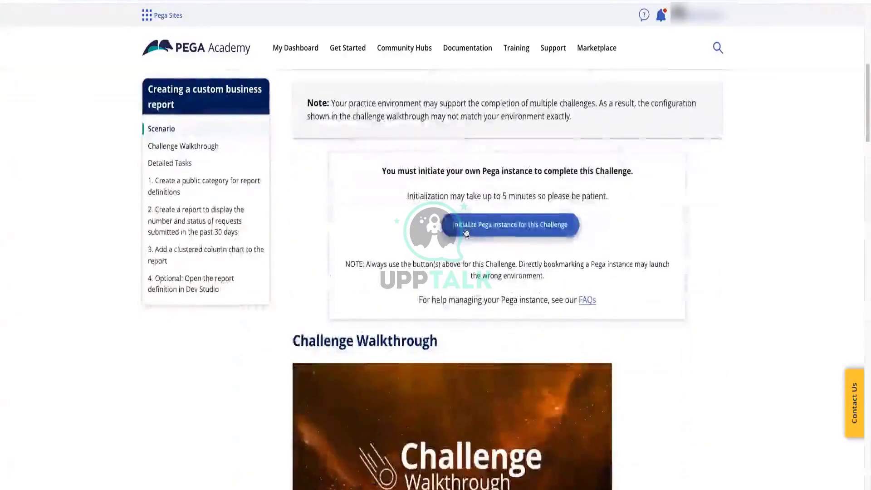
click(510, 224)
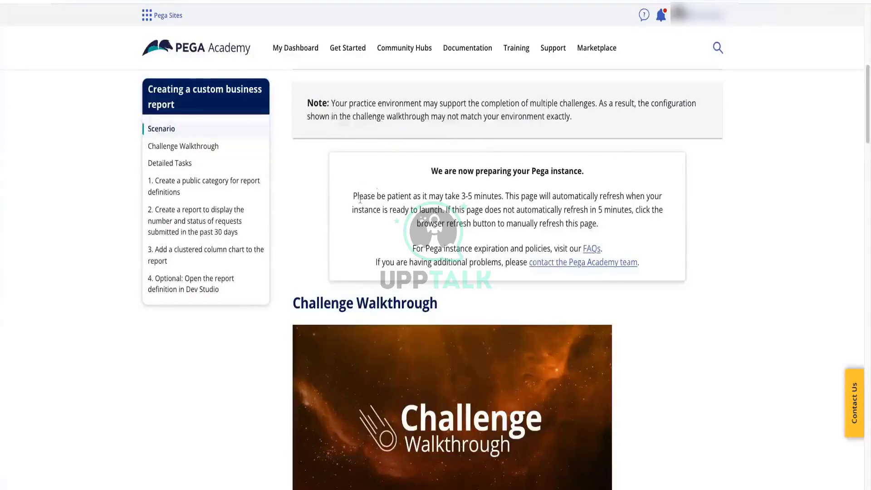
scroll(534, 199, up, 5)
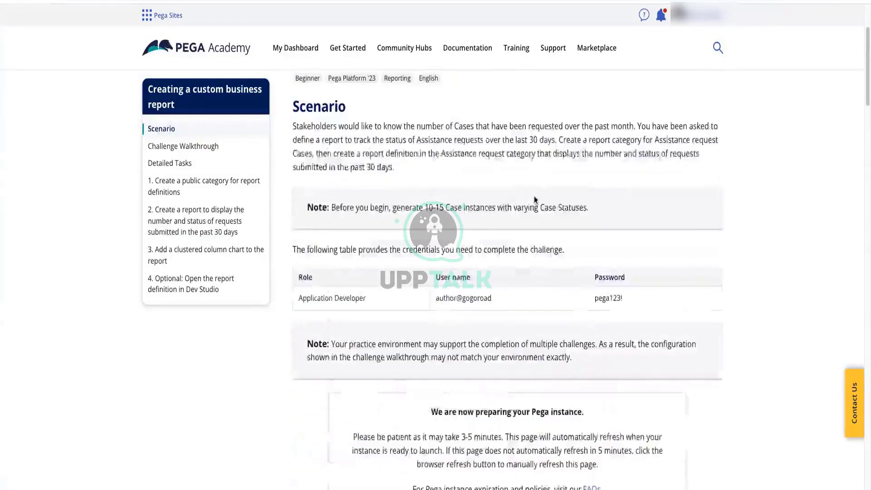
scroll(534, 200, up, 3)
scroll(534, 199, down, 11)
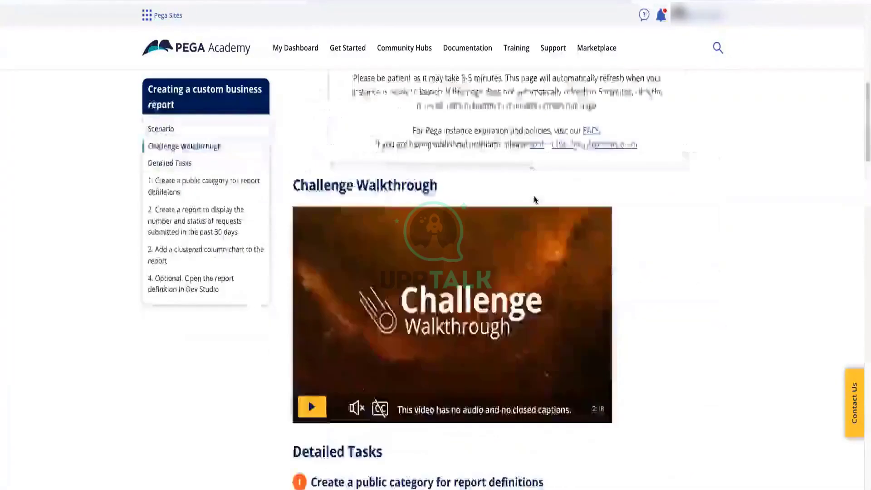
scroll(535, 200, down, 10)
scroll(534, 196, up, 16)
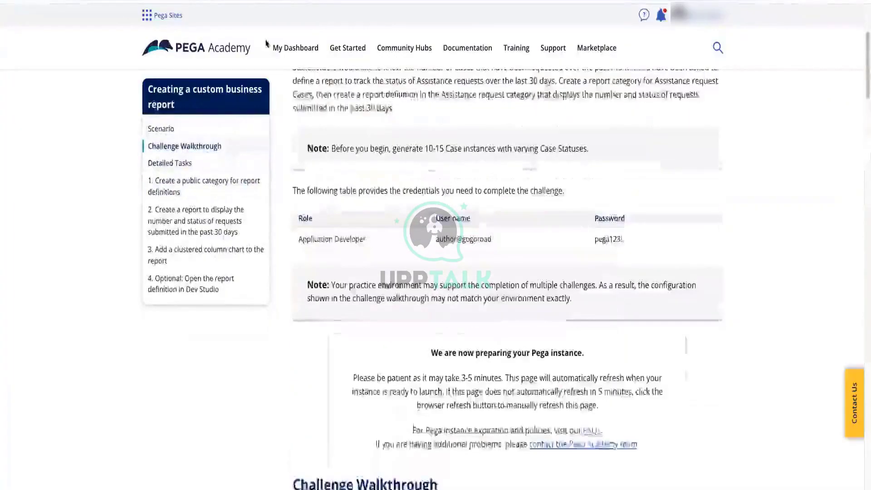
scroll(267, 44, down, 8)
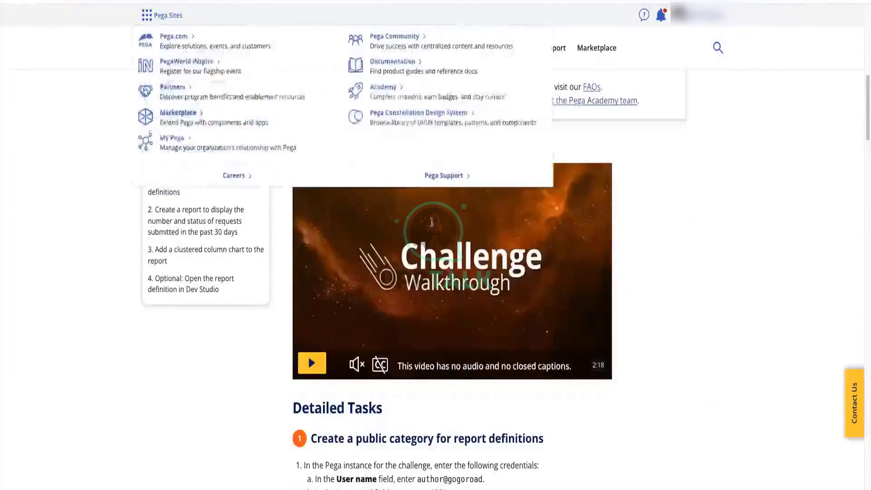
Browse the 19 Application Marketplace listings and open Alert and Investigation Management
scroll(432, 222, up, 15)
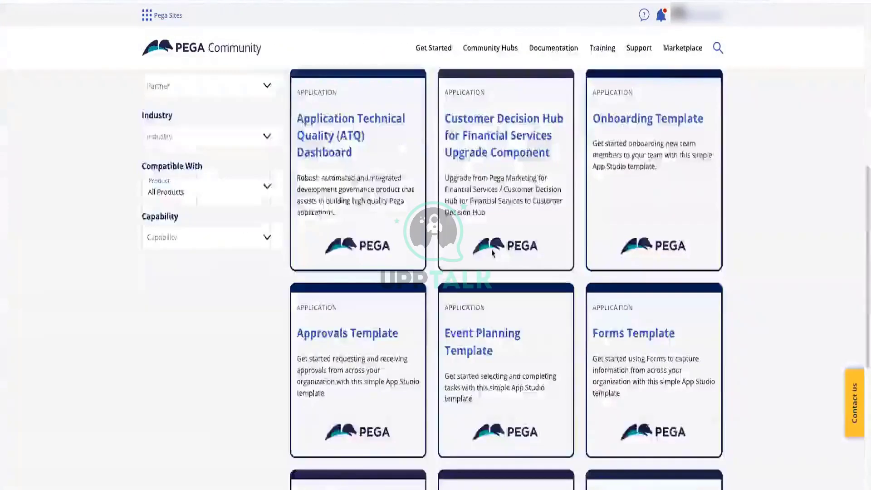
scroll(492, 250, up, 9)
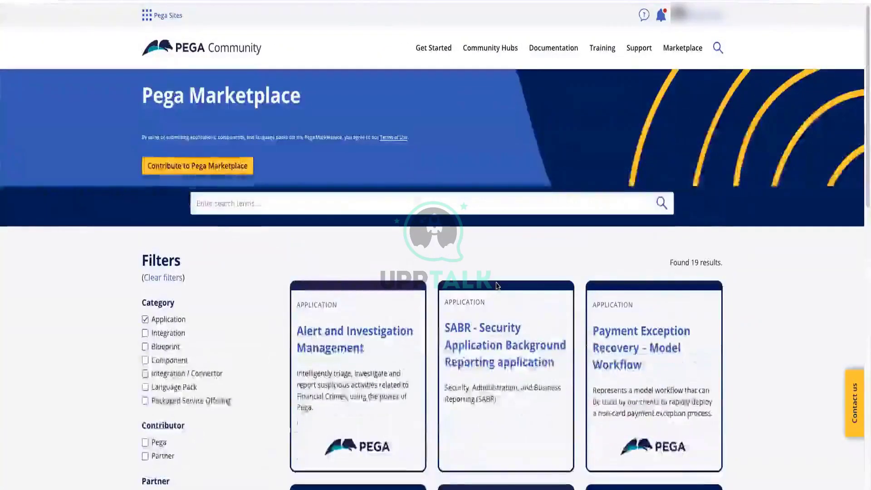
scroll(504, 267, down, 1)
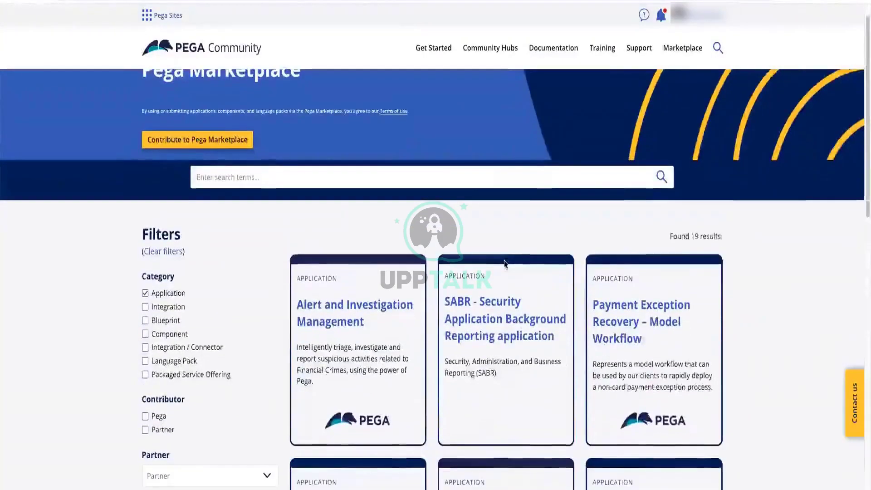
scroll(504, 264, down, 2)
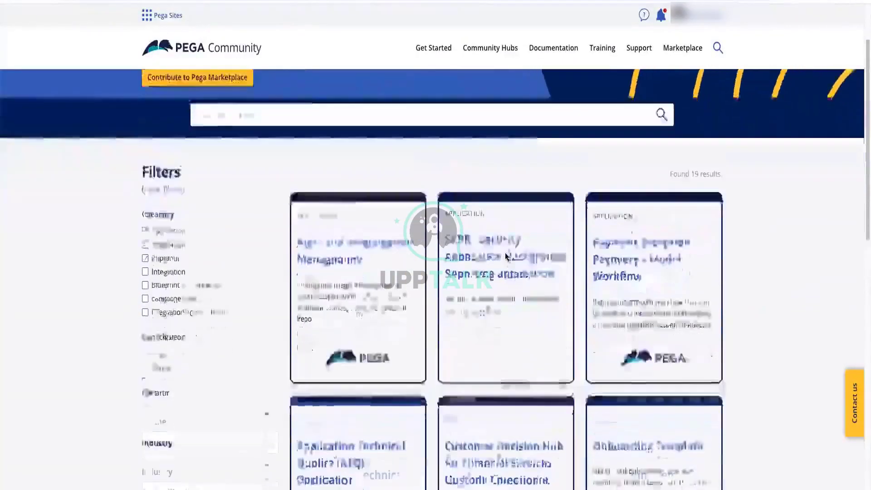
scroll(506, 257, down, 1)
scroll(506, 257, down, 1)
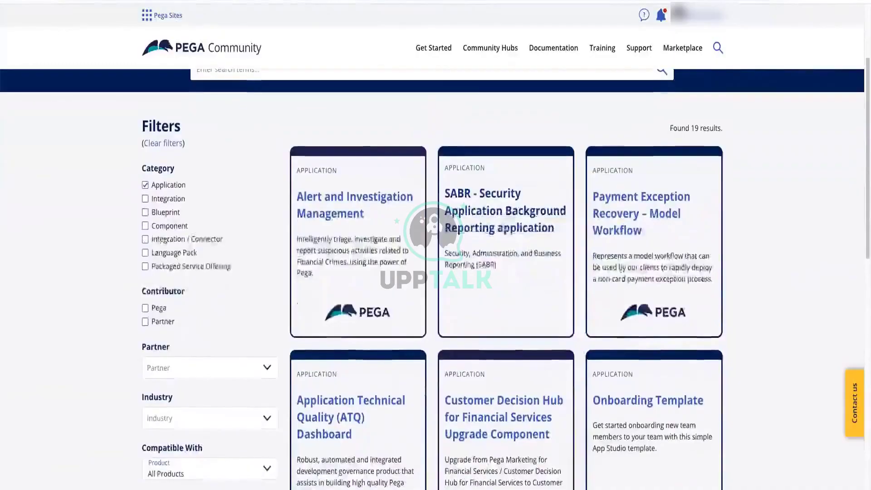
scroll(439, 259, down, 3)
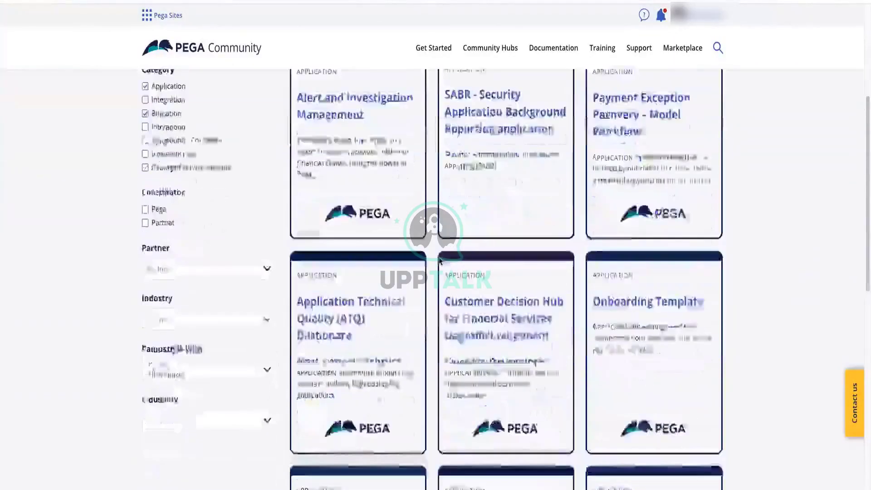
scroll(440, 260, down, 2)
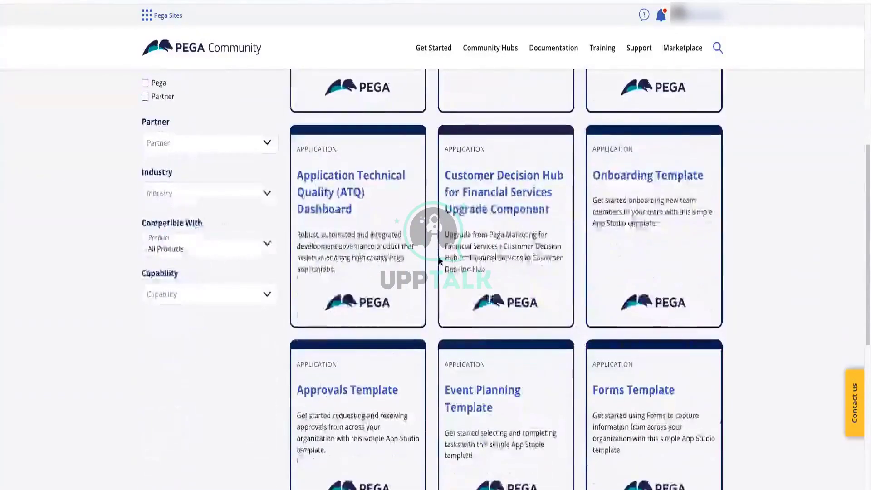
scroll(440, 260, up, 1)
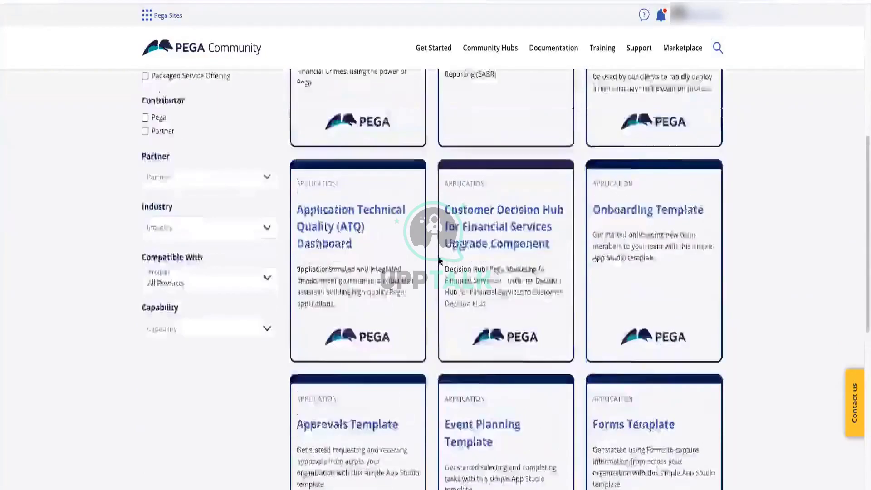
scroll(439, 260, up, 5)
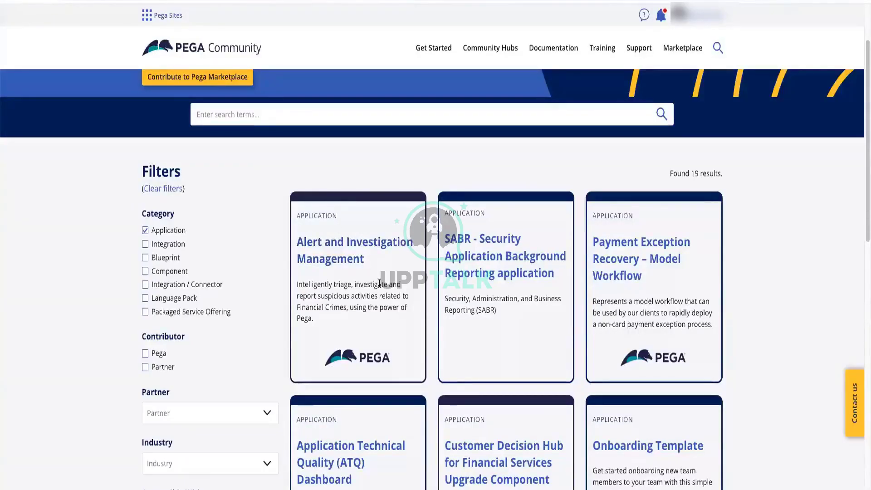
click(358, 247)
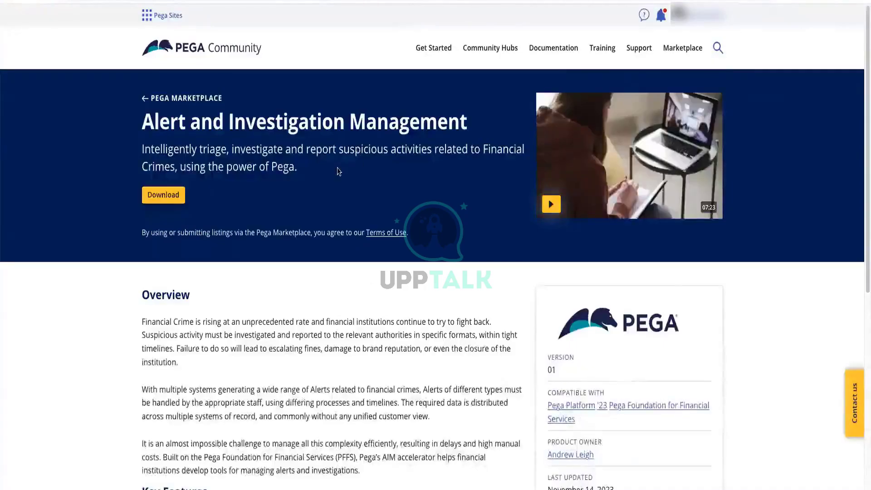
Scroll to the Key Features list and highlight, then clear, part of the first bullet
scroll(338, 171, down, 5)
scroll(337, 171, down, 1)
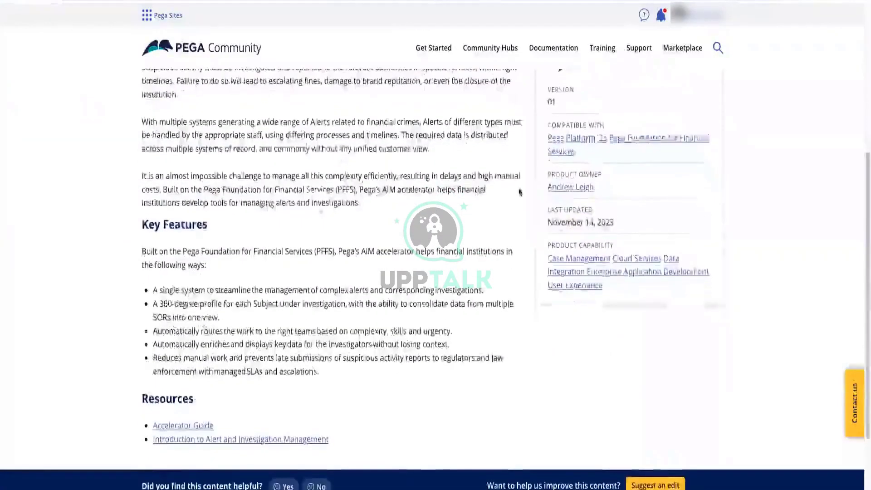
scroll(519, 189, up, 6)
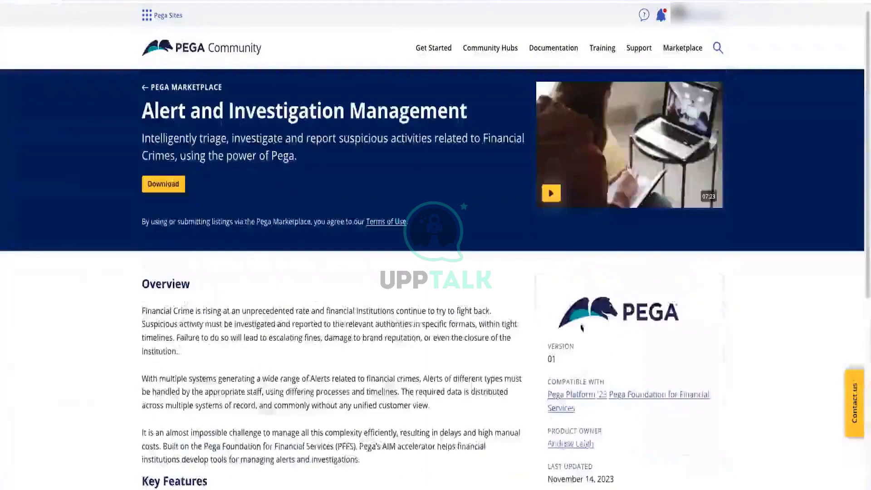
scroll(540, 353, down, 2)
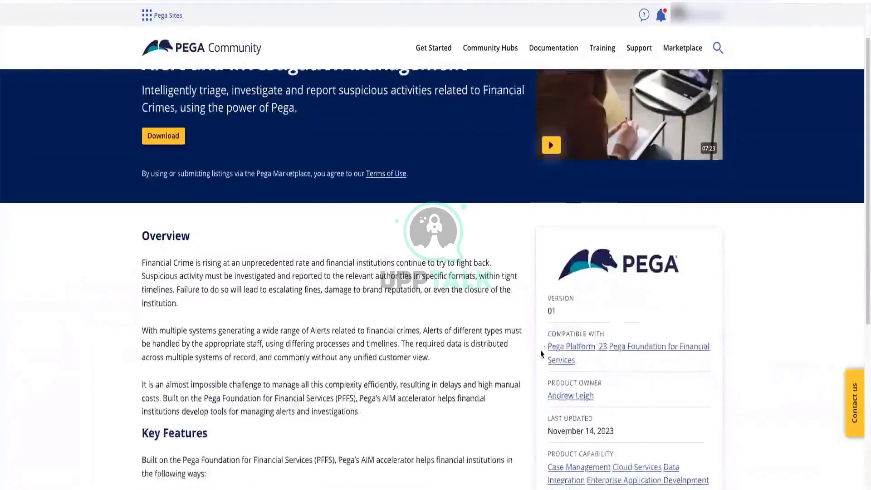
scroll(540, 350, down, 3)
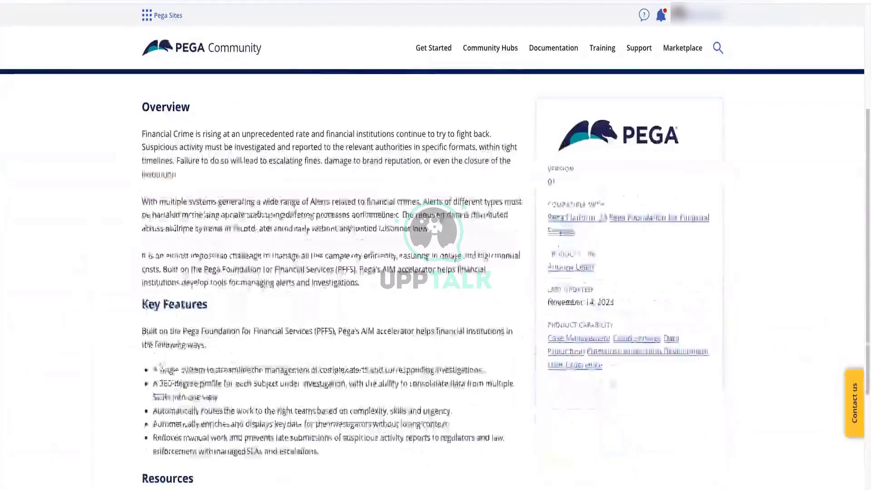
drag(156, 370, 489, 373)
click(256, 370)
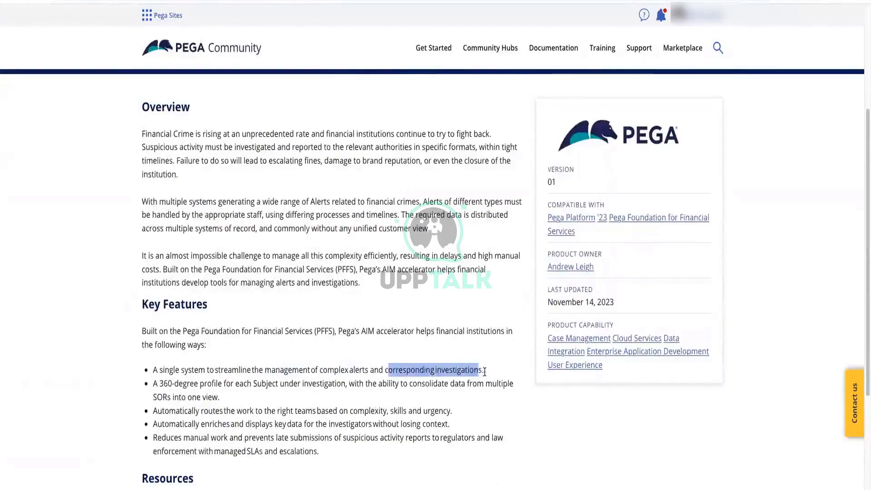
scroll(480, 370, down, 1)
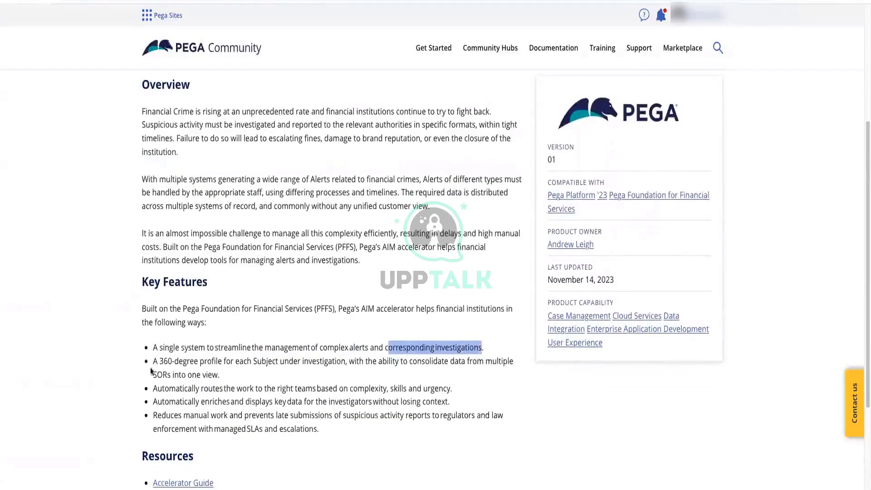
click(162, 367)
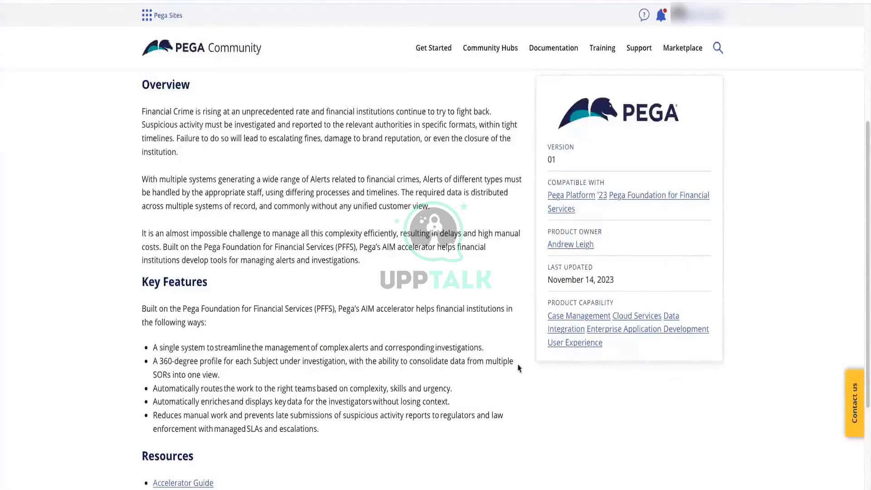
Highlight and clear the end of the second Key Features bullet, then keep reading the page
drag(151, 375, 232, 383)
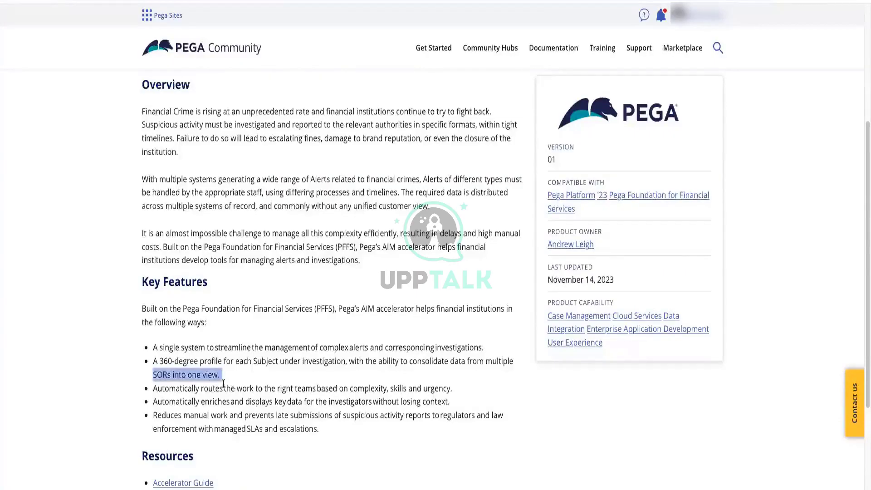
click(170, 373)
scroll(349, 259, up, 3)
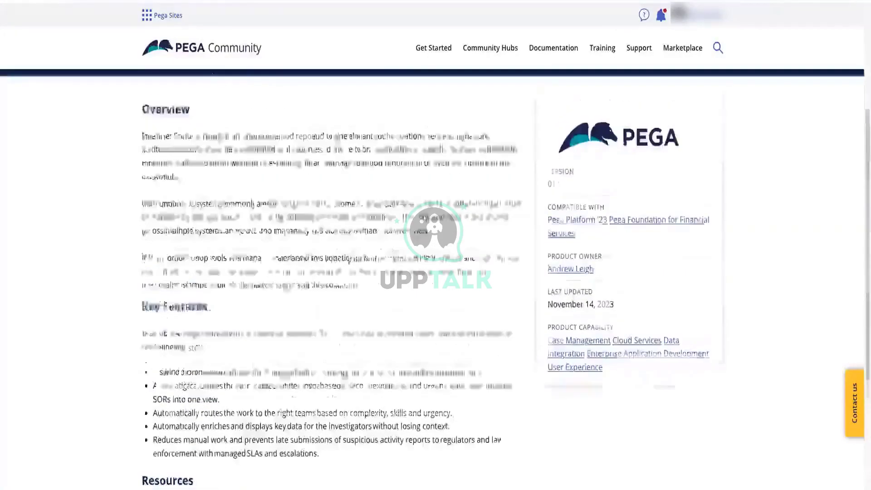
scroll(348, 260, down, 5)
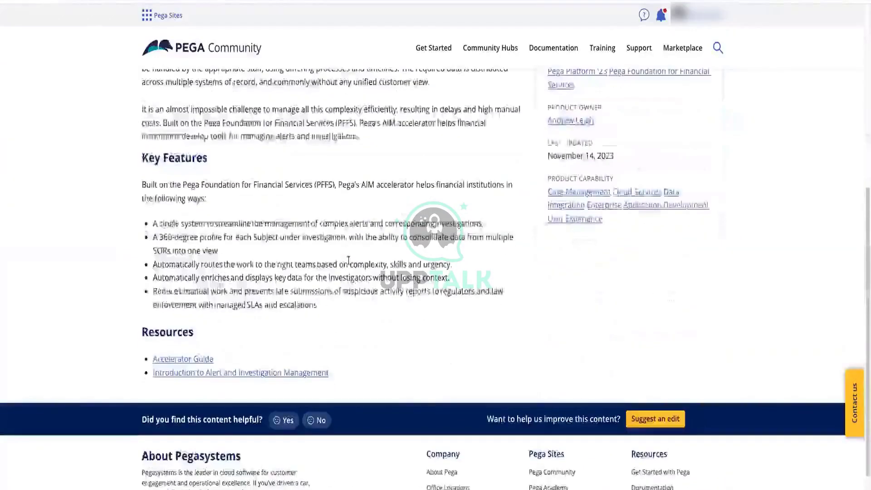
scroll(348, 259, up, 6)
scroll(348, 260, down, 5)
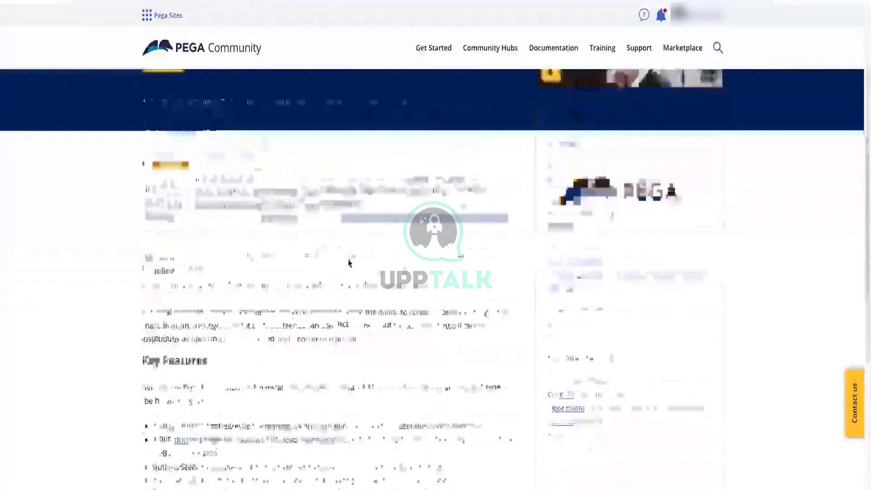
scroll(349, 259, up, 6)
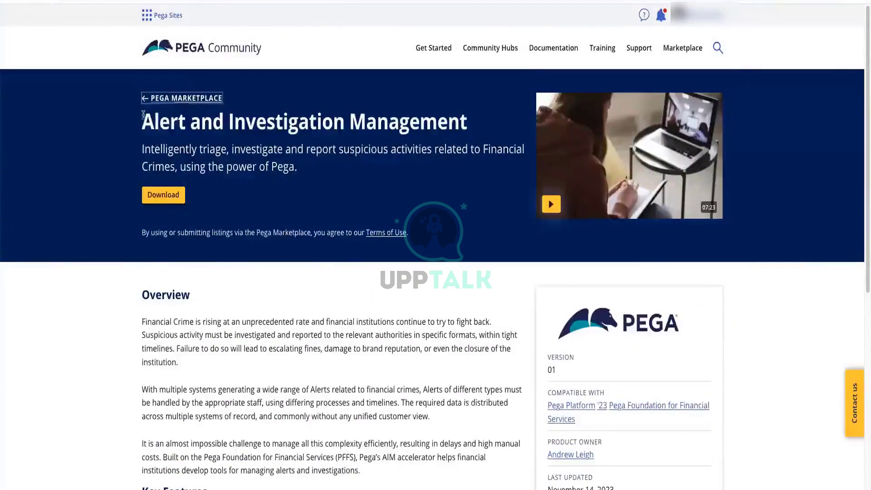
scroll(467, 199, down, 1)
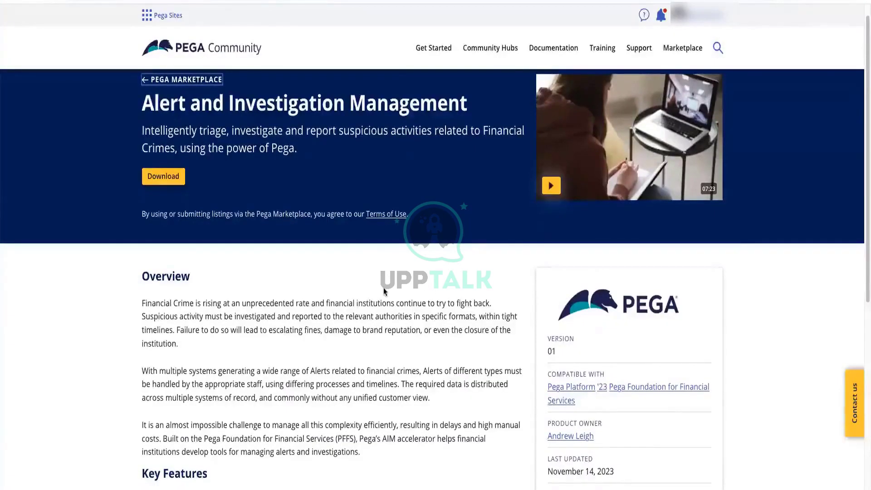
scroll(383, 294, down, 3)
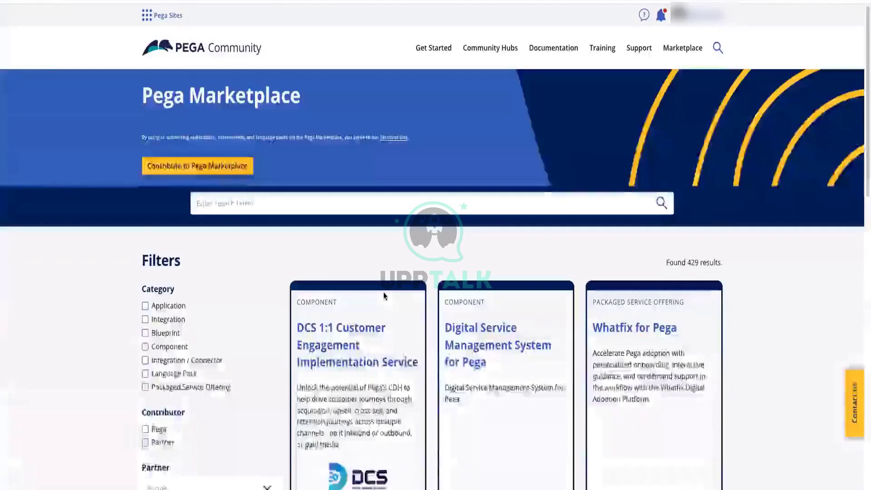
Scroll to the bottom of the Marketplace results and go to page 4
scroll(562, 227, down, 3)
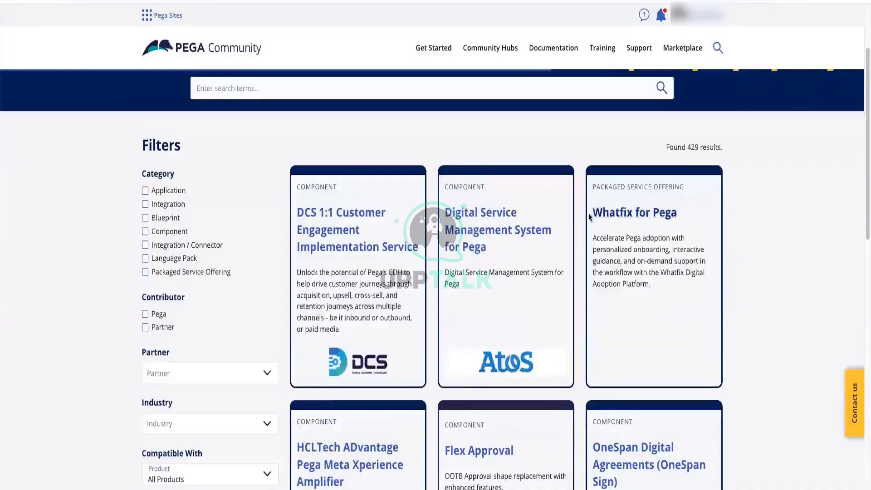
scroll(662, 271, down, 2)
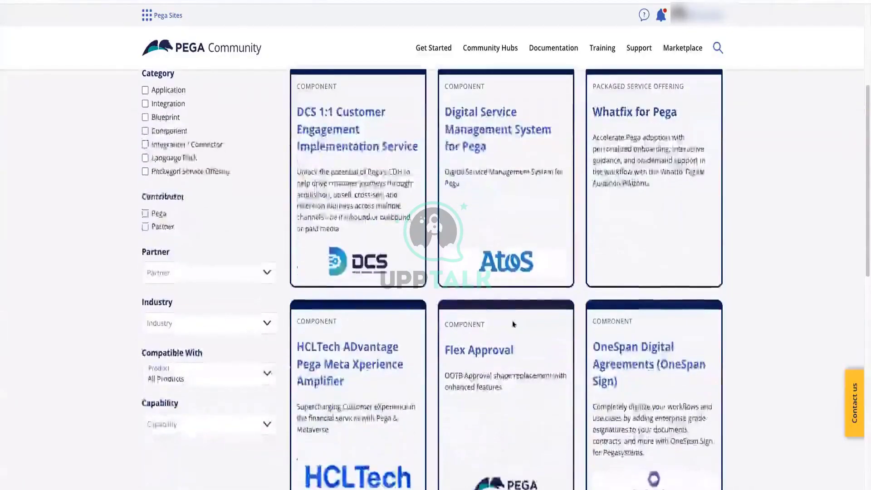
scroll(515, 323, down, 3)
scroll(323, 228, down, 10)
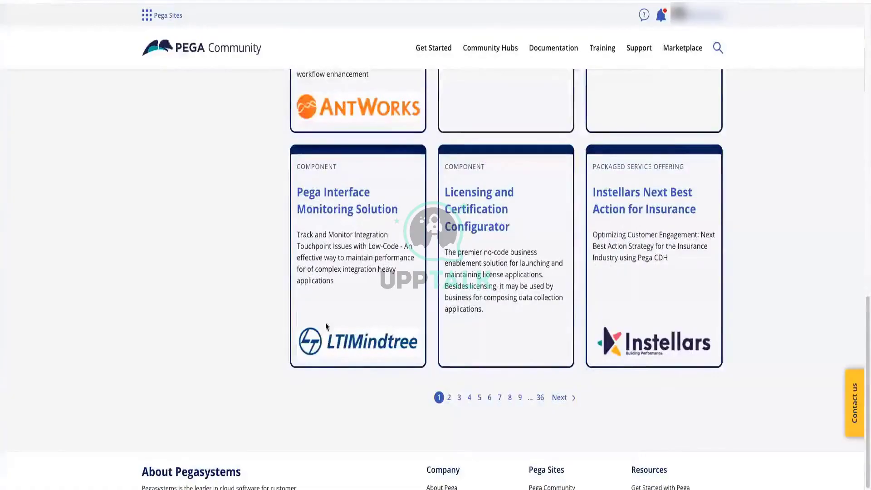
scroll(447, 215, up, 1)
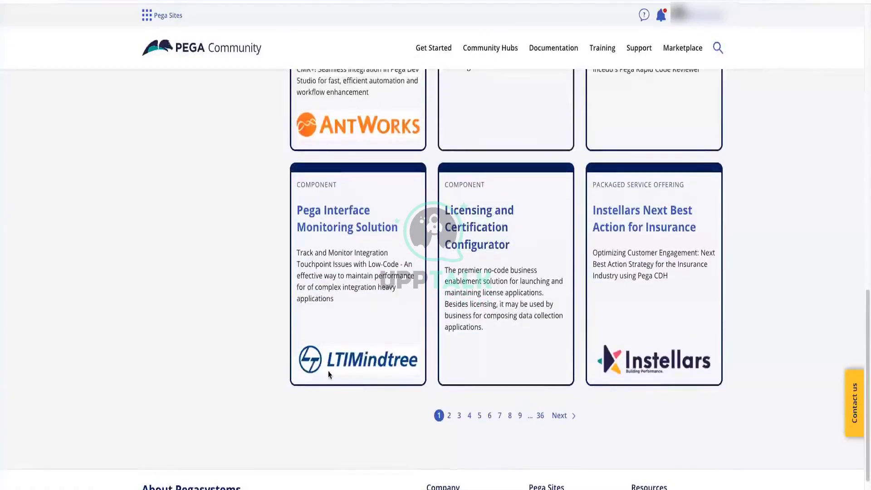
scroll(615, 236, up, 1)
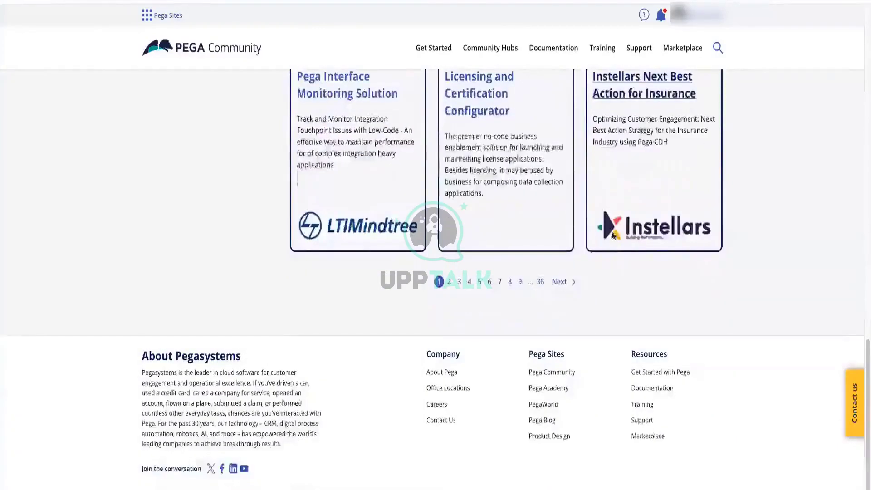
scroll(659, 222, up, 2)
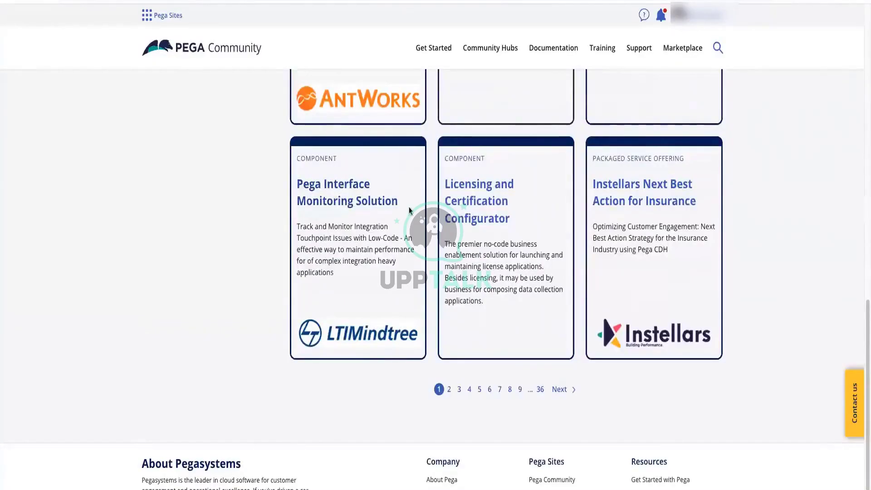
click(467, 390)
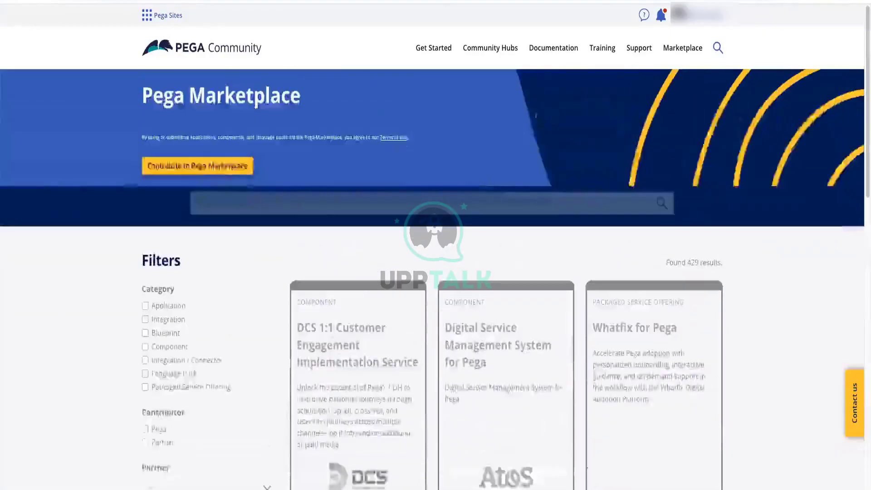
scroll(388, 110, down, 3)
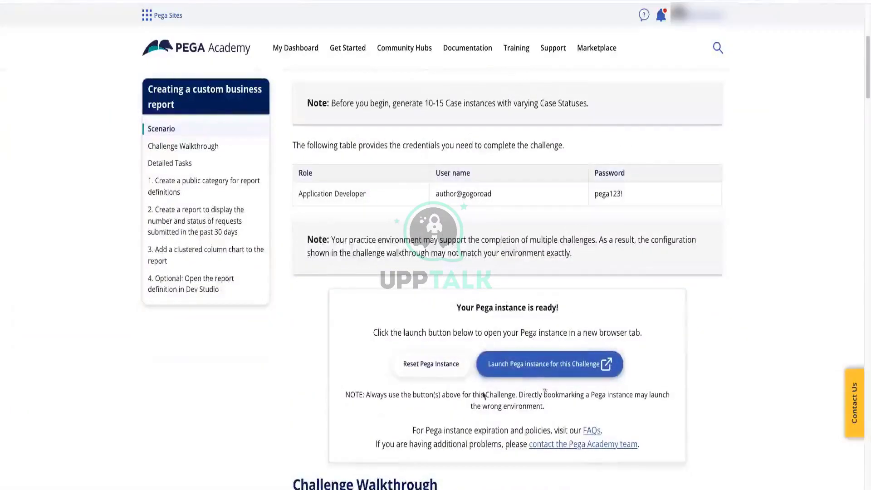
Copy the Application Developer user name and launch the Pega instance for this challenge
scroll(465, 193, up, 1)
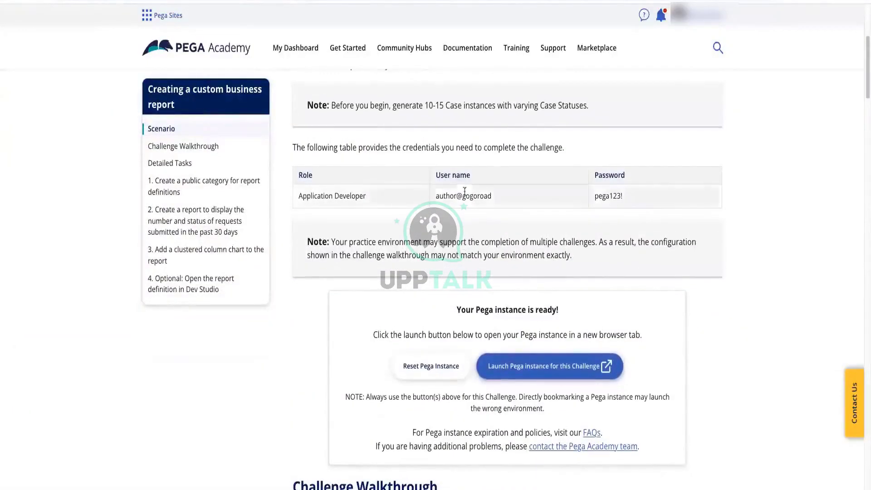
triple_click(474, 196)
right_click(474, 198)
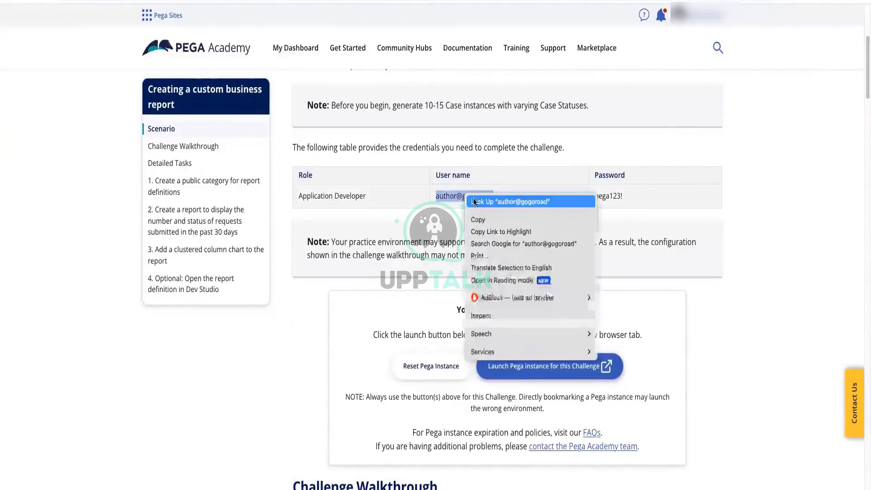
click(482, 221)
click(552, 365)
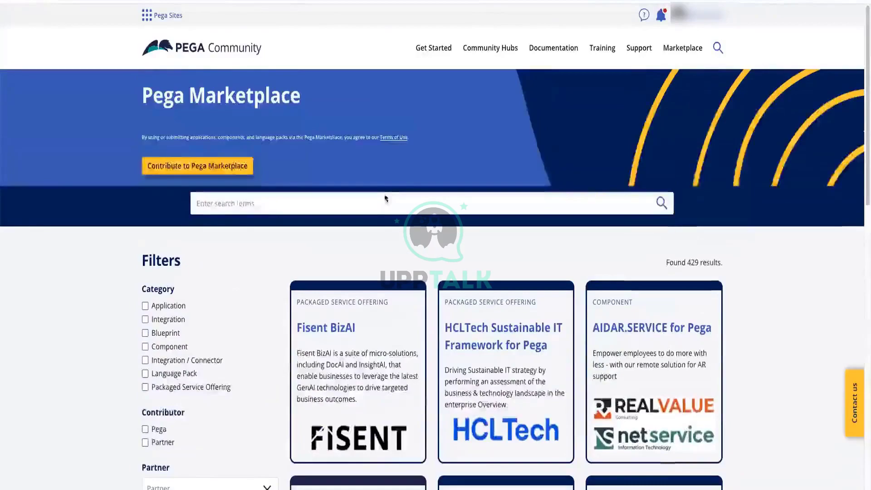
From the Pega Community home page, search 'situational layer cake' and filter to Training results
click(189, 56)
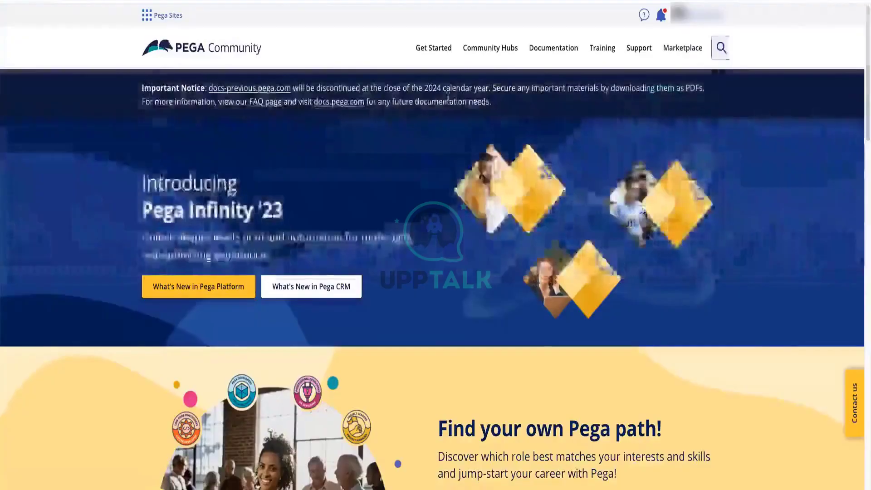
click(721, 48)
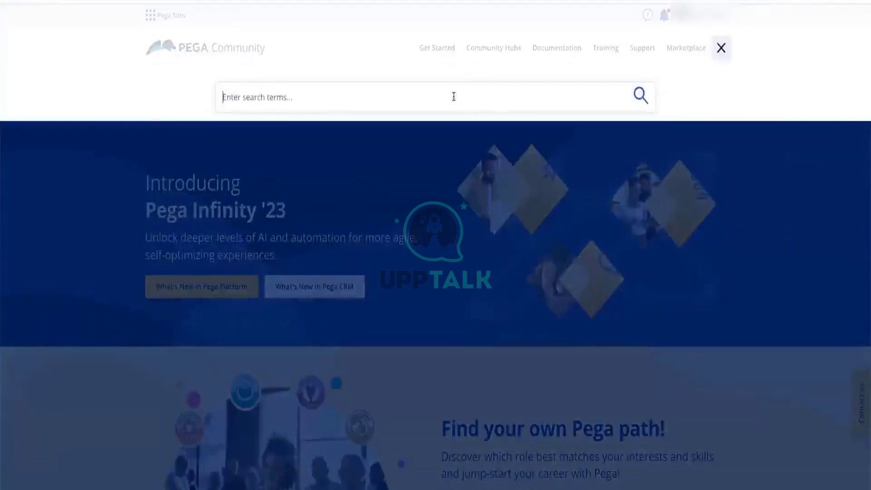
text(situa)
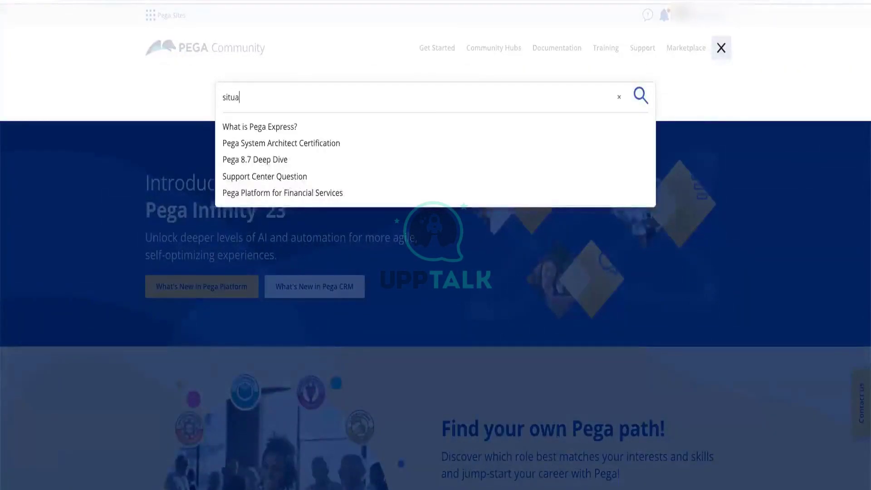
text(tion)
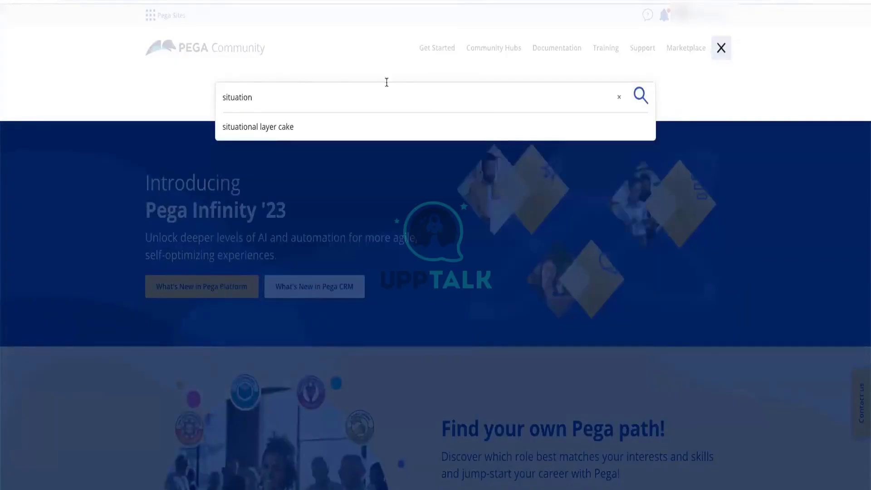
click(262, 128)
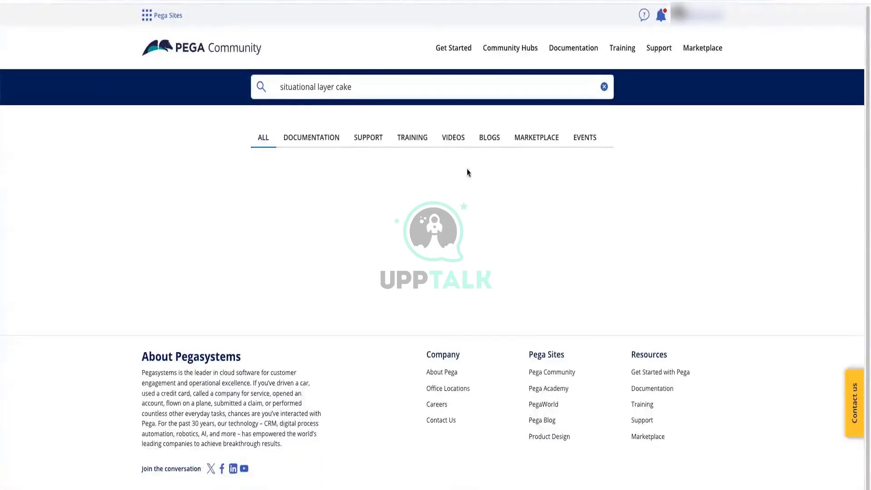
scroll(386, 280, down, 3)
scroll(387, 280, down, 10)
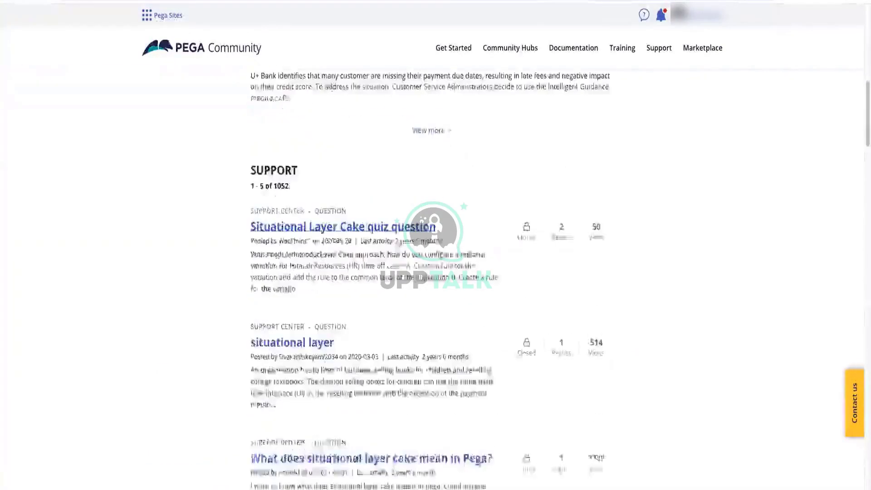
scroll(419, 251, down, 4)
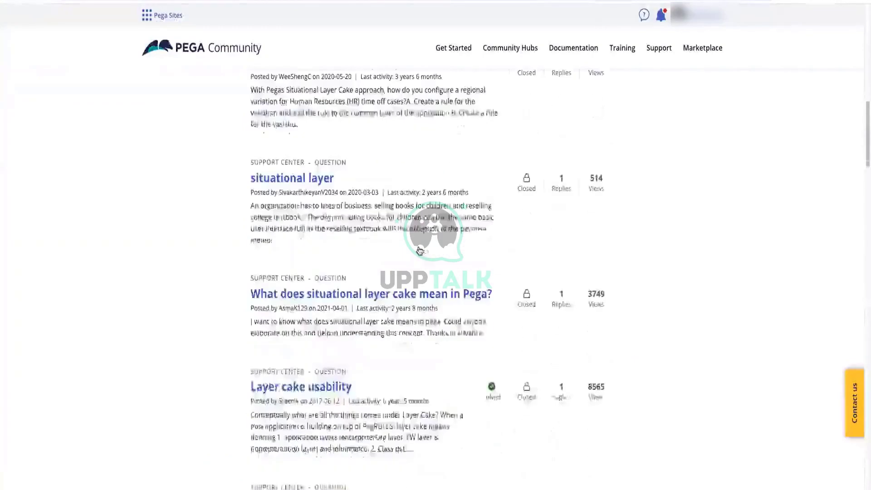
scroll(419, 251, down, 7)
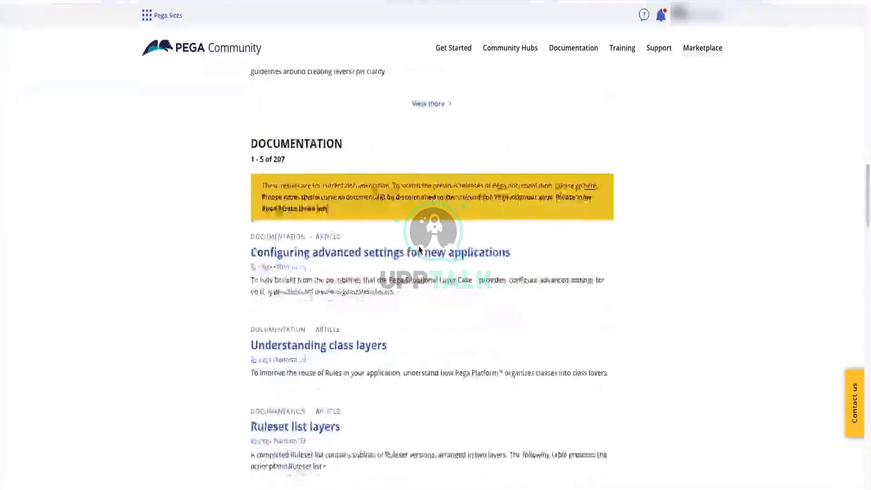
scroll(436, 263, up, 20)
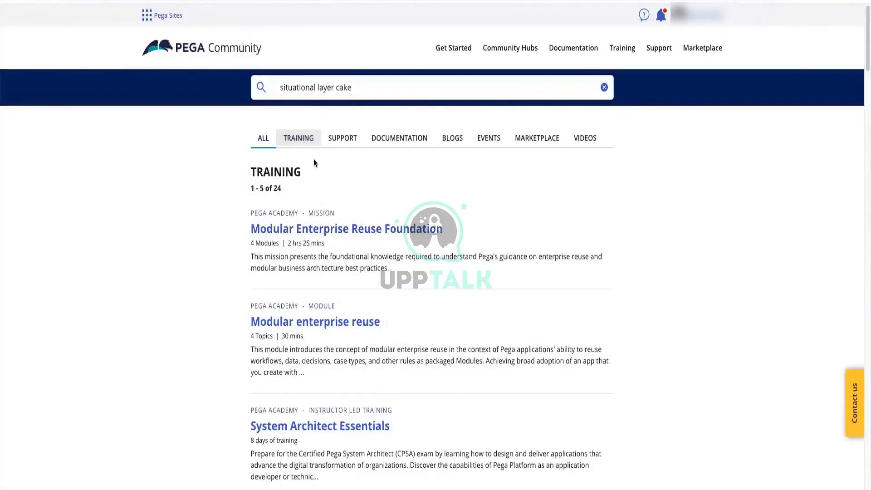
click(316, 147)
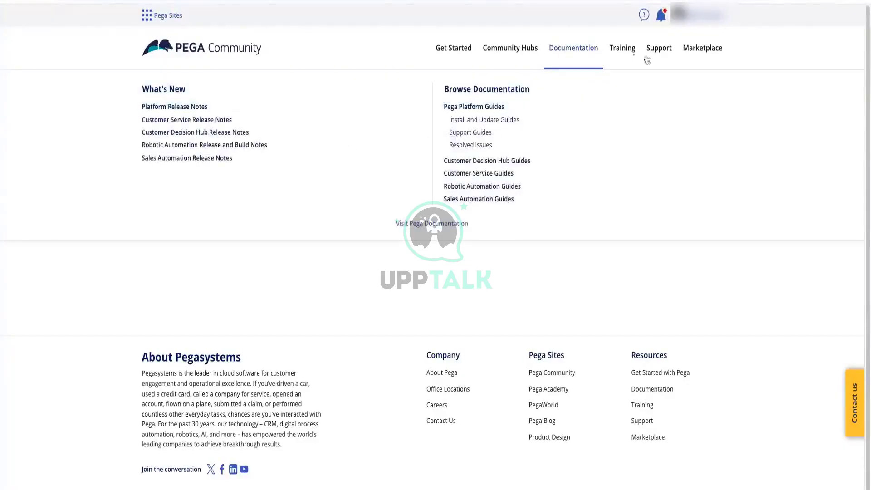
Open the Download Pega Software page and block the site's location request
mouse_move(657, 55)
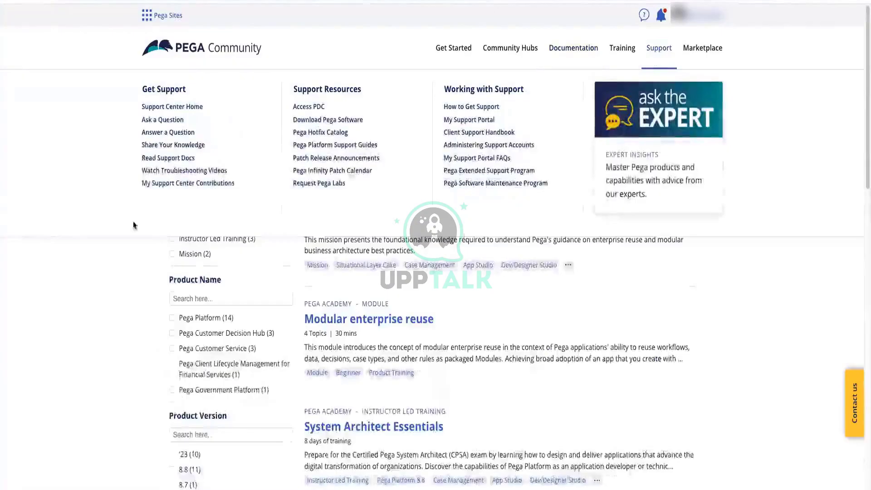
click(322, 123)
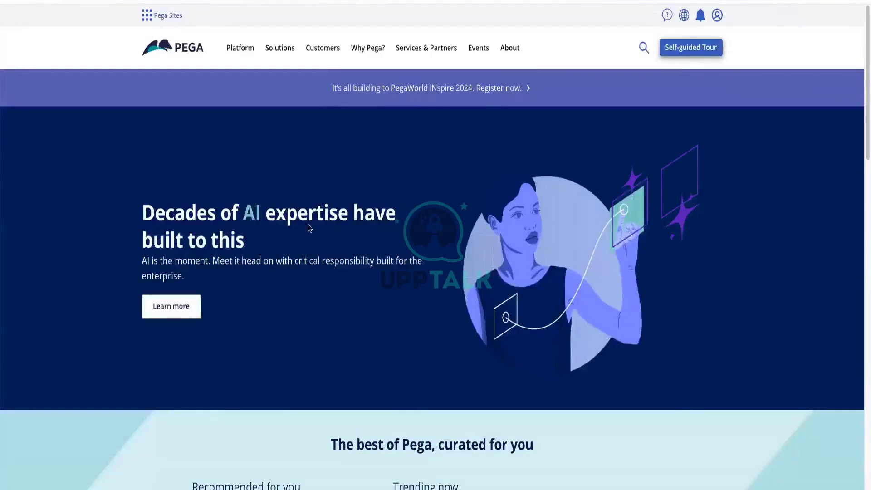
scroll(543, 215, down, 1)
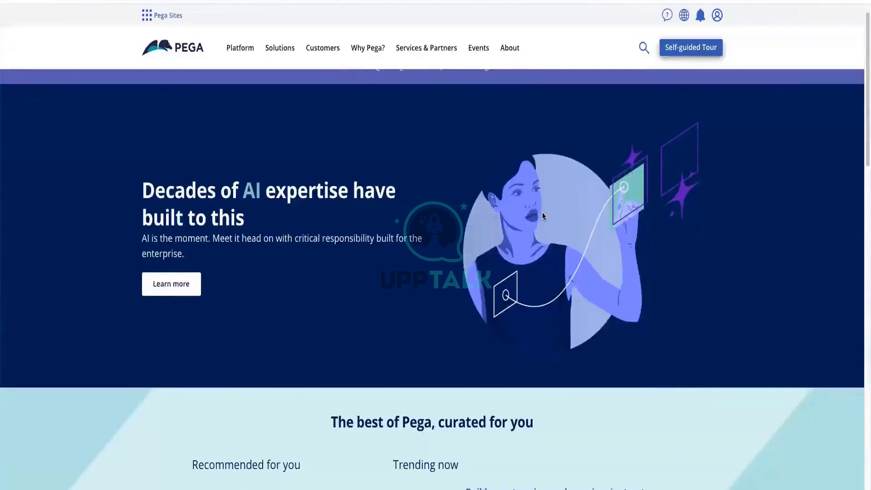
scroll(542, 212, down, 3)
scroll(543, 212, up, 4)
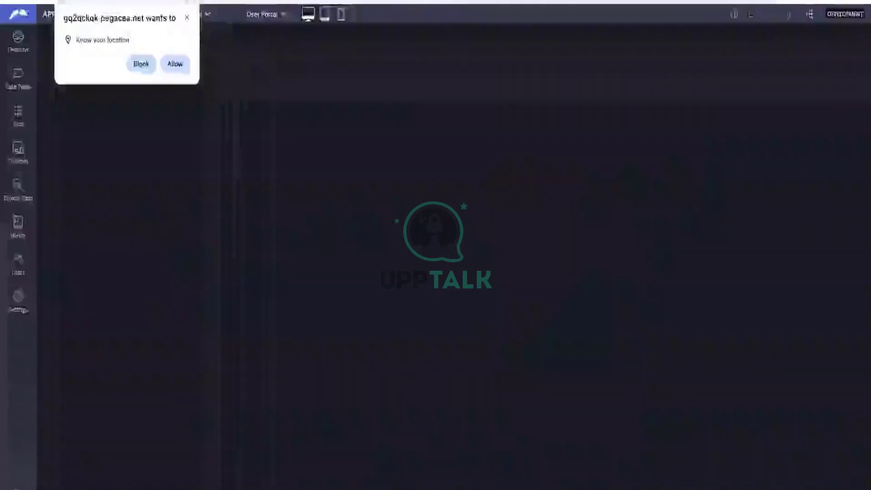
click(141, 67)
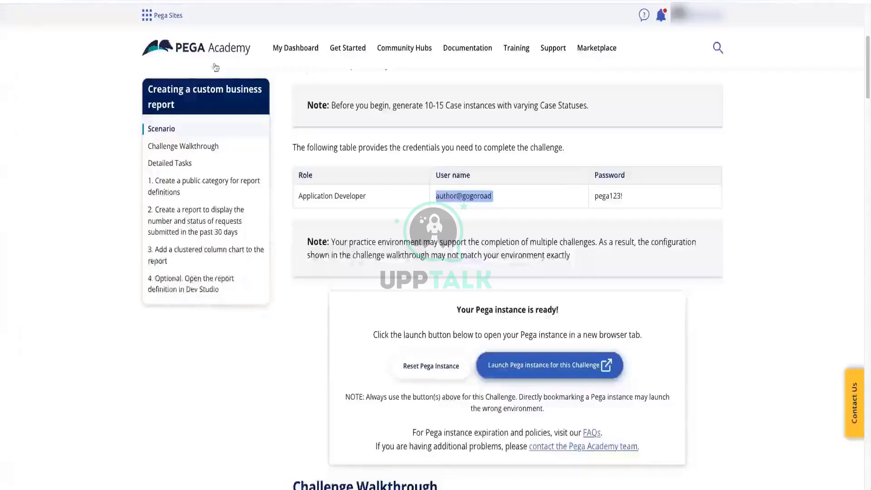
Scroll through the report challenge's walkthrough and Detailed Tasks
scroll(412, 226, down, 5)
scroll(412, 222, down, 10)
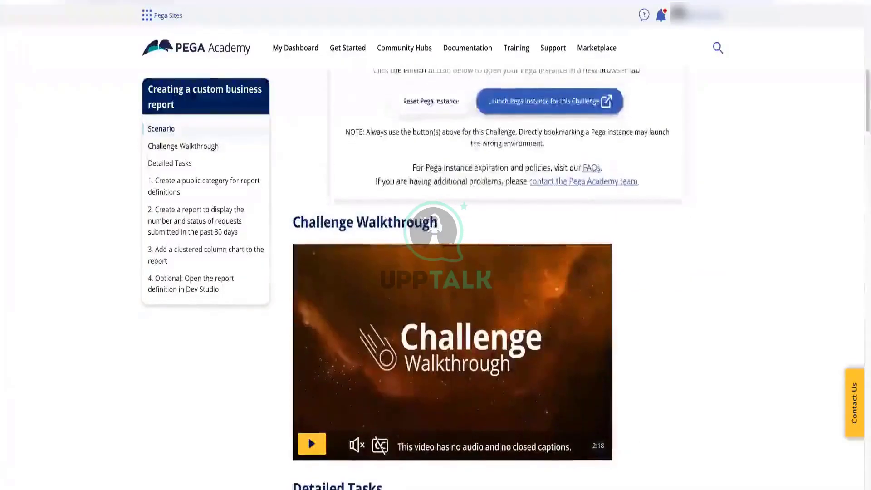
scroll(412, 212, up, 15)
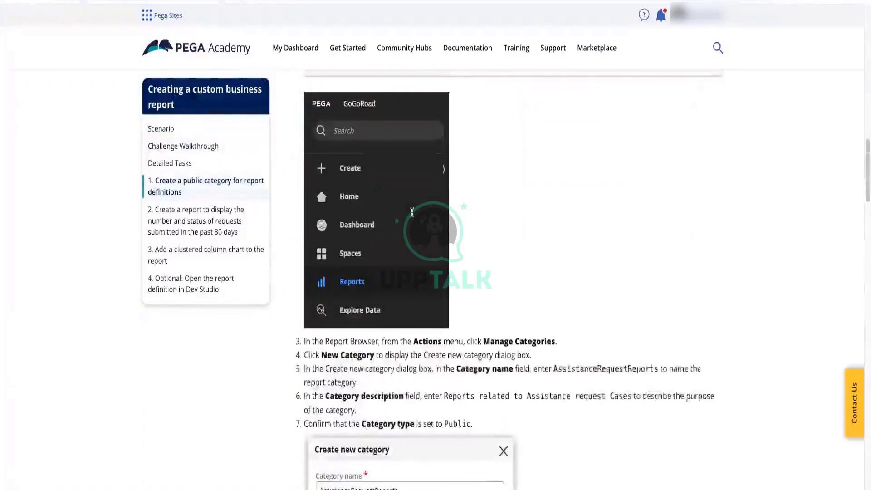
scroll(411, 212, up, 3)
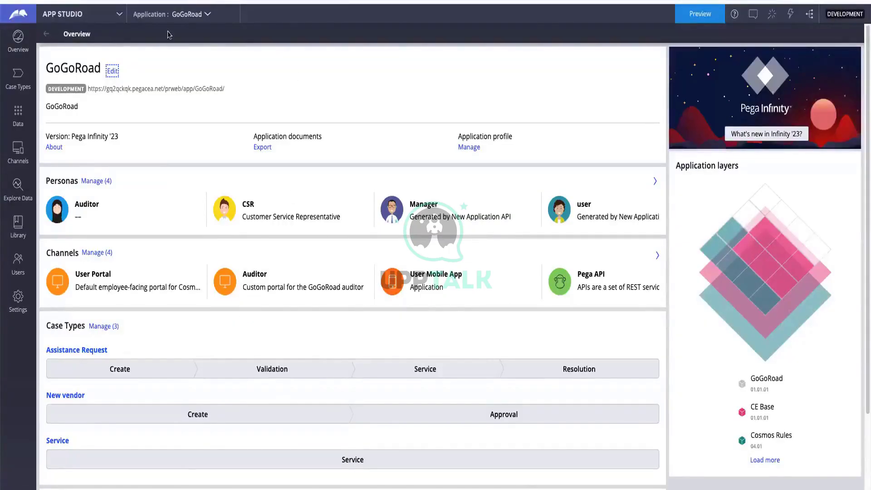
Switch the workspace from App Studio to Dev Studio using the studio switcher
click(73, 17)
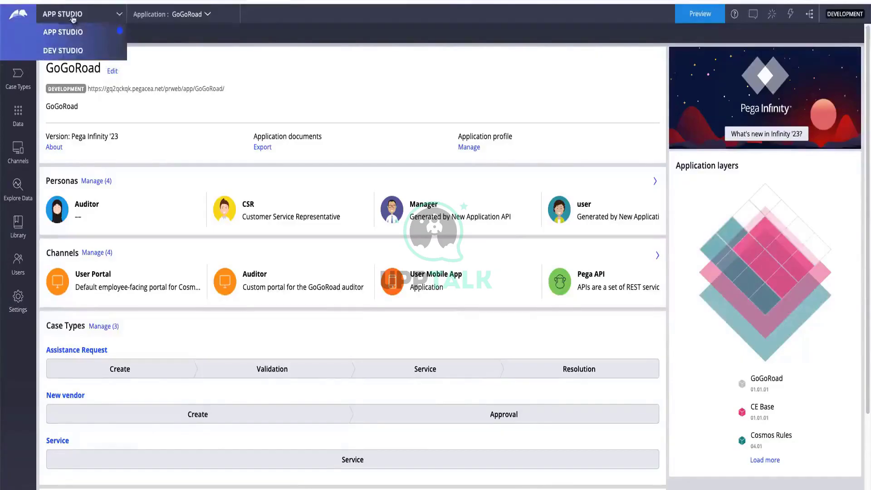
click(72, 51)
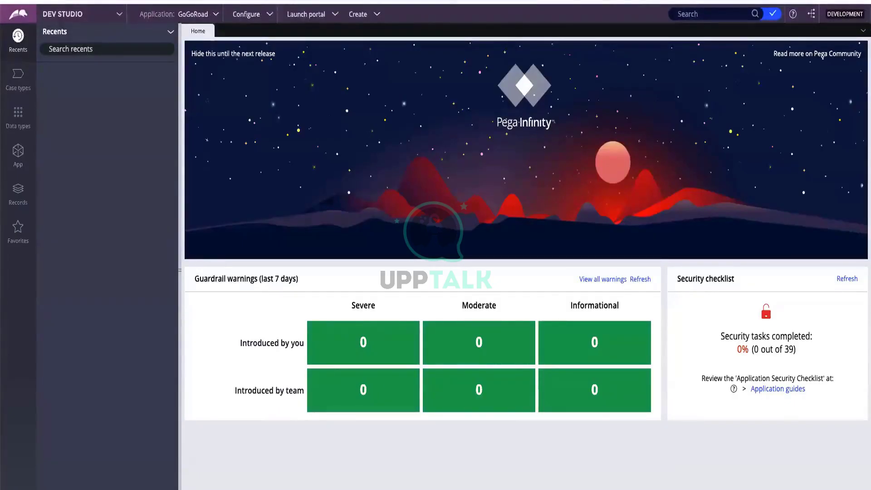
Go to Configure > Application > Distribution > Export for GoGoRoad 01.01.01
click(256, 17)
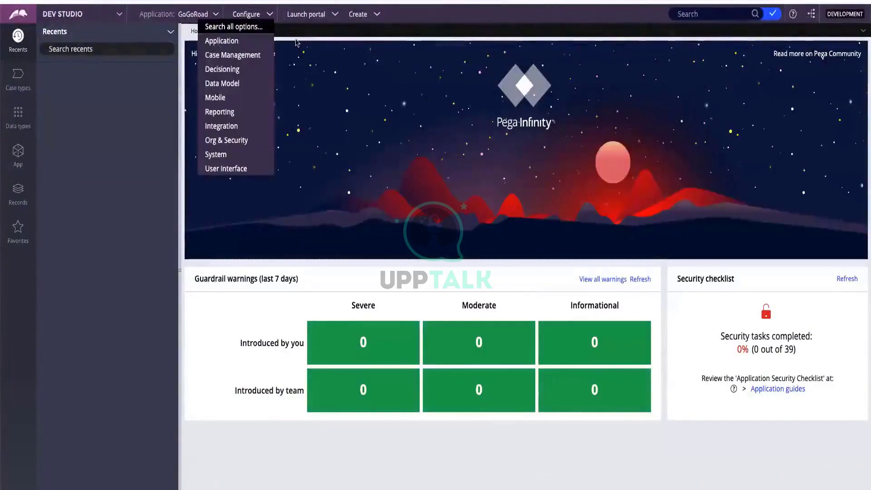
mouse_move(273, 44)
mouse_move(300, 44)
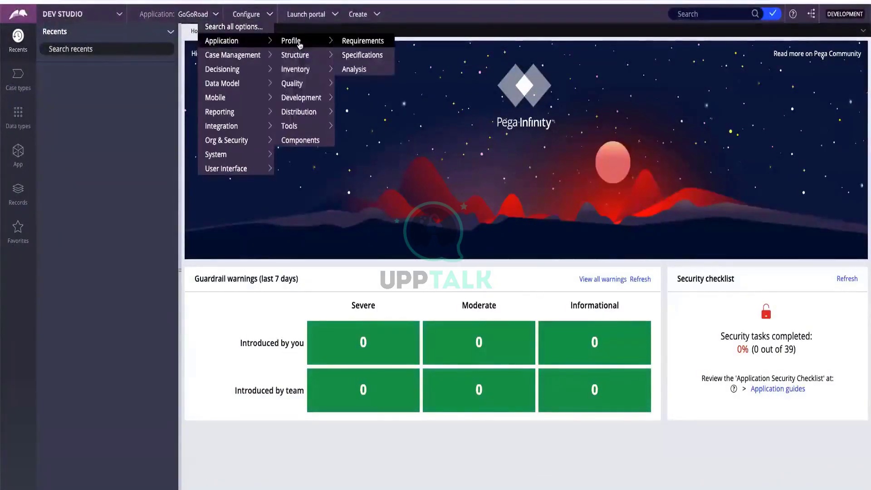
mouse_move(301, 103)
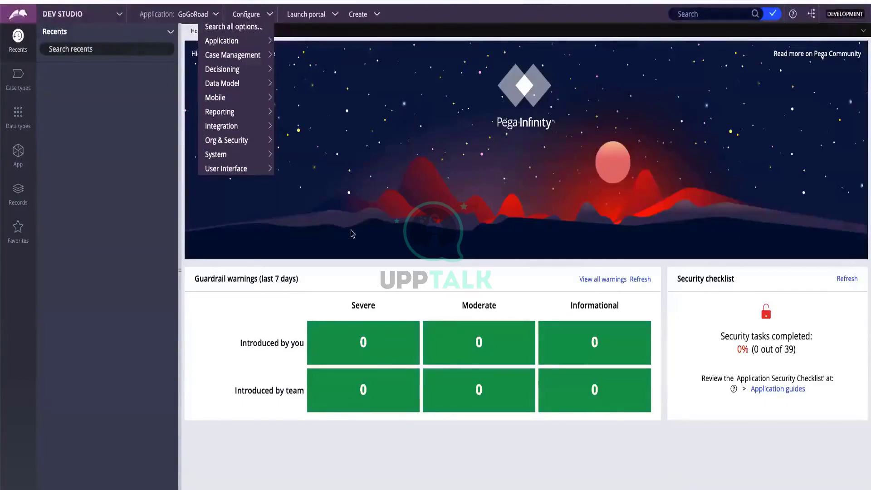
click(407, 208)
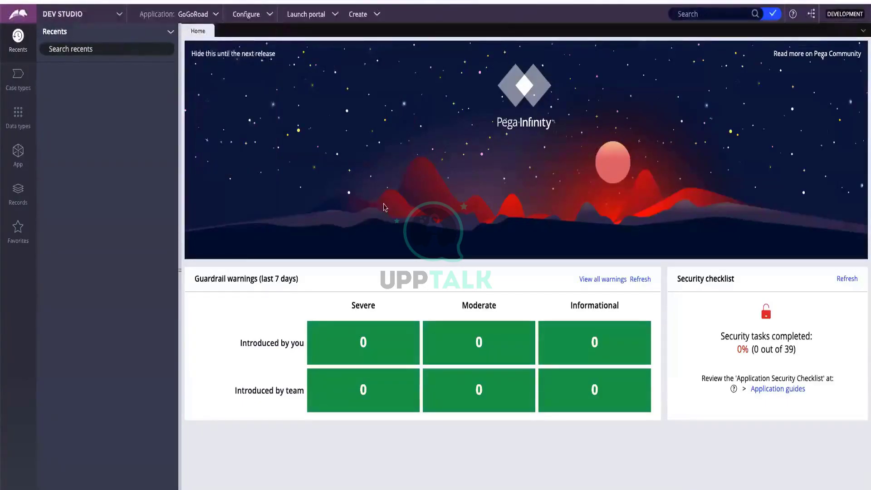
click(259, 21)
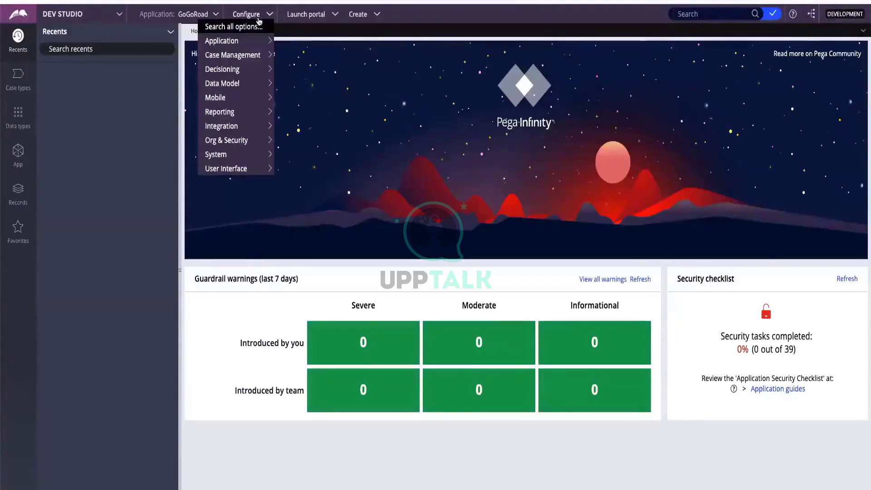
mouse_move(252, 43)
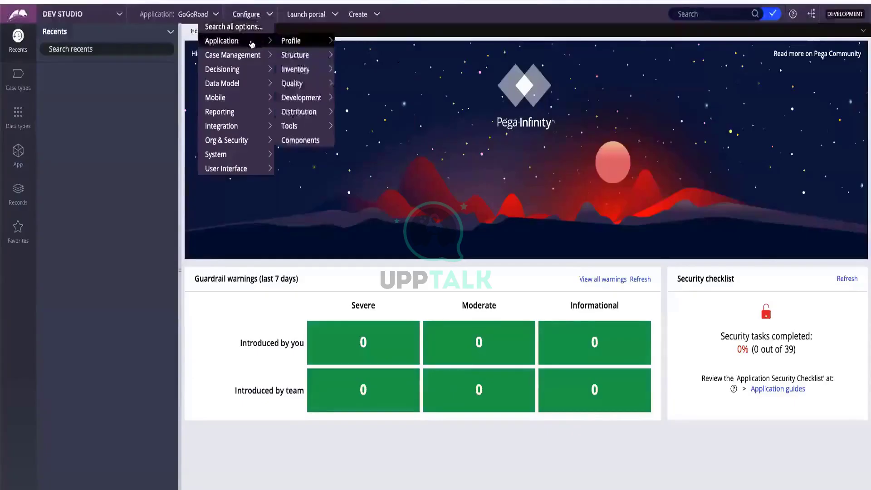
mouse_move(297, 40)
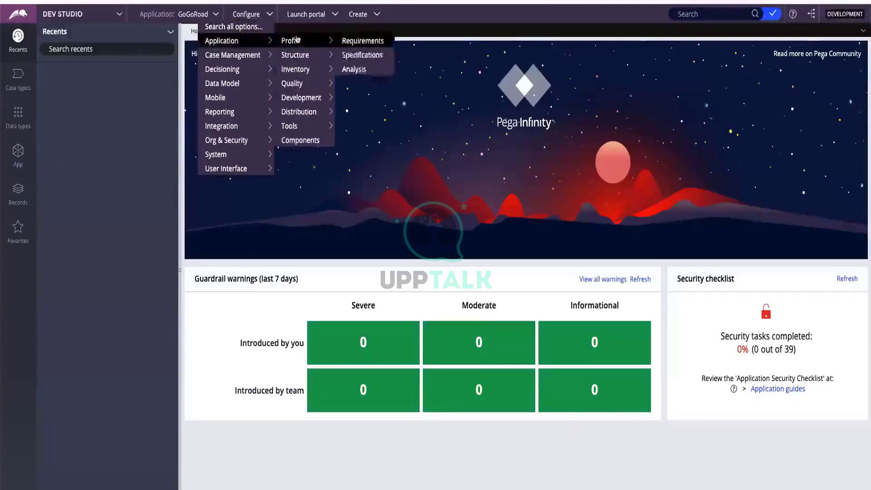
mouse_move(293, 113)
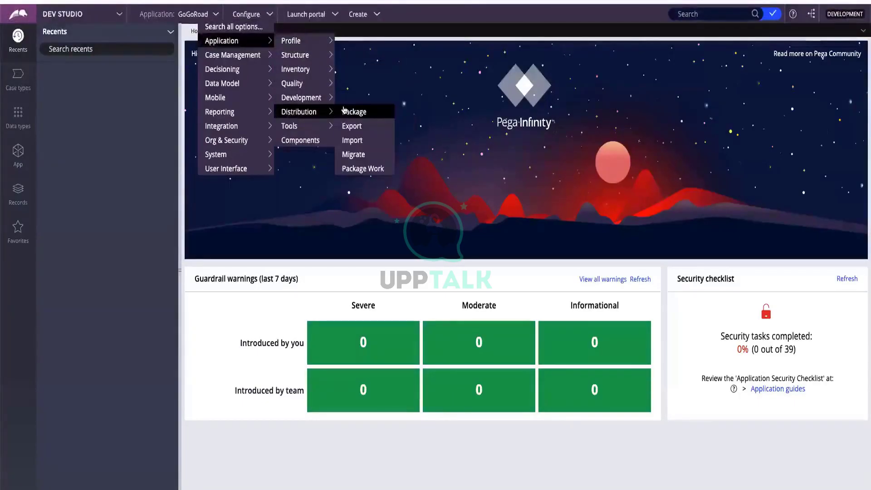
click(351, 126)
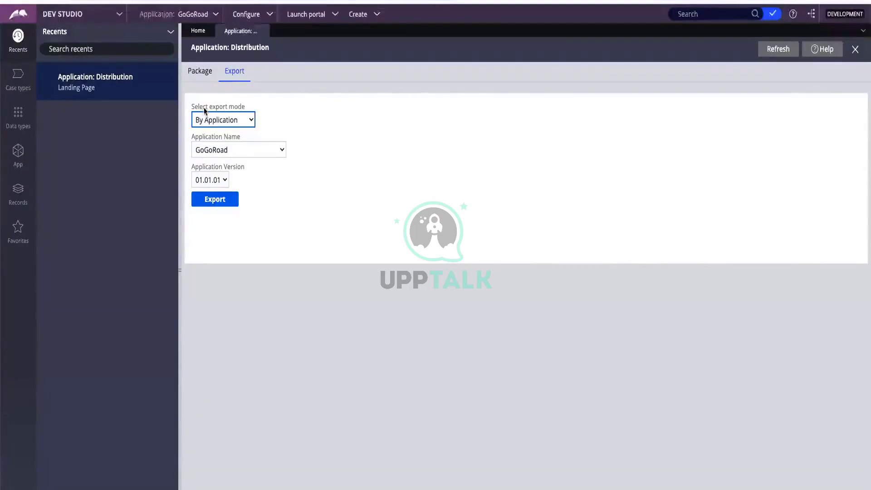
Export GoGoRoad 01.01.01 by application into a zip archive of 3533 records
click(214, 120)
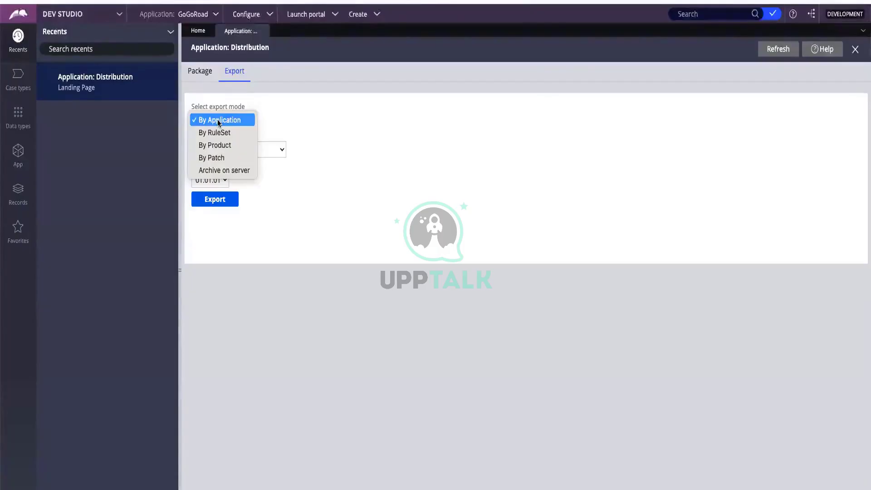
click(277, 116)
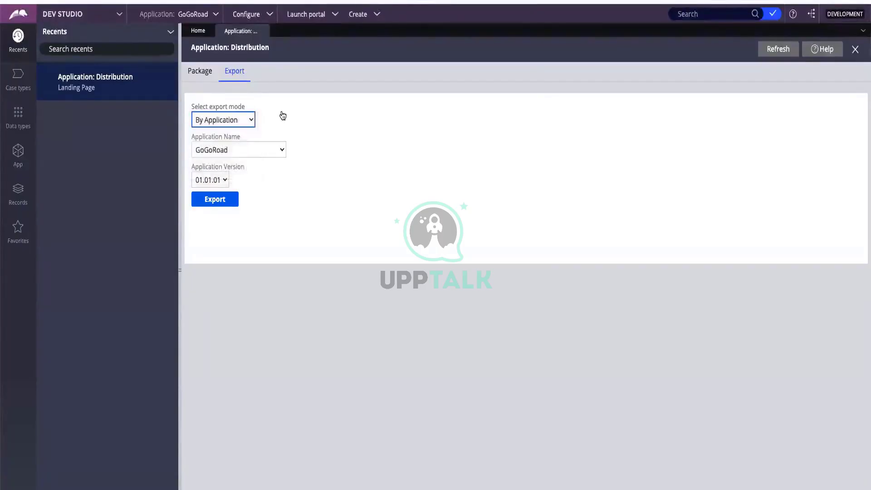
click(252, 147)
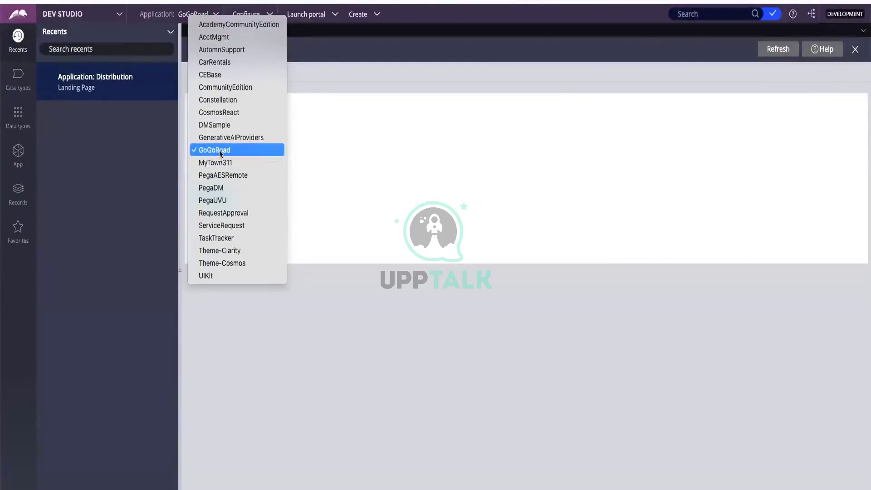
click(220, 150)
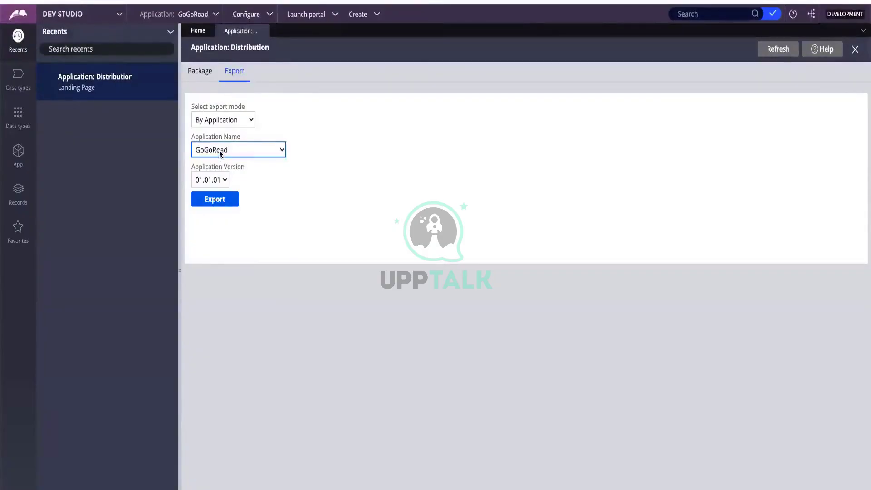
click(209, 199)
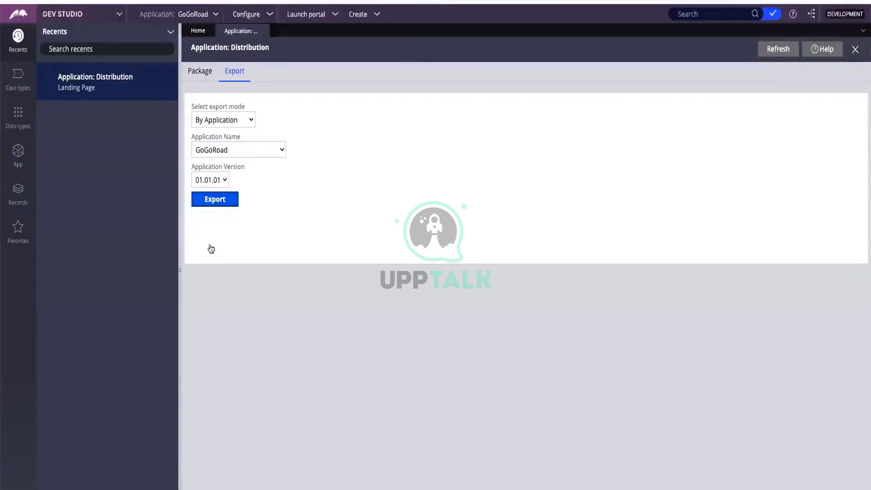
click(211, 199)
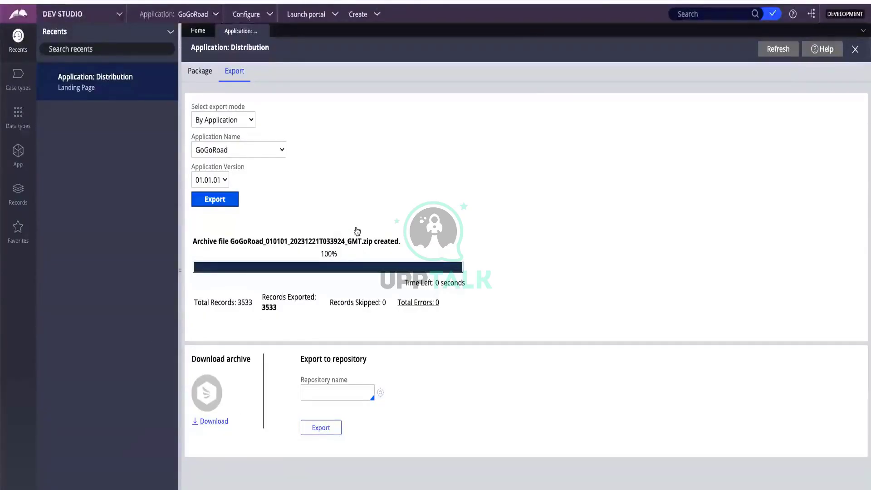
Download the 5.3 MB archive and close the Distribution page
click(212, 422)
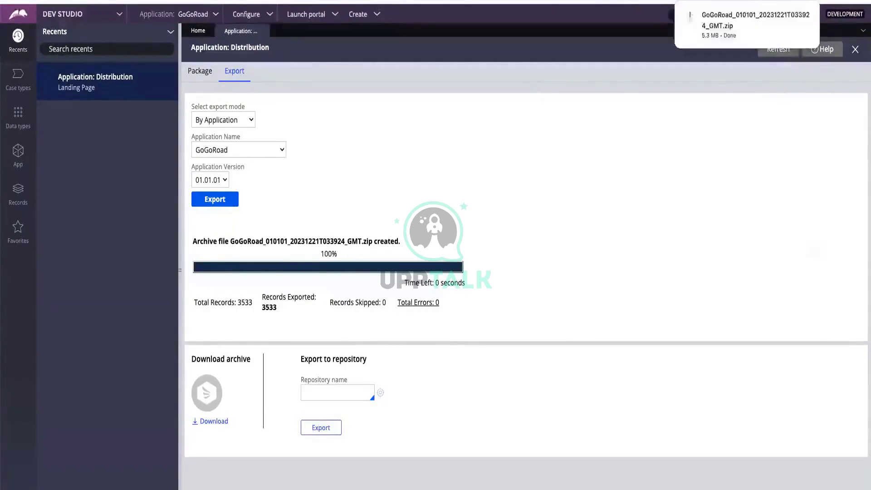
mouse_move(747, 27)
click(263, 31)
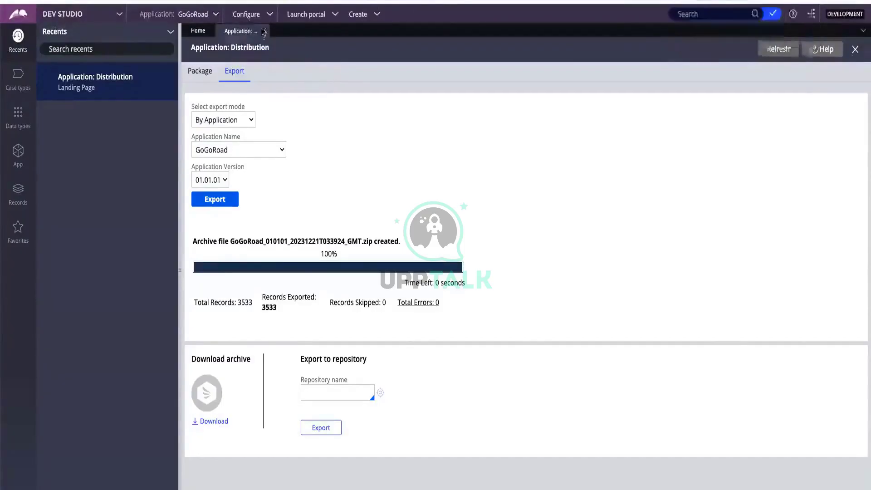
Go to Configure > Application > Distribution > Import to bring up the Import Wizard
click(262, 15)
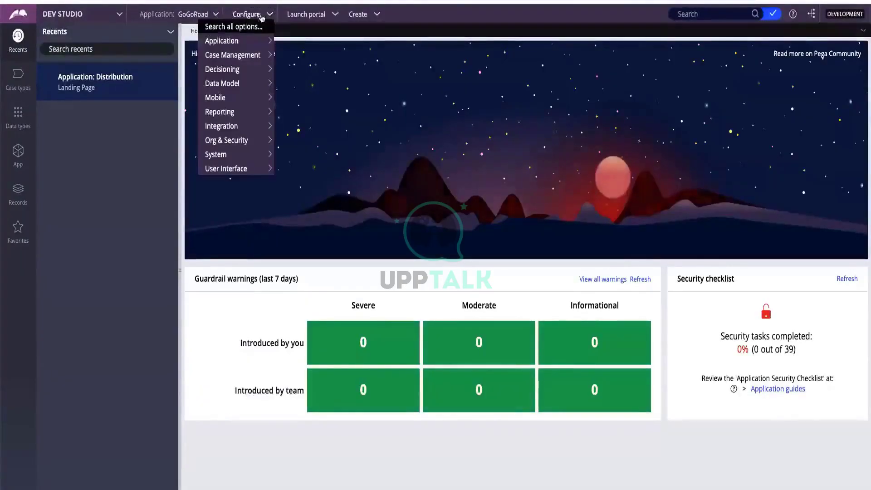
mouse_move(251, 42)
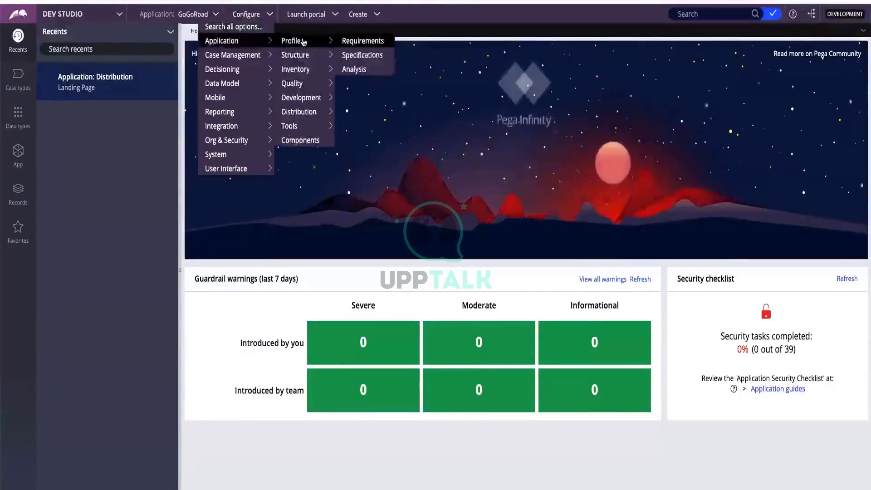
mouse_move(292, 114)
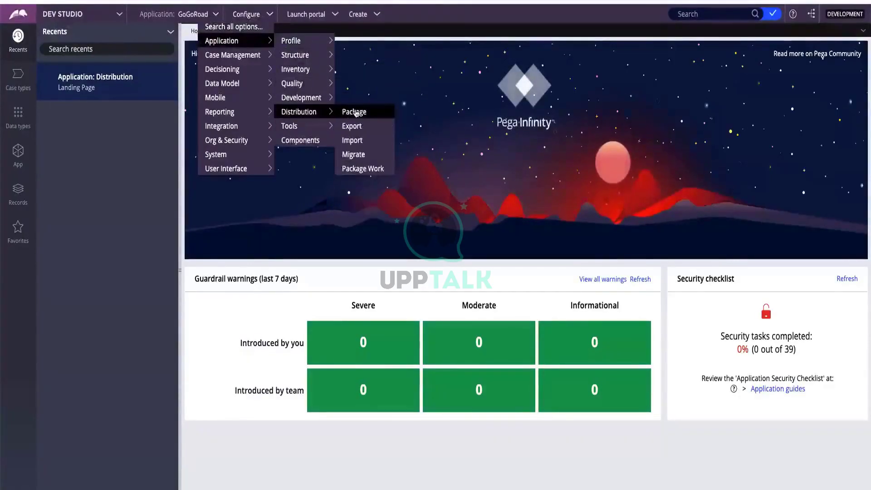
click(352, 141)
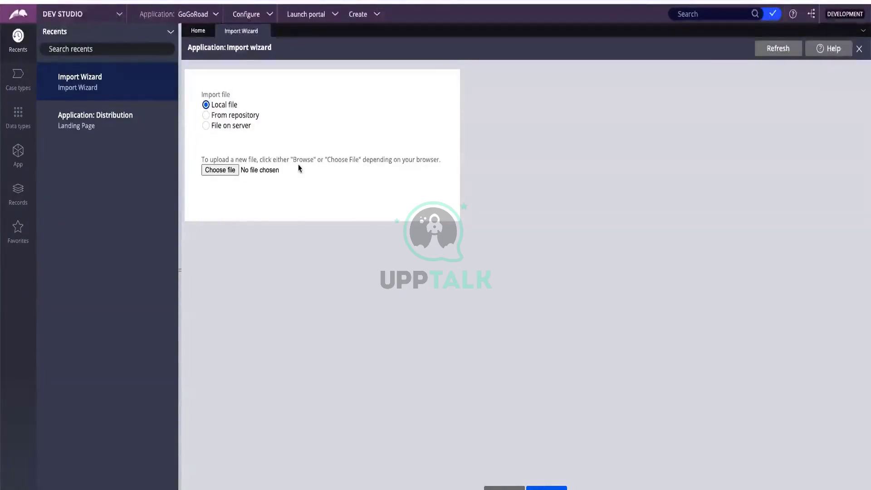
Choose the exported GoGoRoad zip from Downloads, accept the overwrite alert, then close the wizard
click(225, 170)
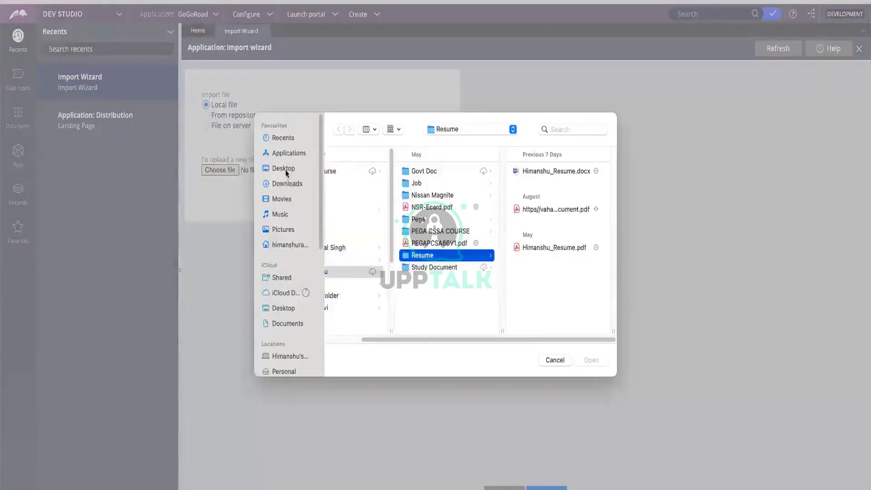
click(286, 184)
click(364, 171)
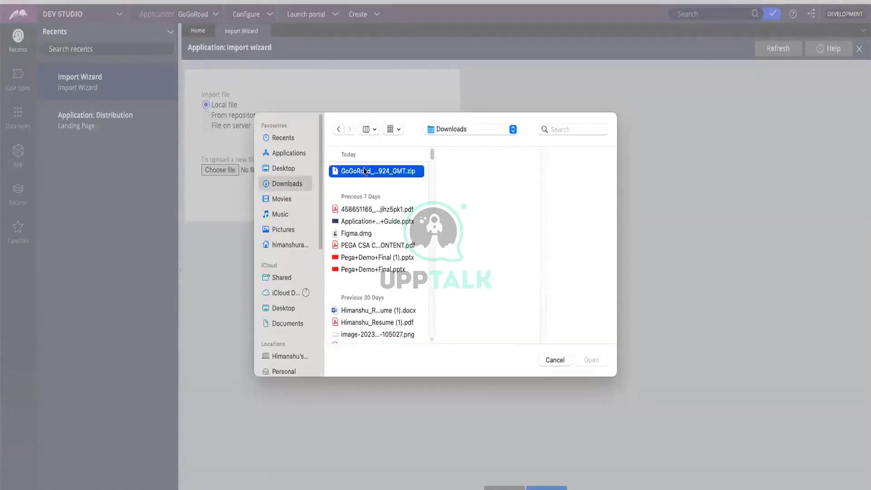
click(595, 359)
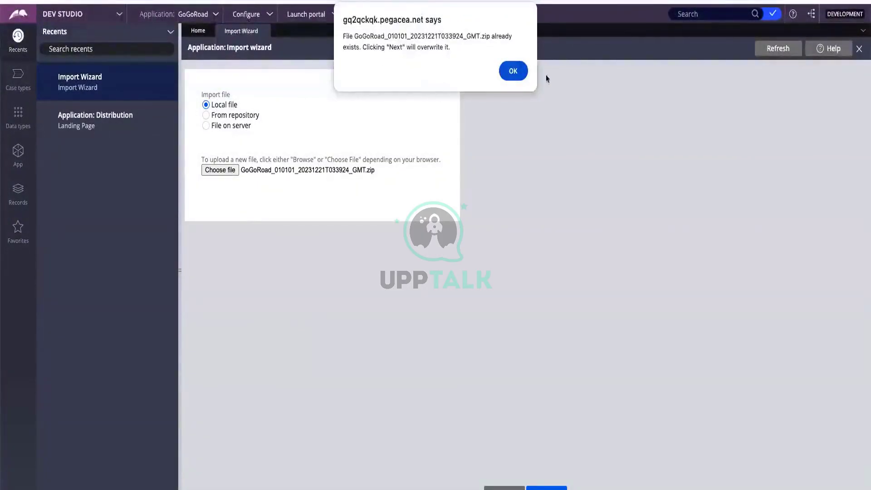
click(511, 72)
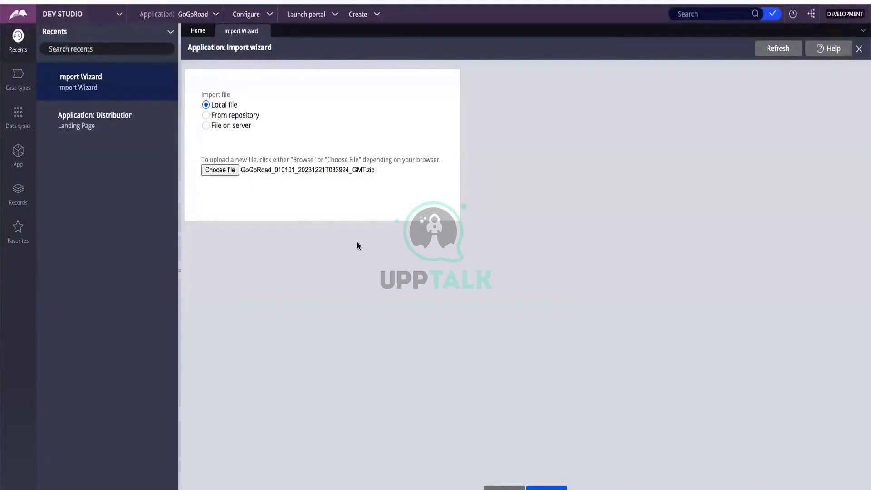
click(263, 31)
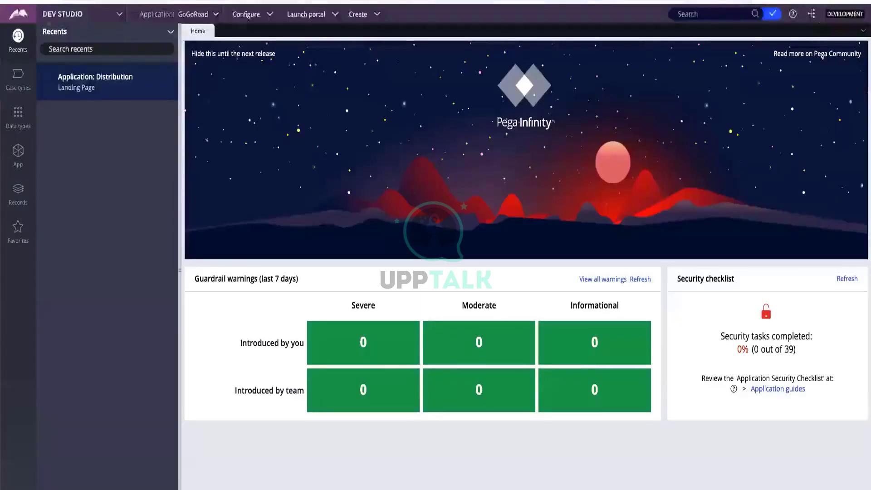
Switch the workspace from Dev Studio back to App Studio
click(65, 16)
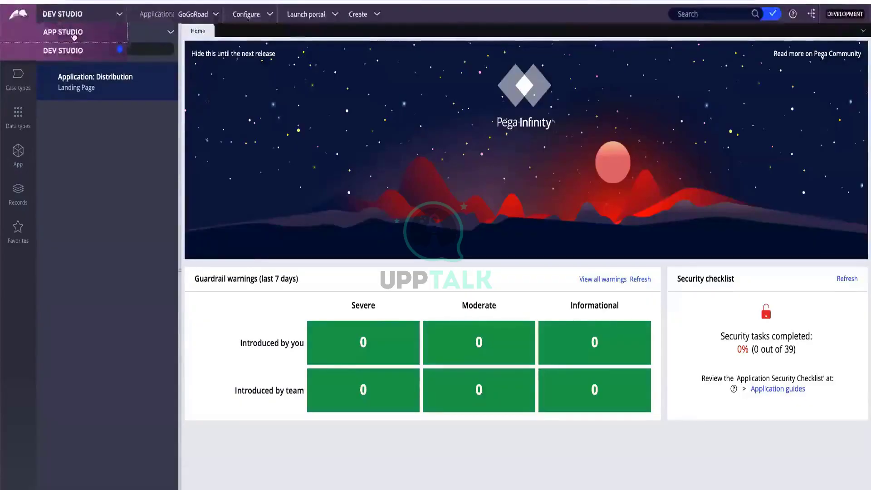
click(74, 36)
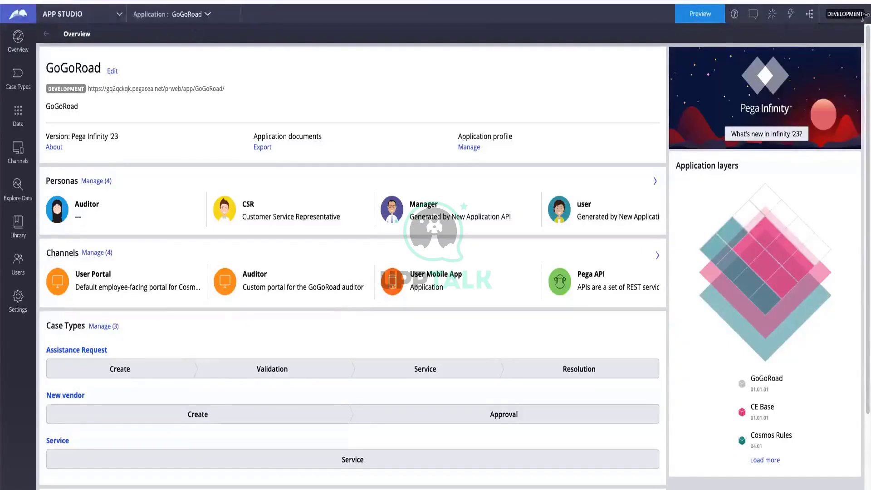
click(88, 18)
click(208, 16)
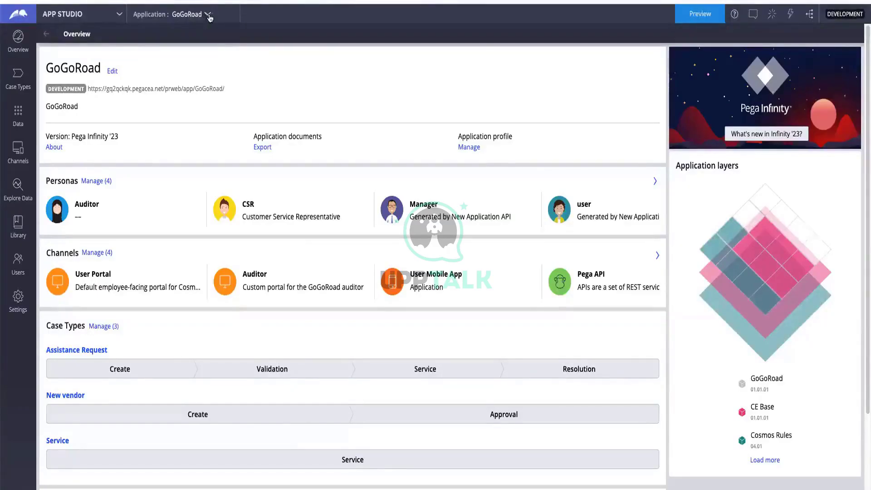
click(209, 17)
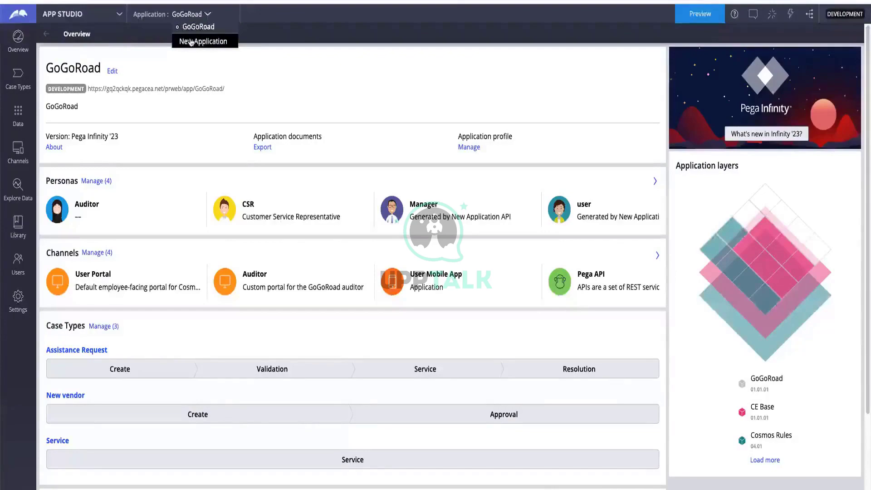
click(191, 43)
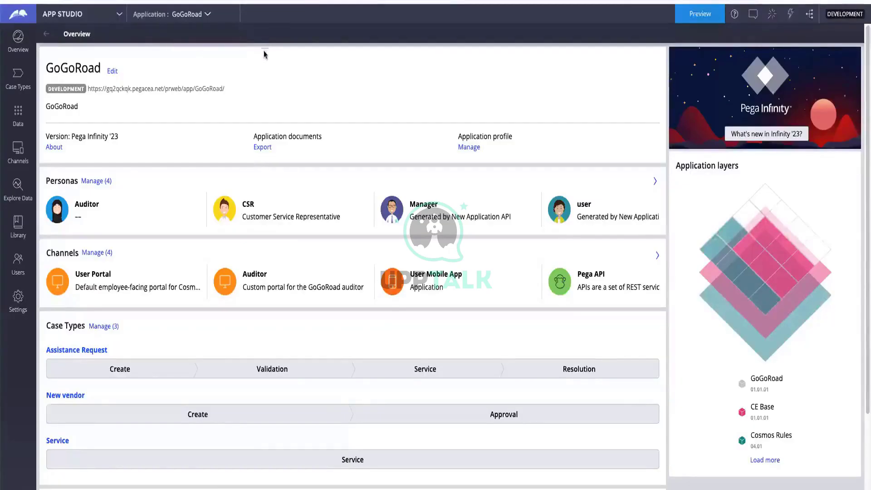
click(706, 18)
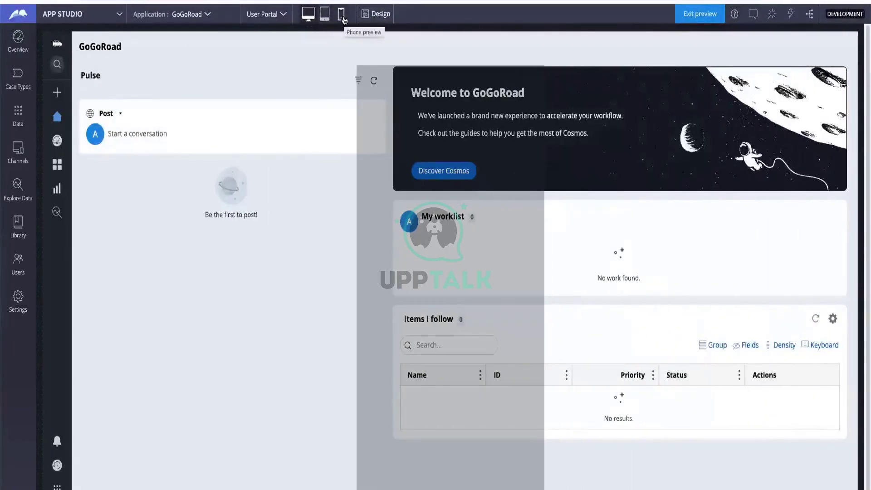
click(342, 18)
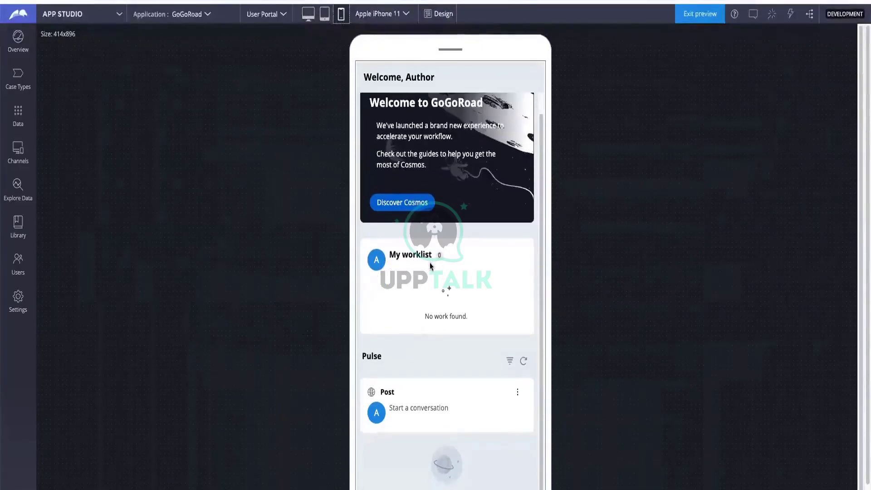
scroll(432, 268, up, 1)
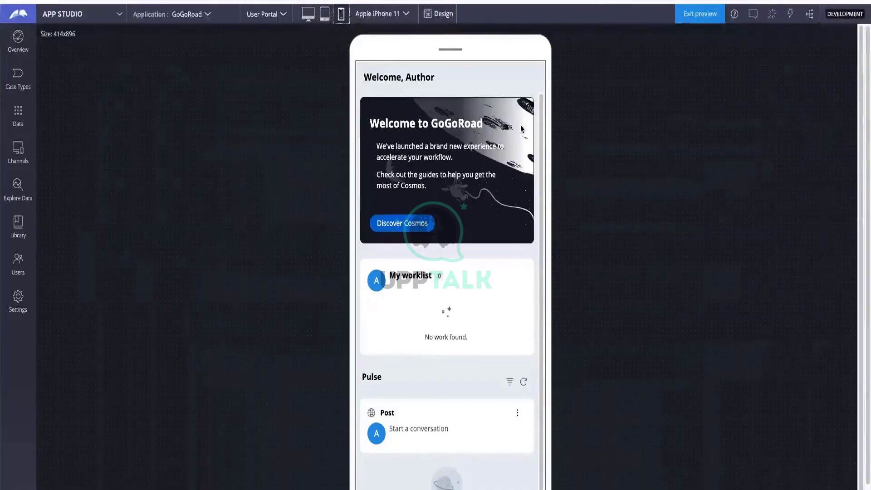
scroll(541, 312, down, 1)
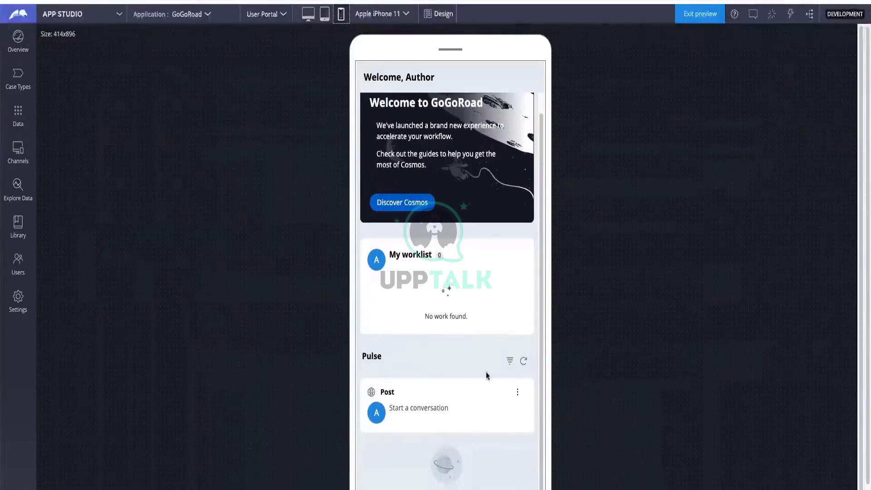
scroll(467, 345, up, 1)
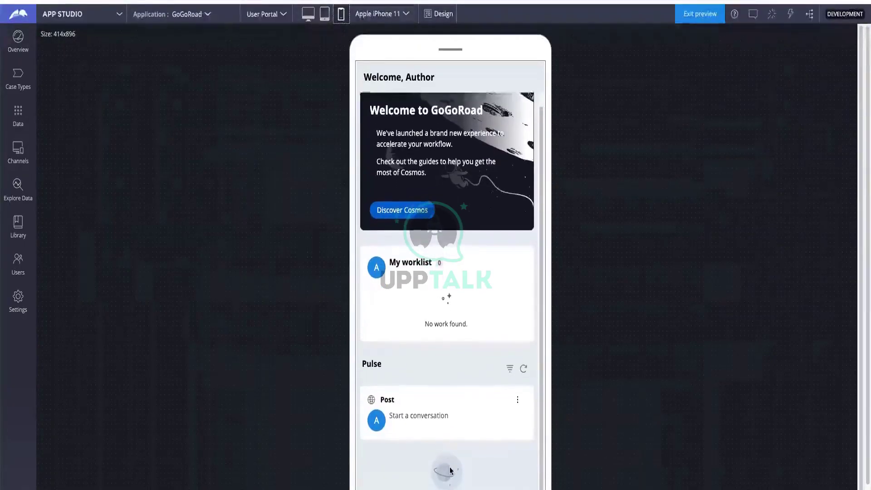
scroll(451, 471, down, 1)
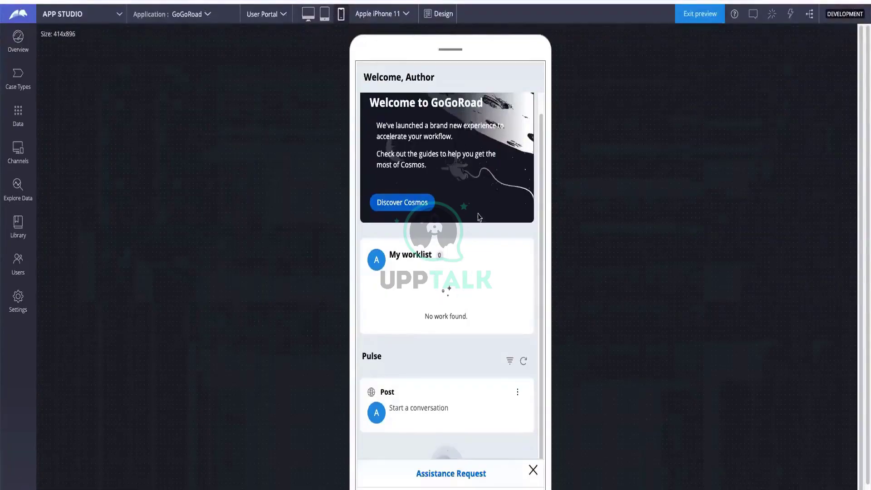
scroll(483, 361, down, 2)
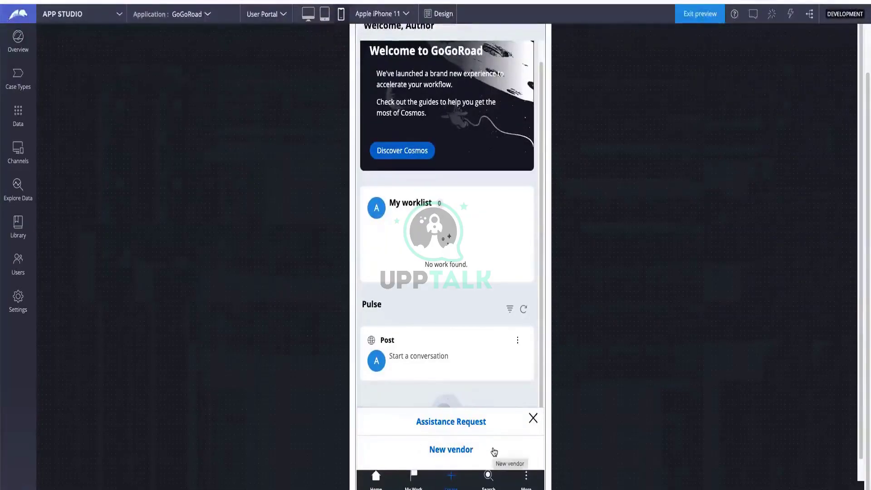
click(533, 418)
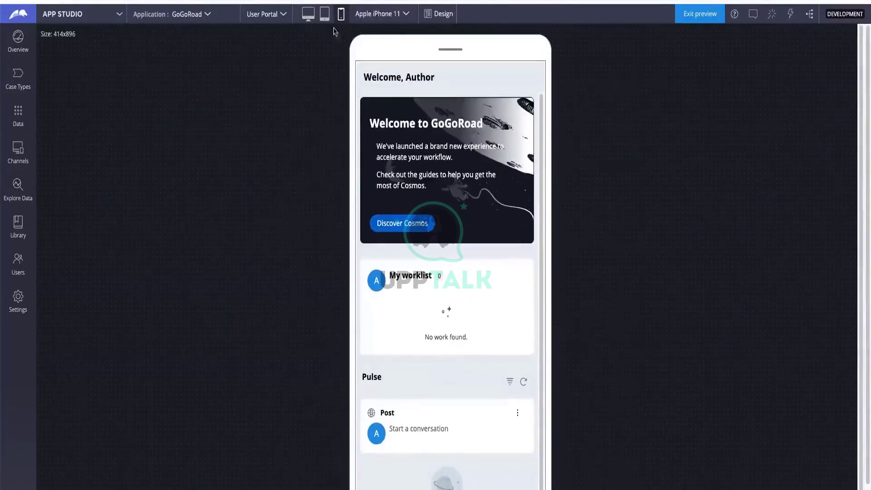
View the portal preview at tablet, then desktop size, then exit the preview
click(325, 16)
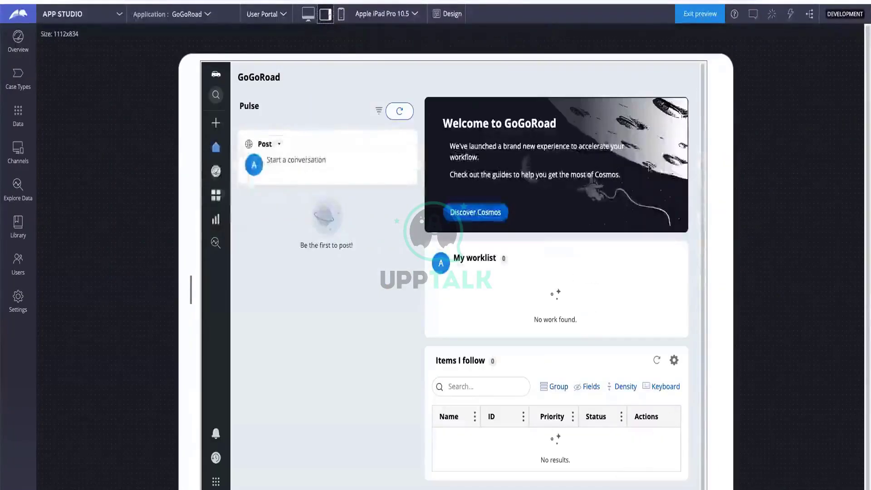
click(307, 14)
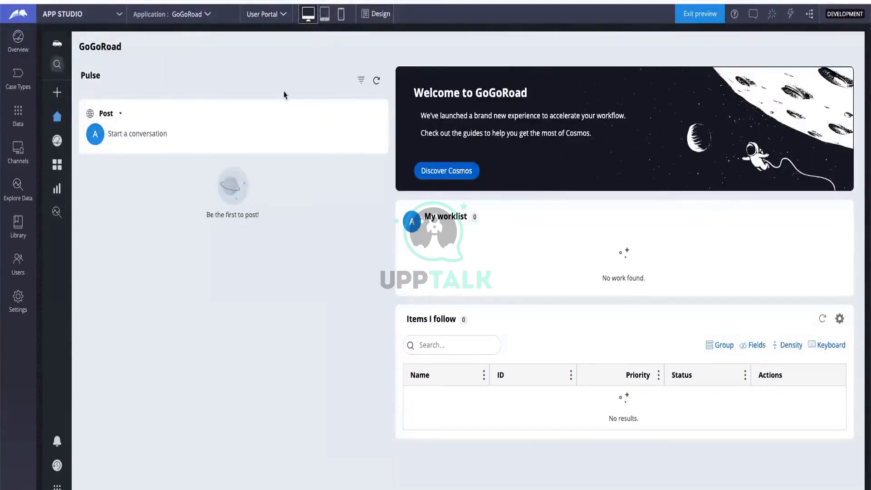
click(699, 18)
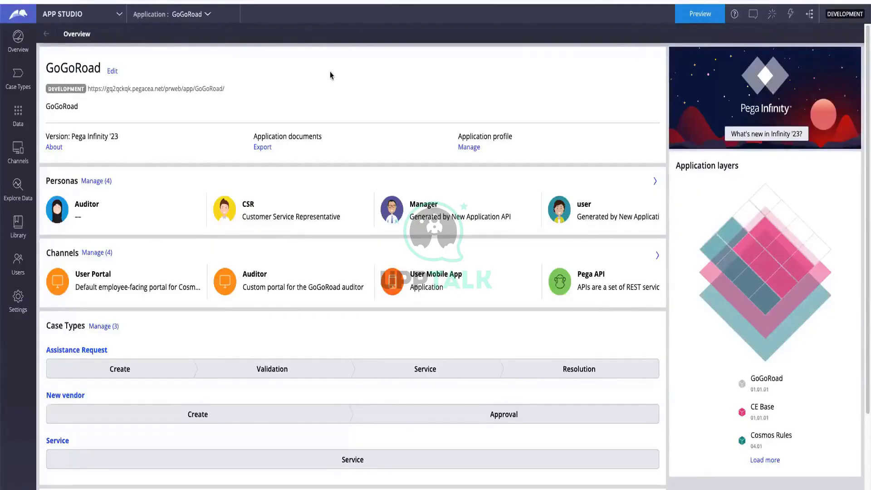
Preview the User Portal at desktop size and highlight, then clear, the GoGoRoad heading
click(710, 17)
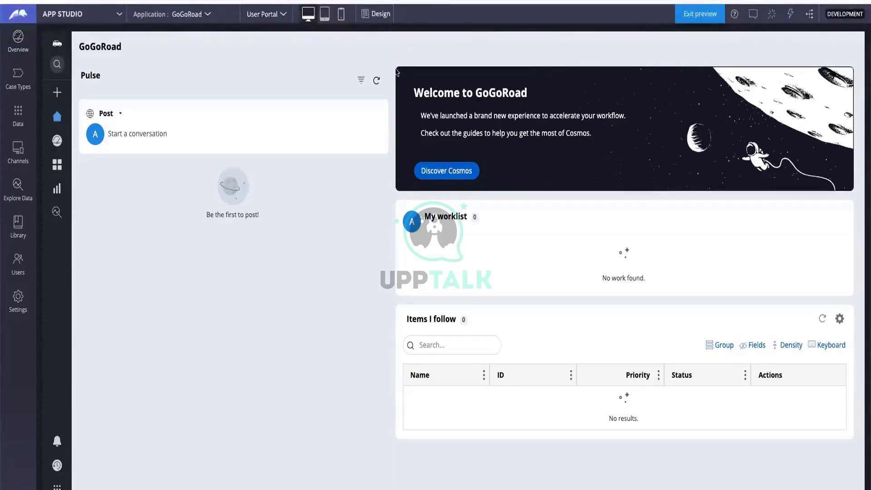
double_click(775, 35)
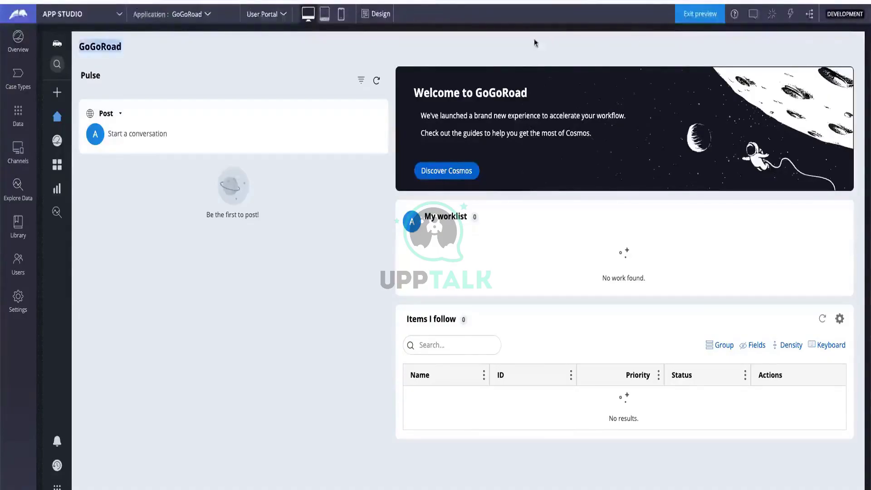
drag(479, 42, 96, 44)
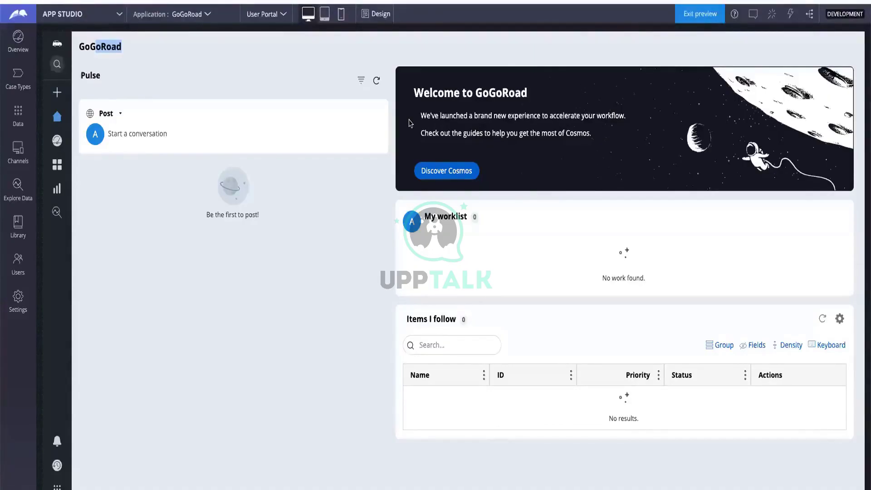
click(303, 67)
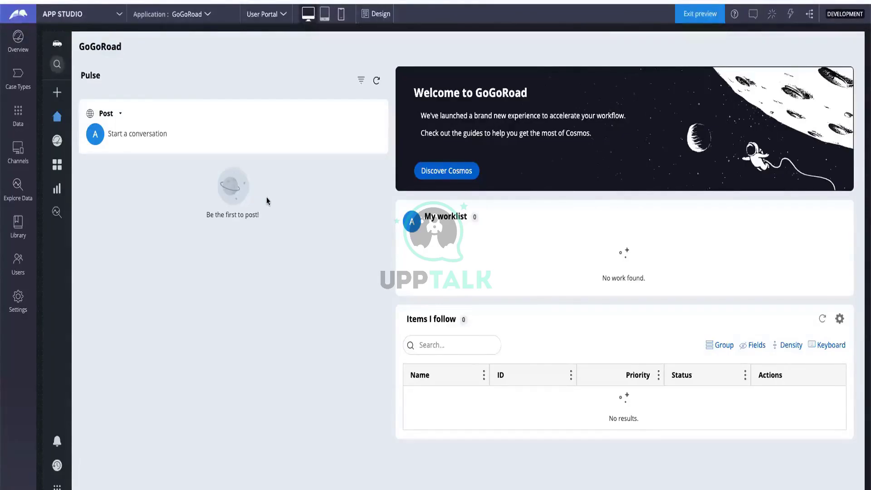
Show the Create options, highlight the GoGoRoad title, and start generating the overview document
click(68, 94)
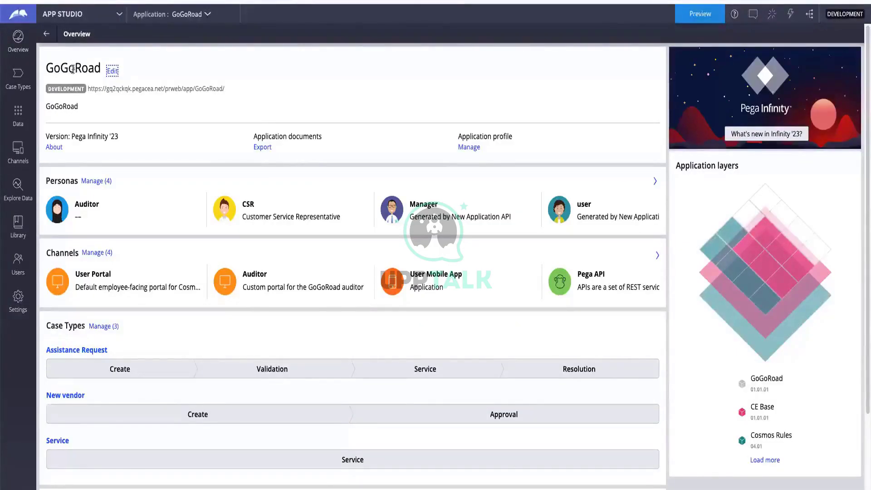
drag(46, 69, 105, 67)
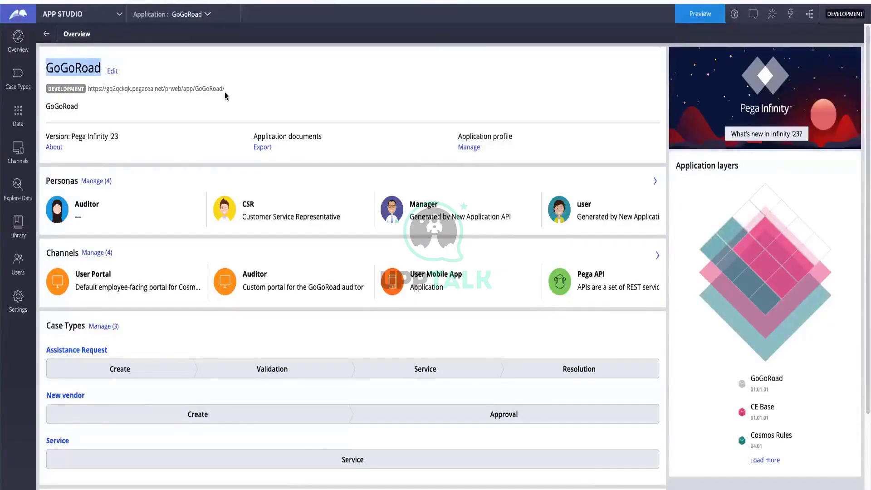
scroll(221, 94, down, 1)
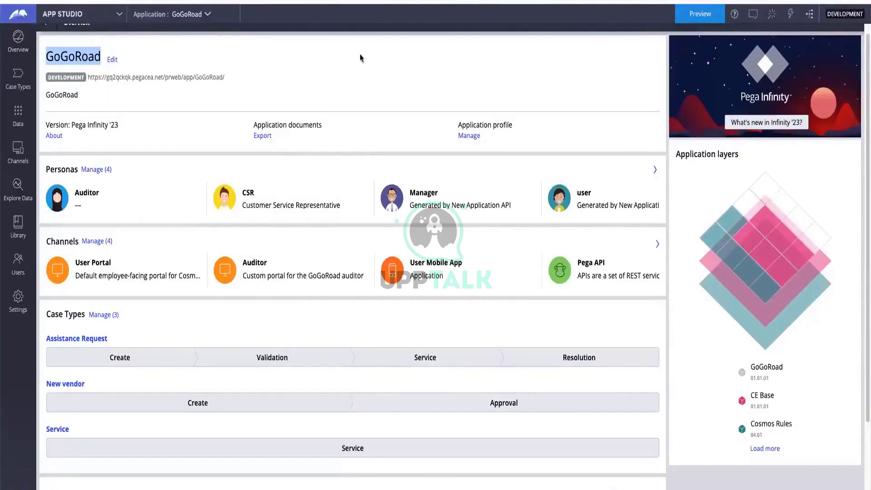
click(263, 138)
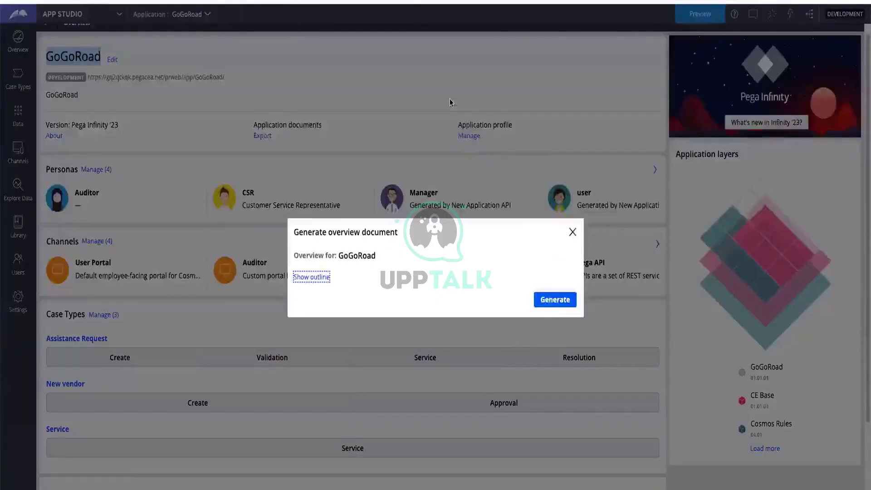
Start generating the GoGoRoad overview document, close its window, and highlight the application title
click(552, 302)
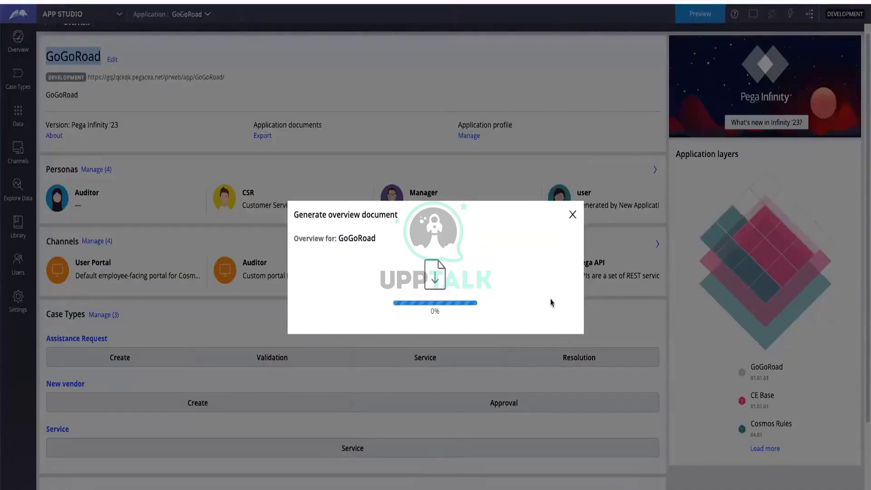
click(573, 215)
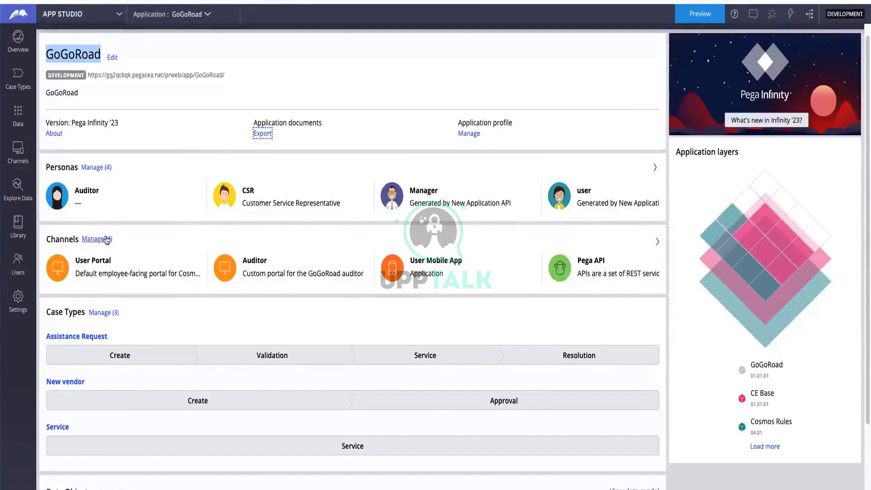
click(144, 73)
double_click(70, 56)
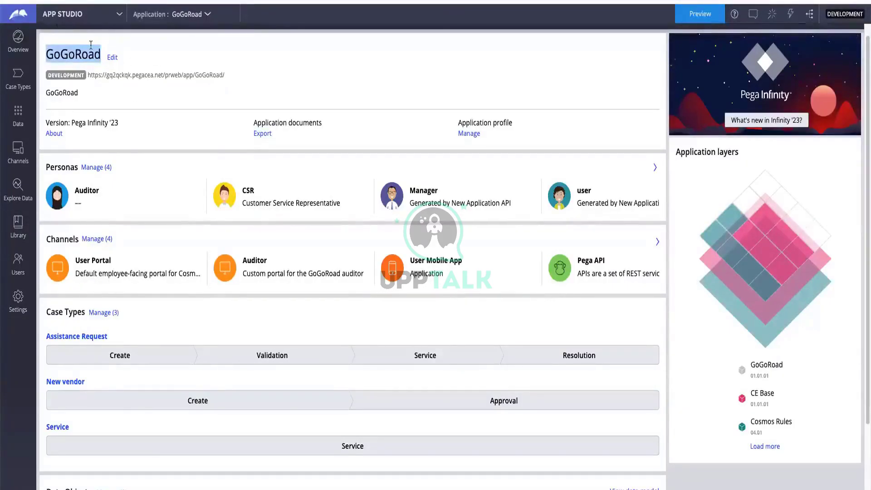
Highlight part of the user persona name on the GoGoRoad Overview page
click(147, 231)
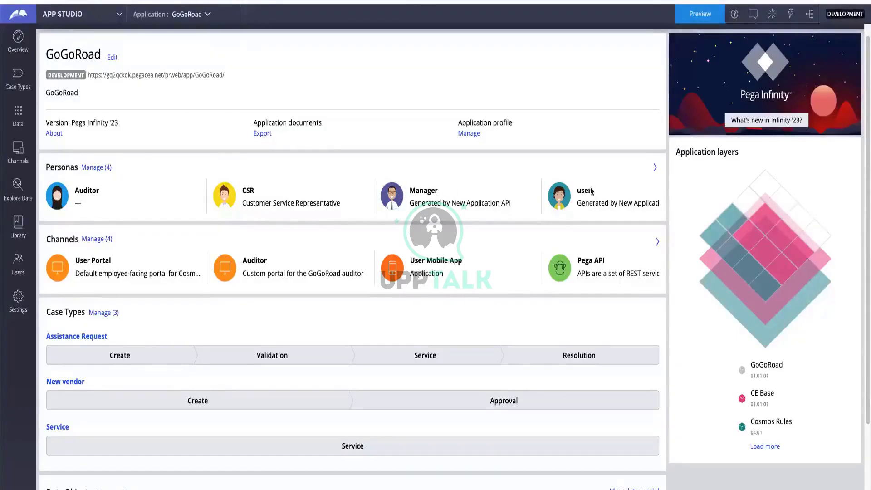
drag(591, 192, 584, 191)
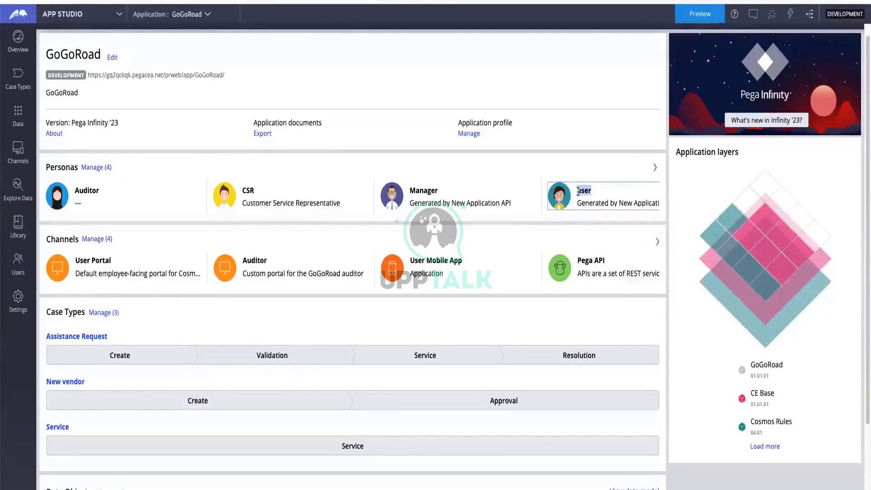
click(394, 72)
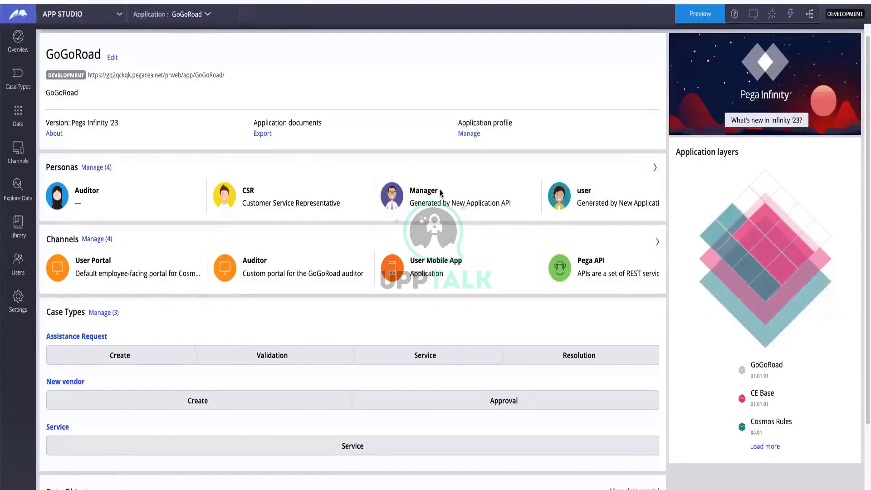
Look over the overview's personas, channels and case types, then go to the Case Types list
scroll(313, 186, down, 1)
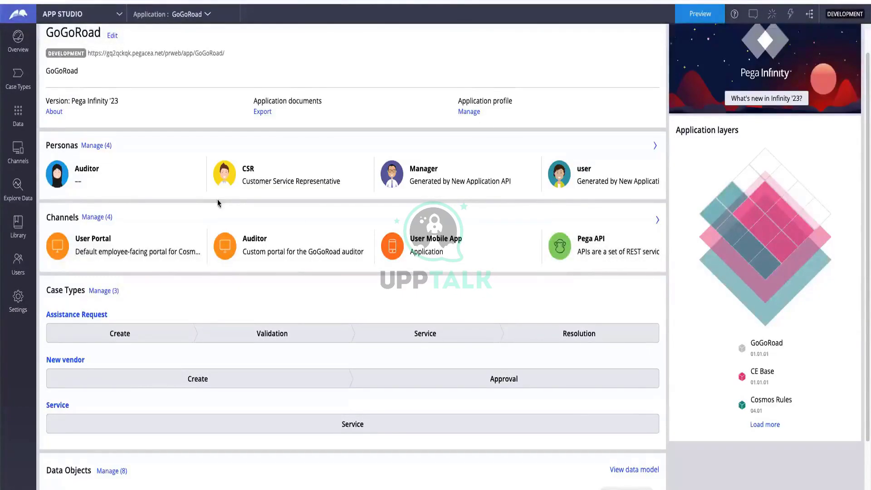
scroll(217, 202, down, 3)
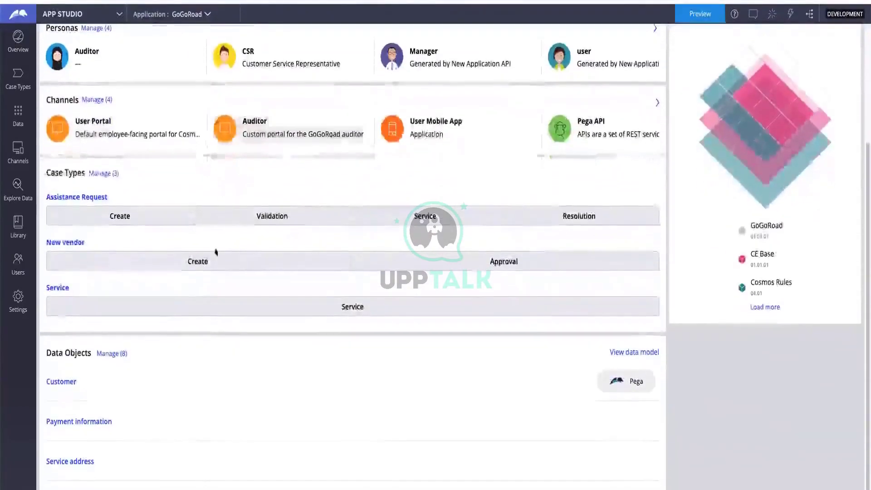
scroll(468, 264, up, 1)
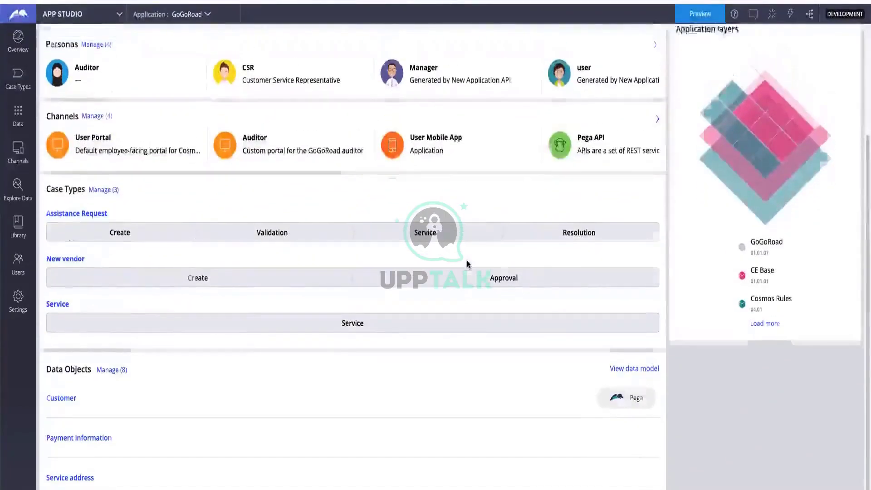
scroll(467, 264, up, 3)
scroll(417, 222, down, 1)
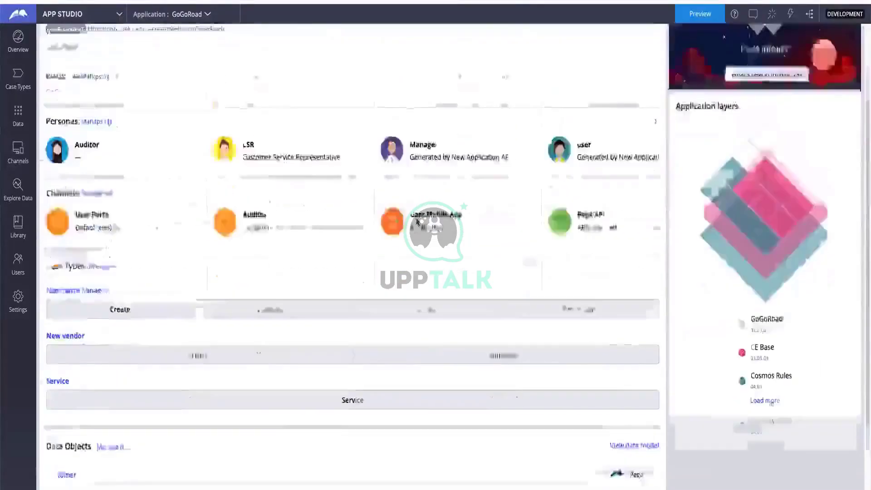
scroll(416, 221, down, 2)
scroll(556, 238, up, 3)
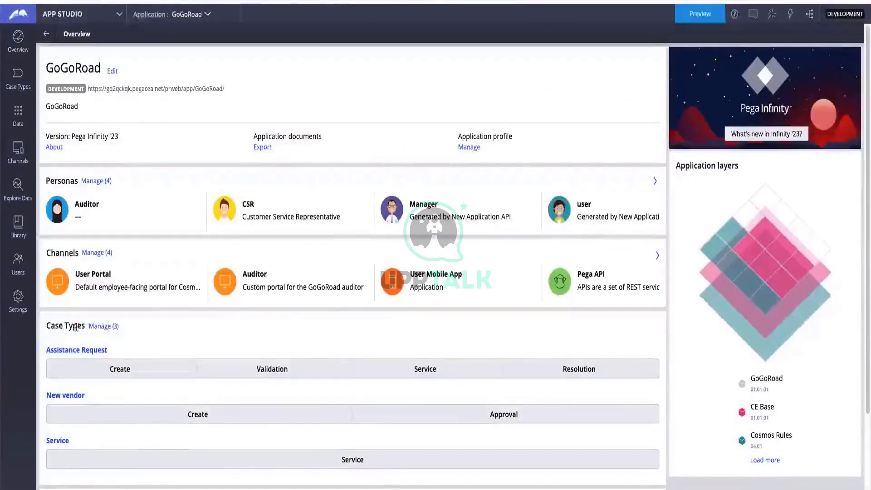
scroll(354, 306, down, 3)
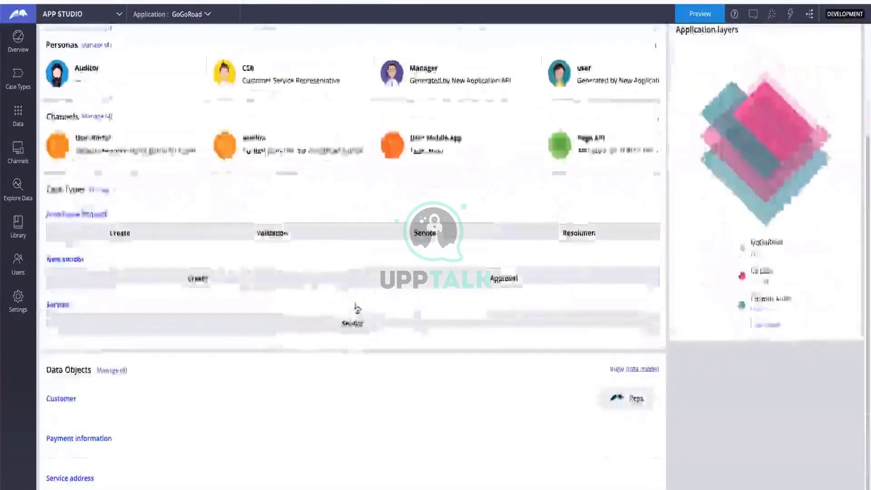
scroll(356, 305, up, 3)
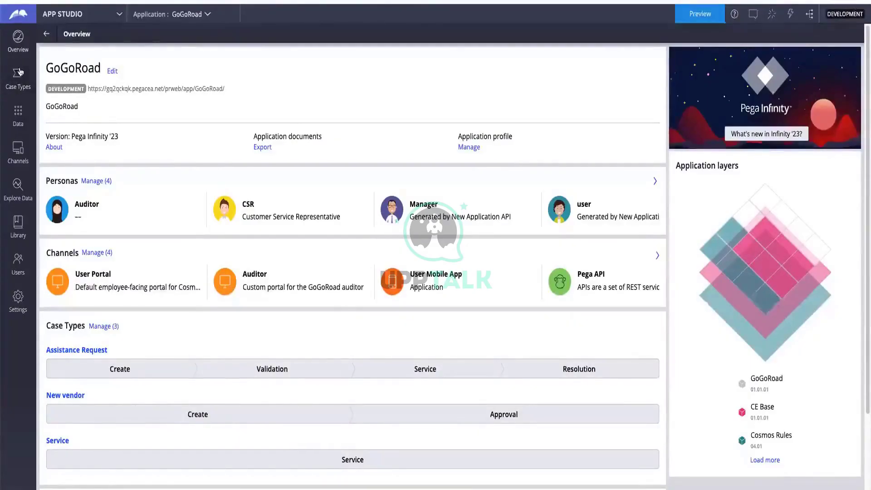
click(21, 84)
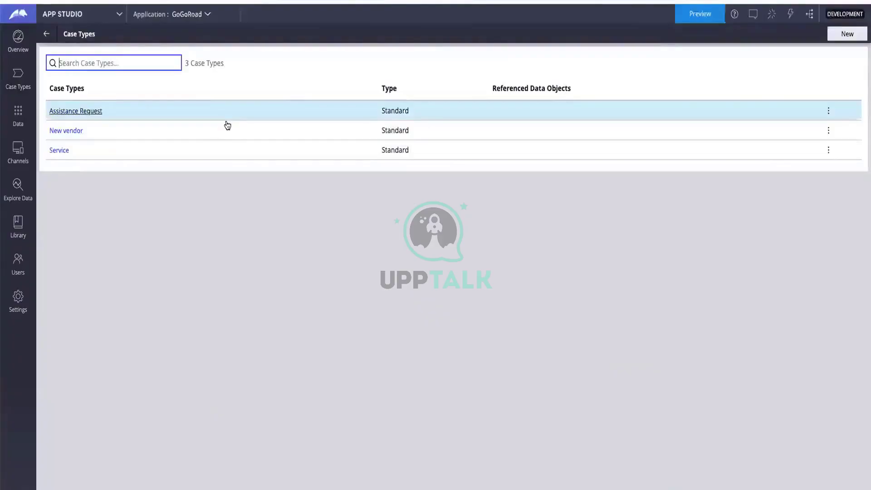
Open the Assistance Request case type and view its Create request process as a flow diagram
click(88, 115)
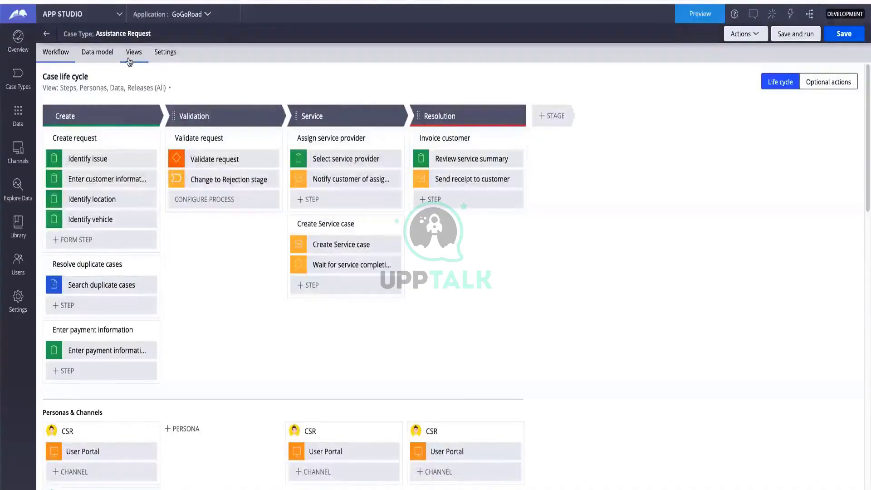
mouse_move(146, 141)
click(146, 141)
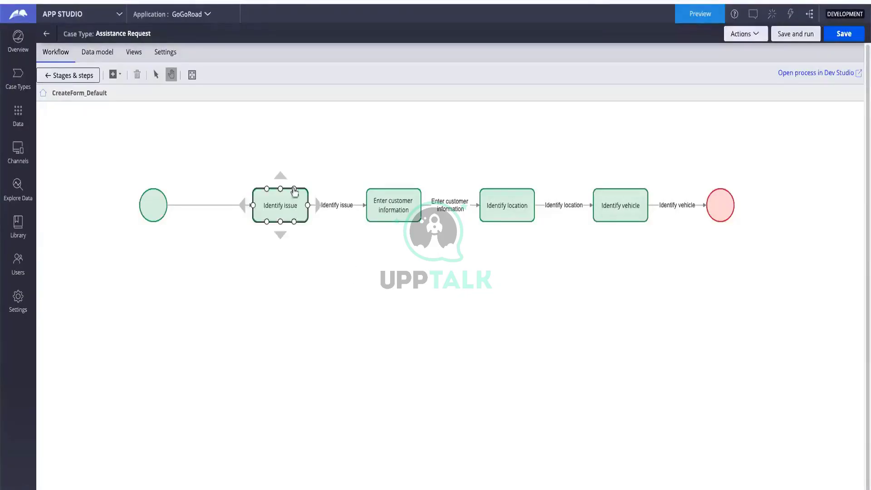
Inspect the Enter customer information, Identify location and Identify vehicle steps, then return to Case Types
click(389, 206)
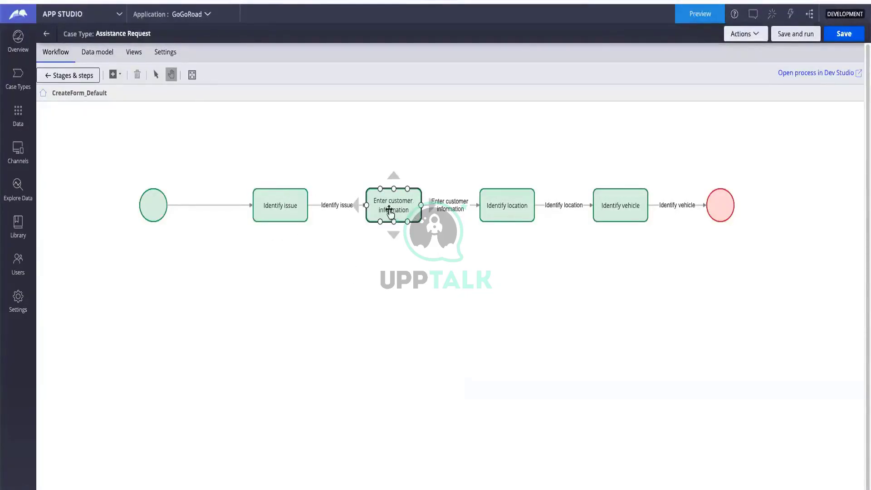
click(528, 210)
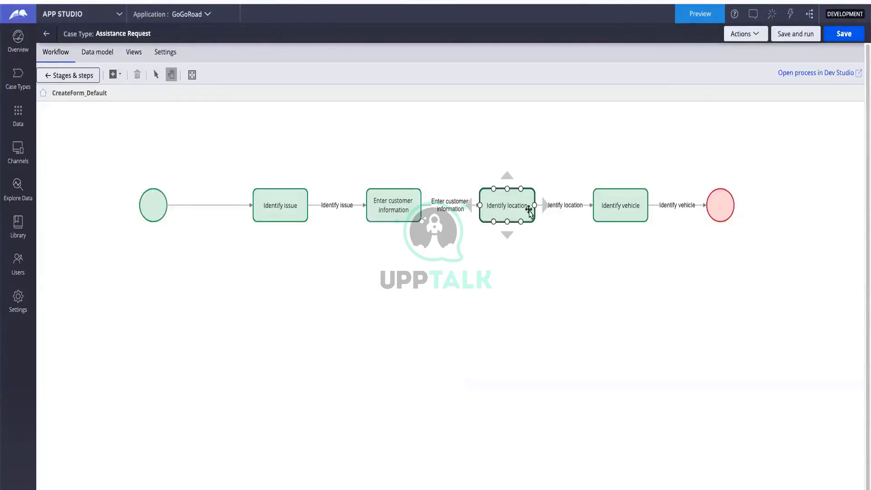
click(613, 212)
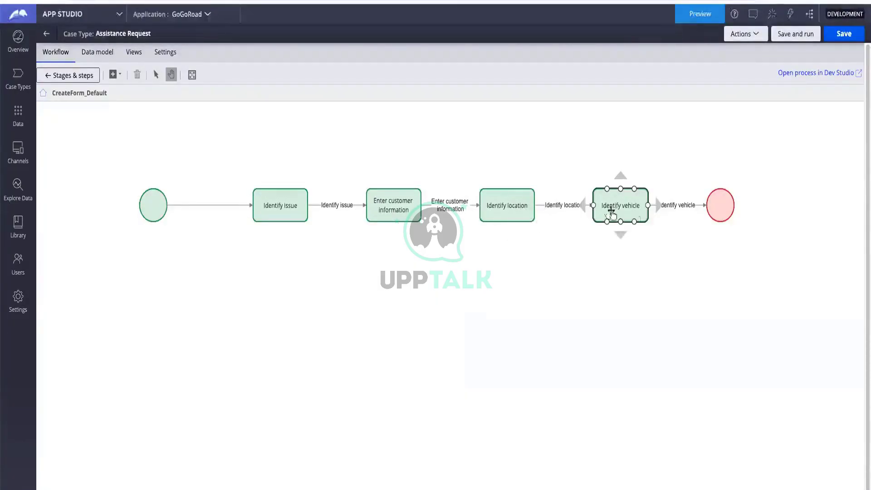
click(764, 216)
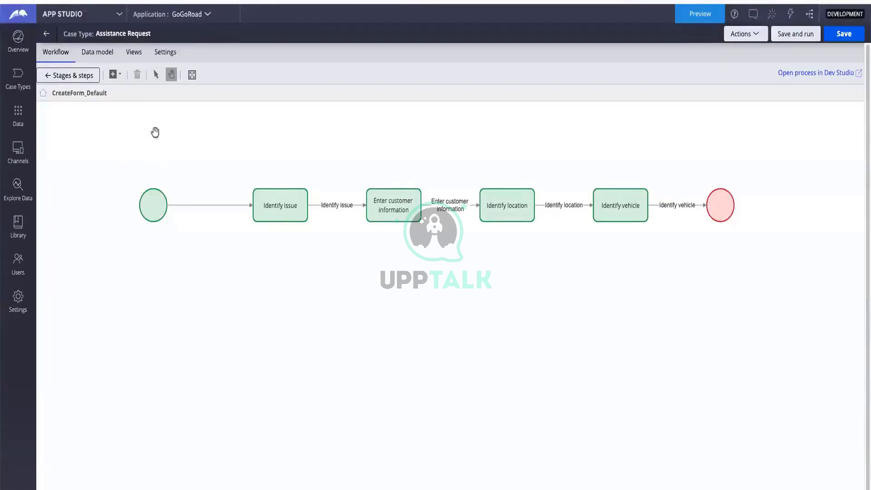
click(46, 36)
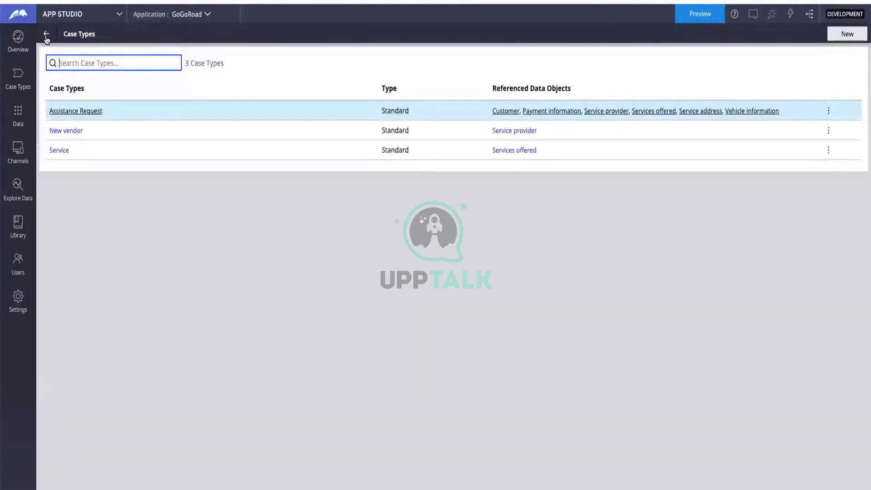
Go back to the GoGoRoad overview and show its Data Objects and Integrations page
click(46, 35)
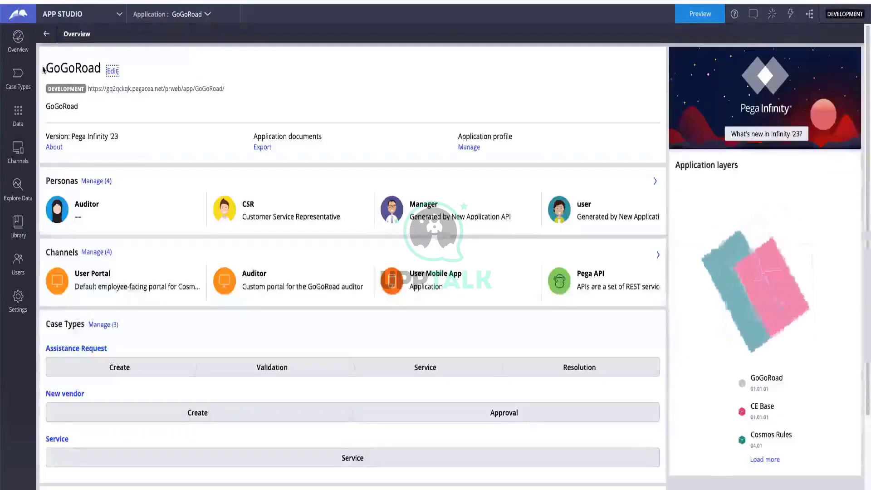
click(18, 119)
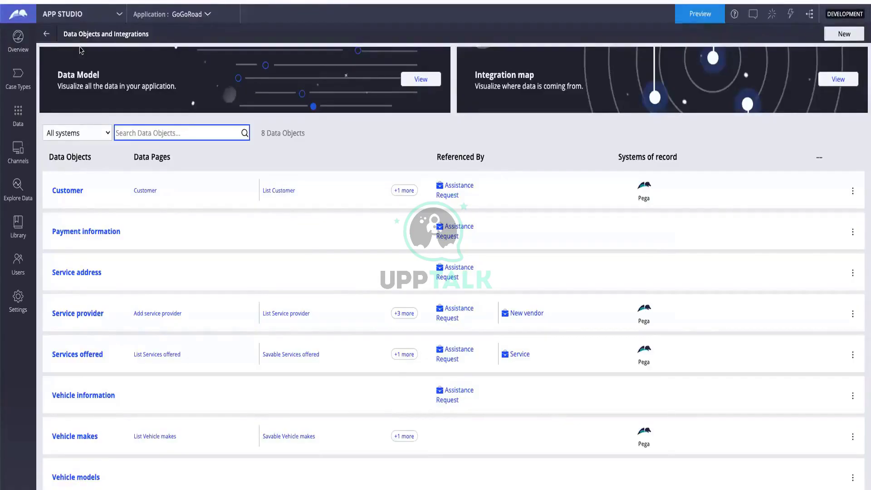
Review the User Portal, Auditor, User Mobile App and API channels, then go to the Library
click(24, 163)
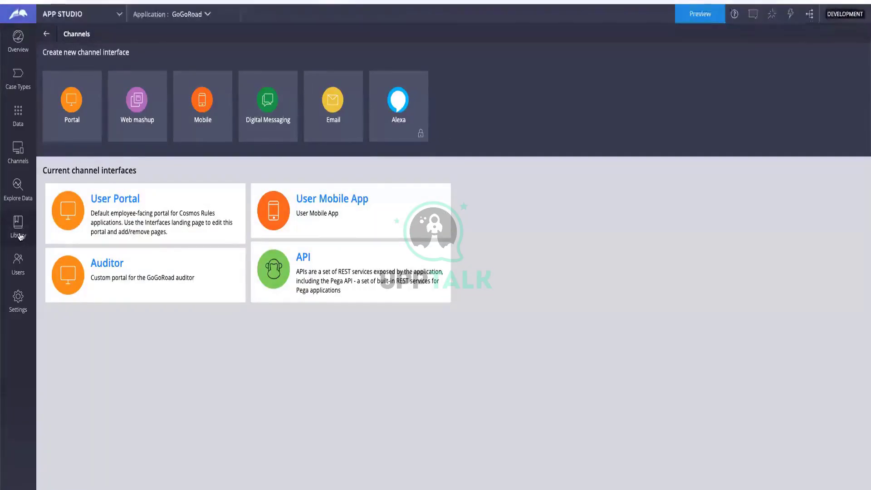
click(20, 230)
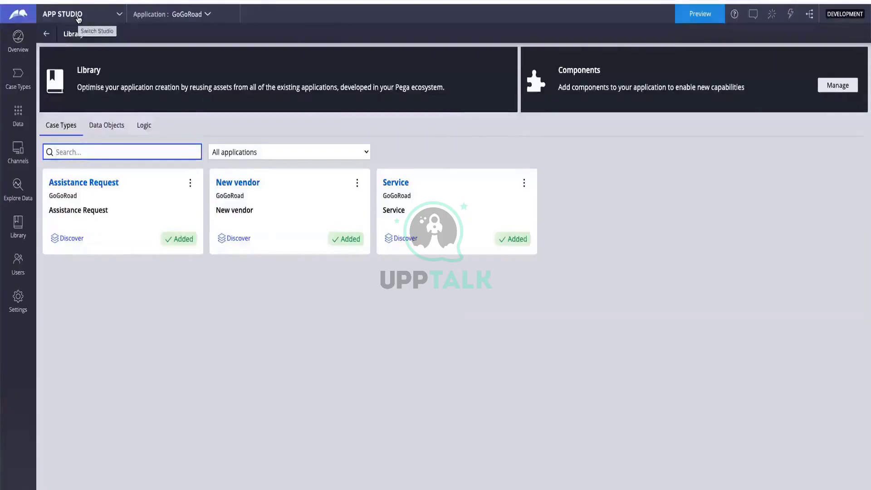
Bring up the studio switcher after reviewing the Library's added case types
click(78, 18)
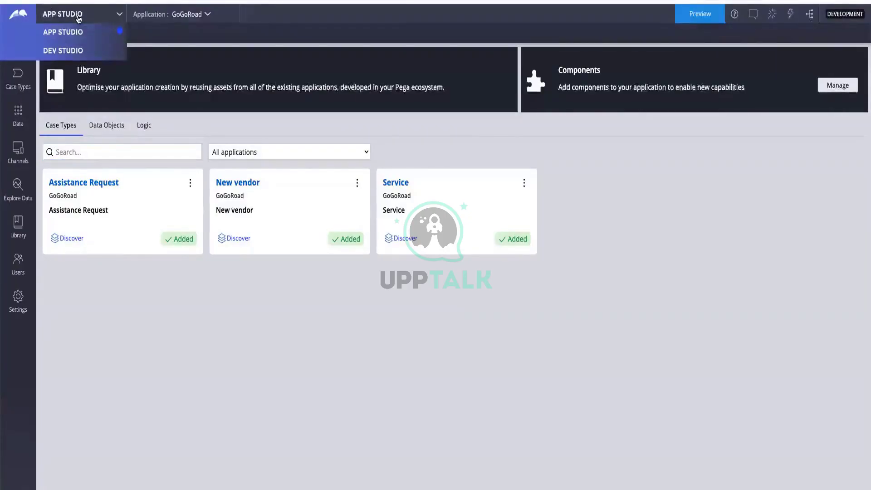
Switch to Dev Studio and show the Case Types explorer, checking and dismissing its options menu
click(78, 51)
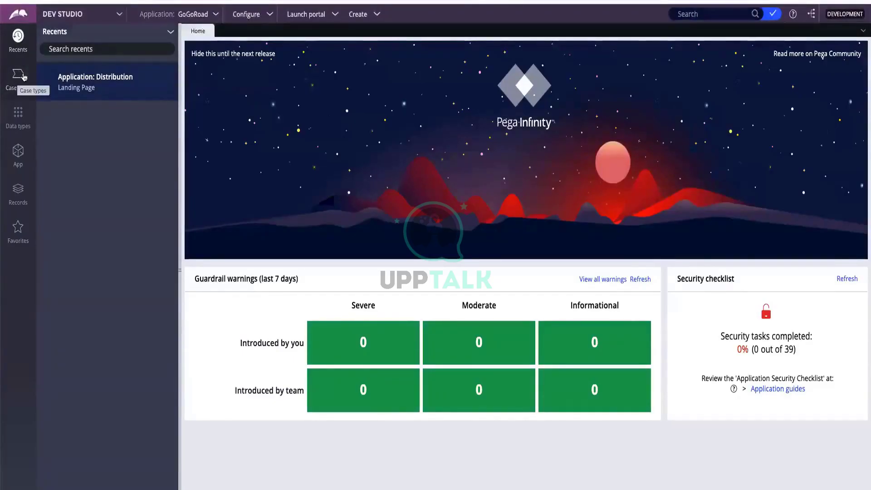
click(21, 81)
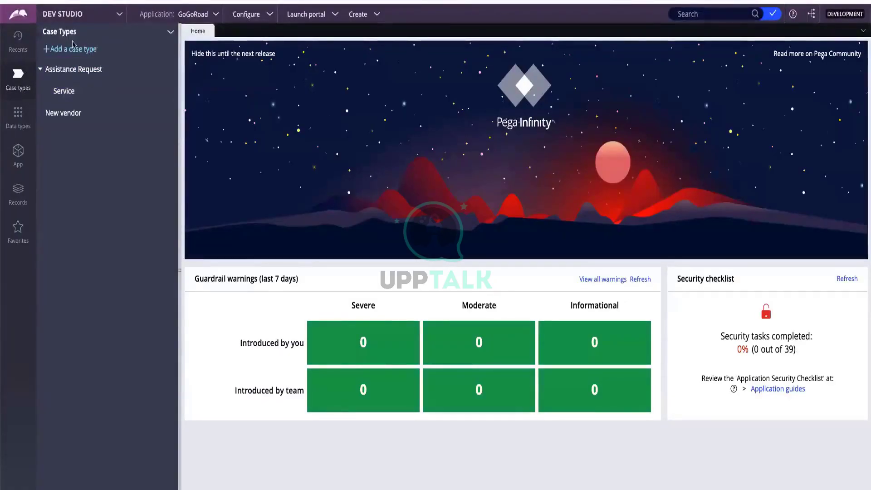
click(171, 33)
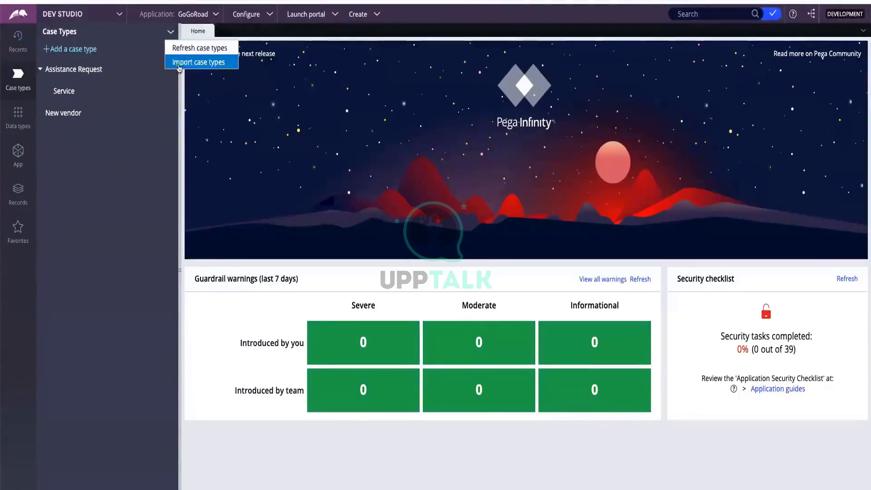
click(185, 96)
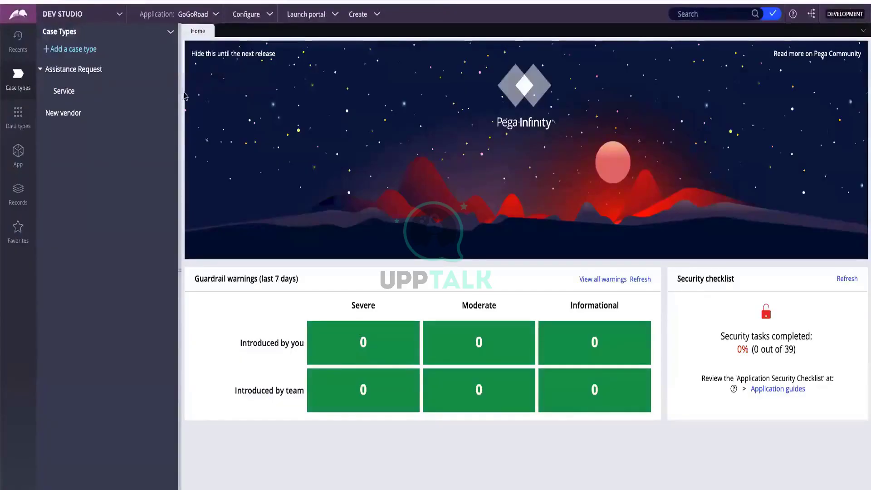
Browse the Data types, App, Records and Favorites explorers in turn
click(18, 119)
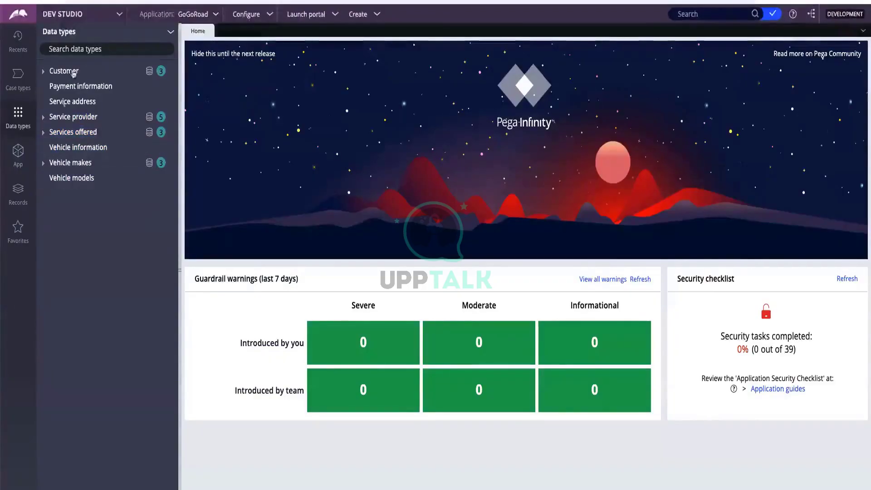
click(17, 156)
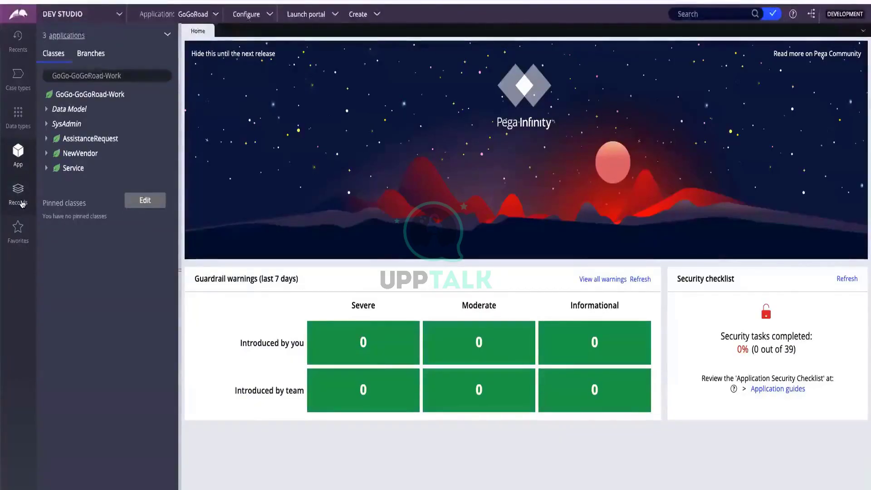
click(18, 191)
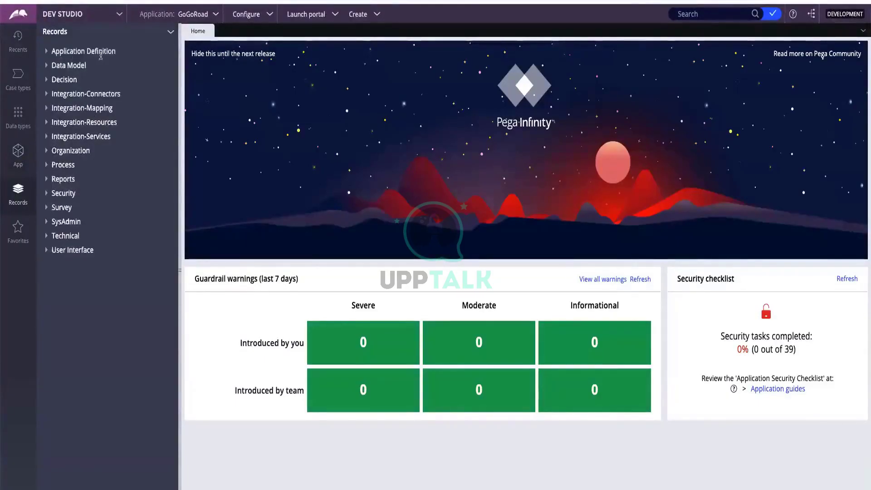
click(21, 232)
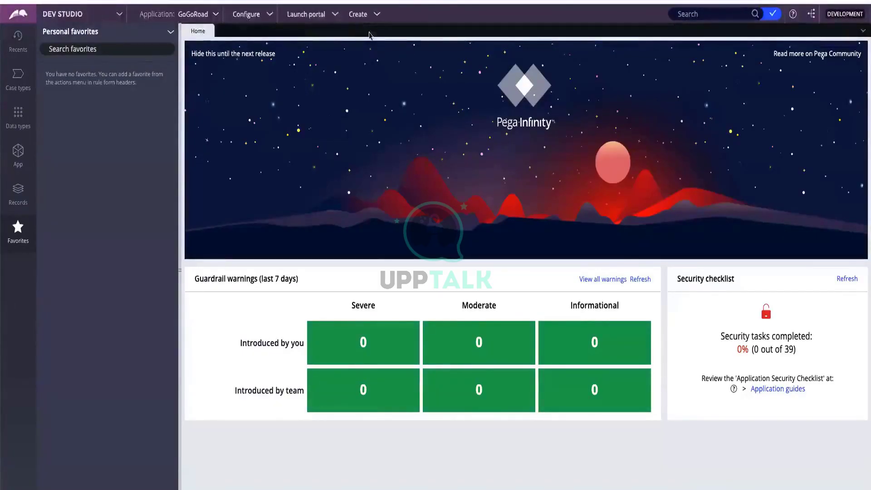
Show the launchable portals, User Portal and Auditor, from the Dev Studio header
click(313, 16)
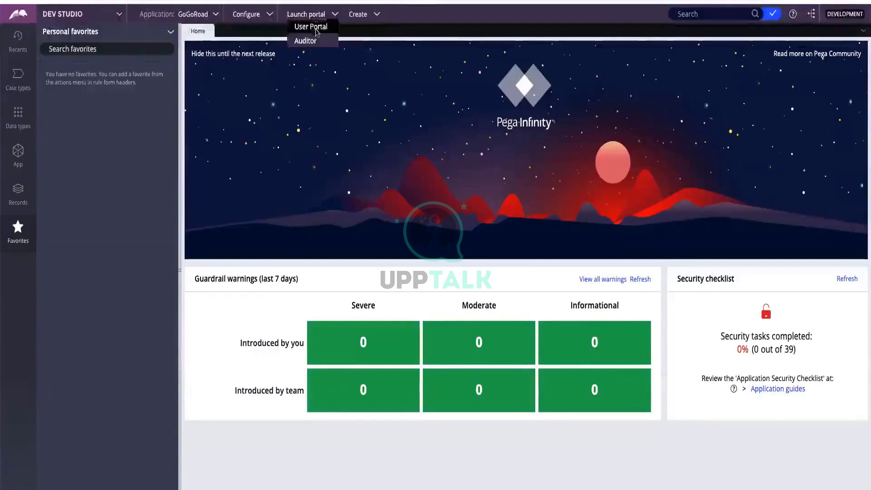
Launch the GoGoRoad User Portal and open its work search results page
click(313, 27)
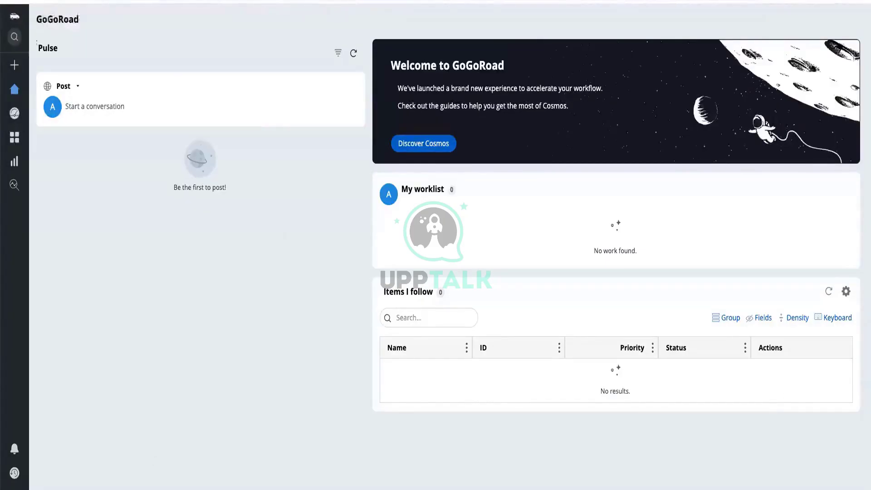
click(15, 33)
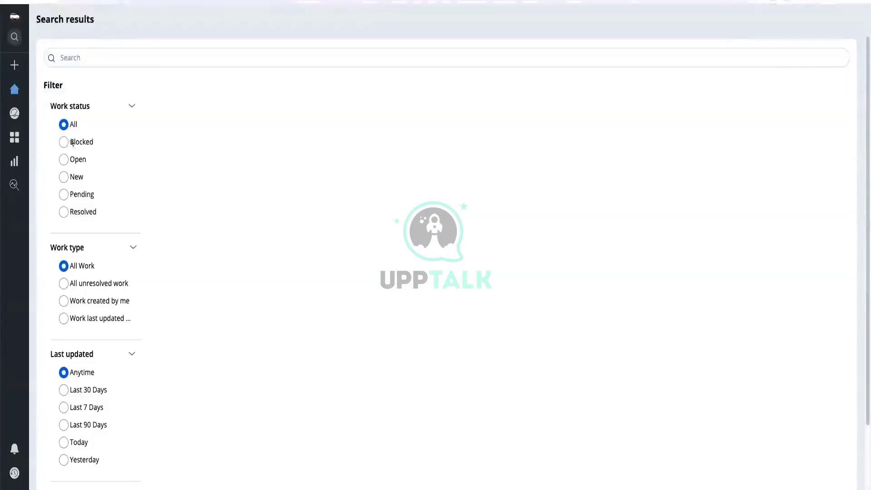
mouse_move(13, 69)
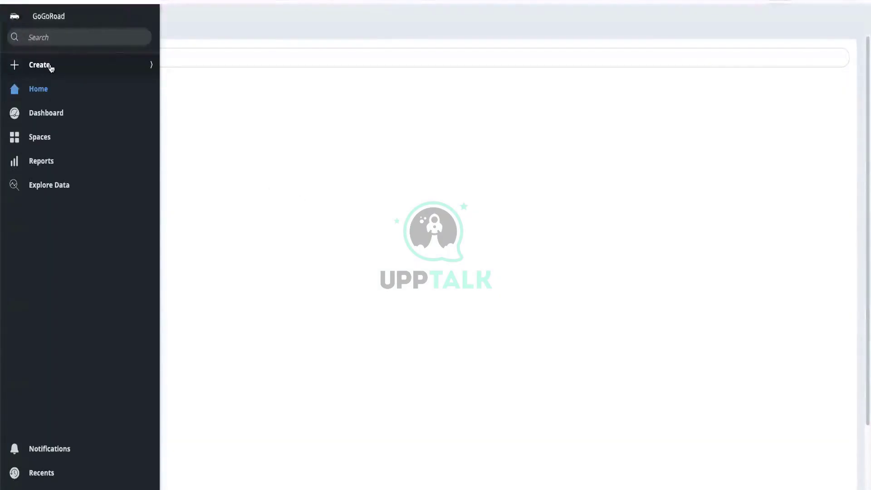
Start a new Assistance Request with 'My vehicle has a flat tire' as the issue
click(52, 68)
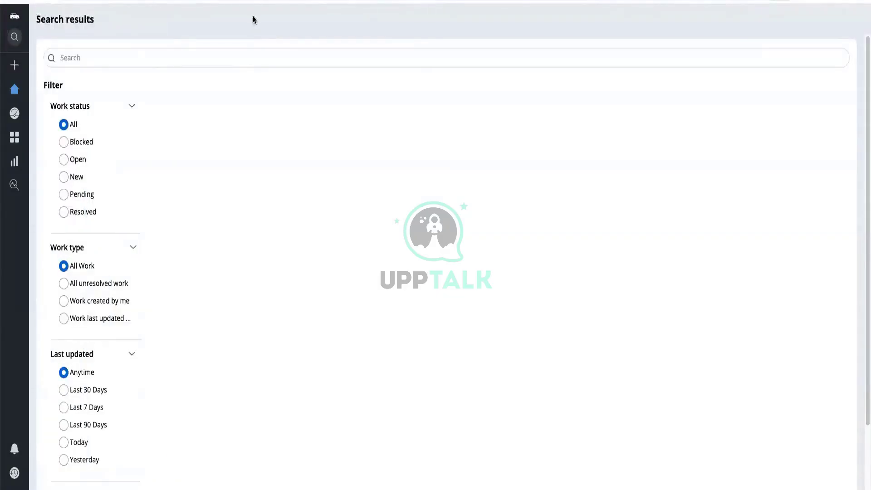
mouse_move(15, 66)
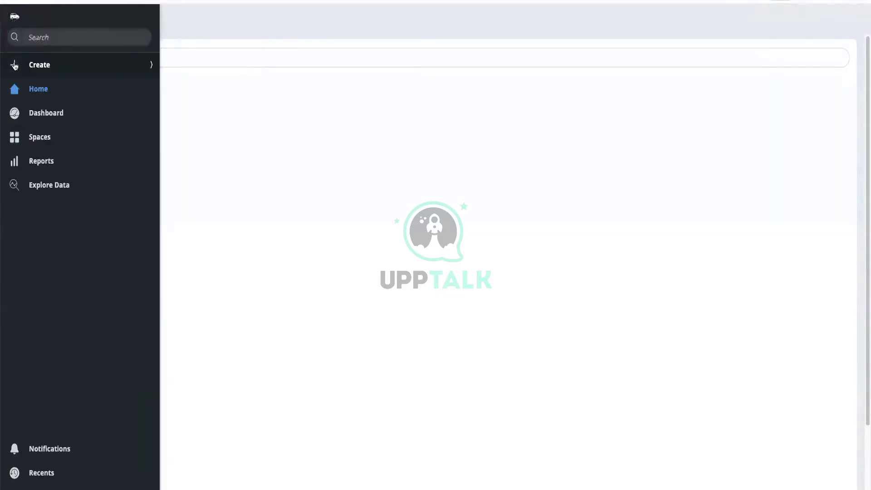
click(52, 69)
click(53, 86)
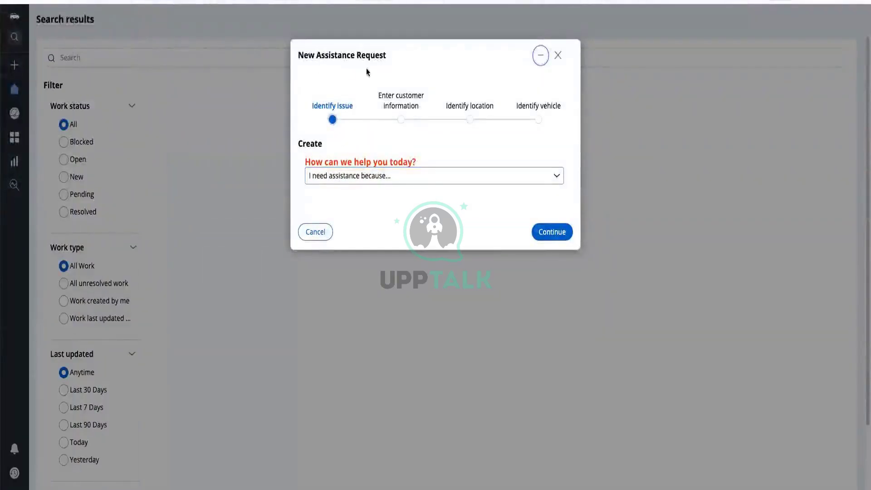
click(362, 181)
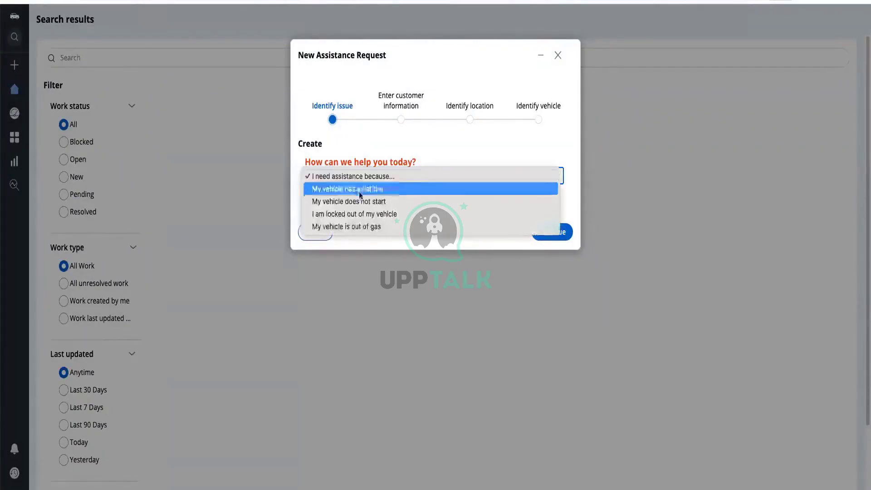
click(391, 190)
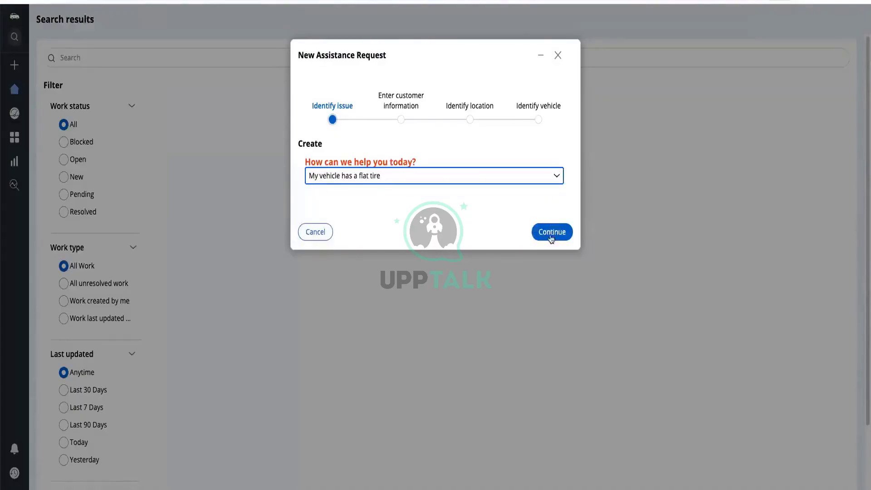
click(565, 233)
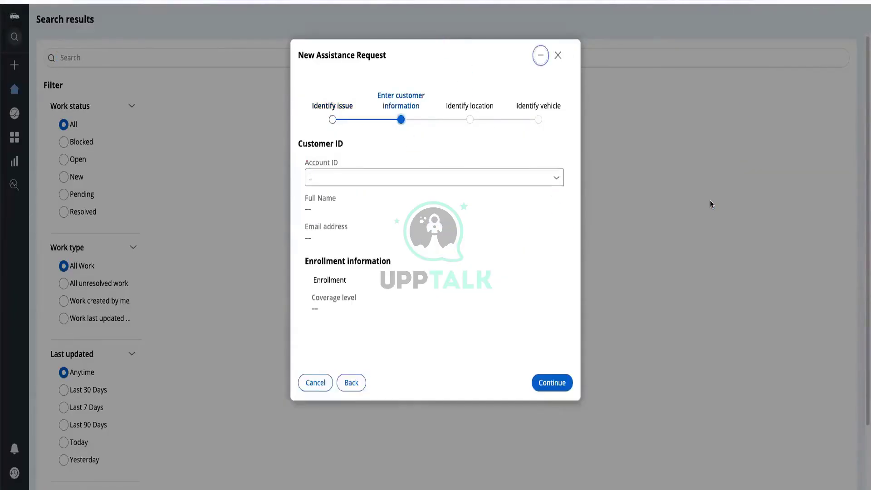
Select a customer account from the Account ID list for the request
click(337, 175)
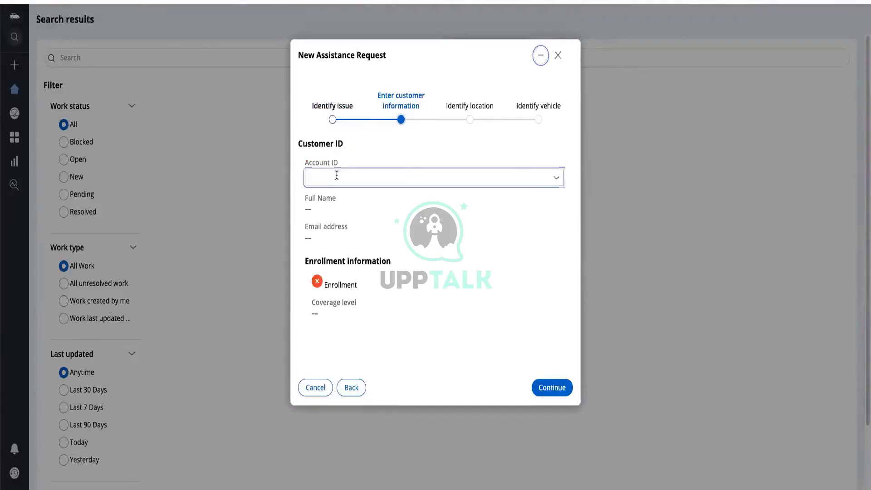
click(558, 180)
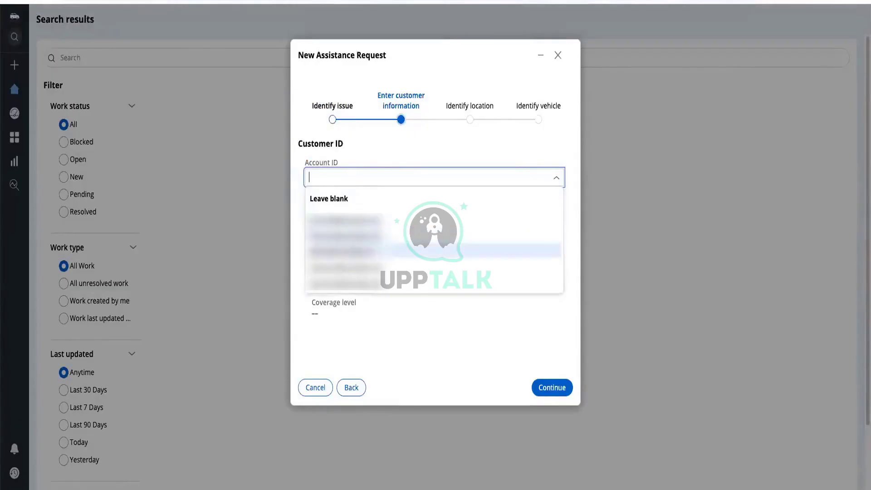
click(377, 251)
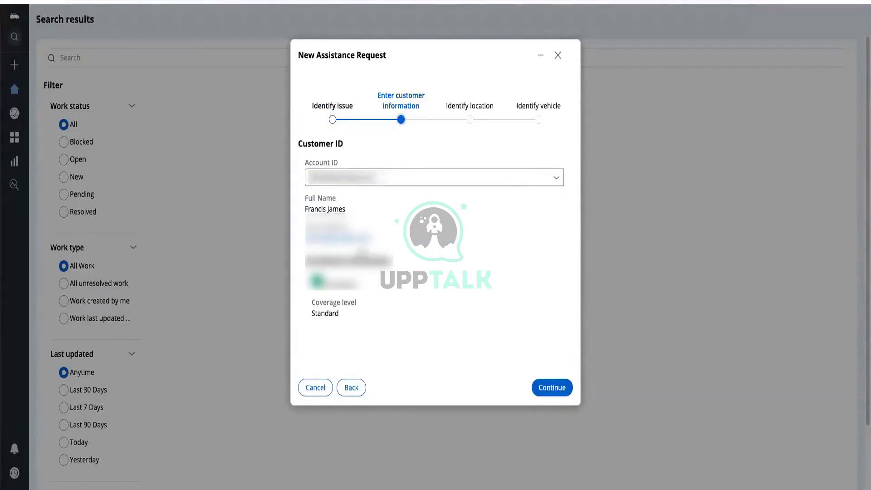
click(554, 389)
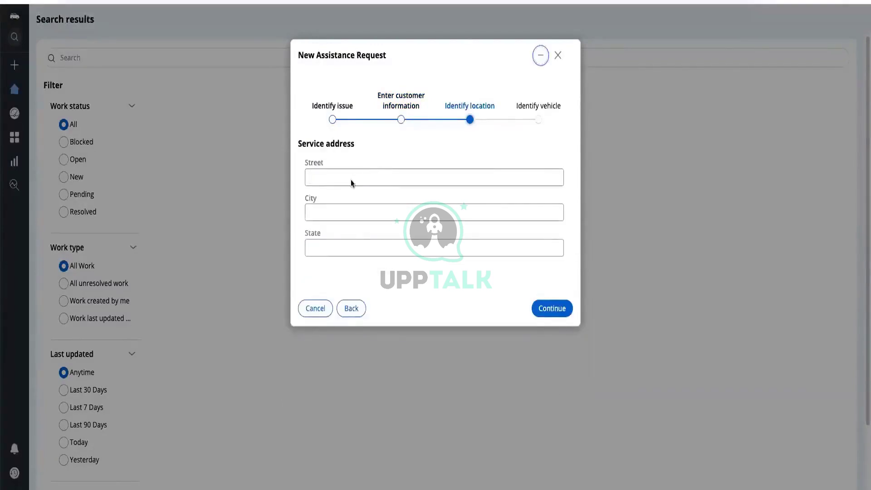
Autofill the service street address and move on to the vehicle step
click(352, 181)
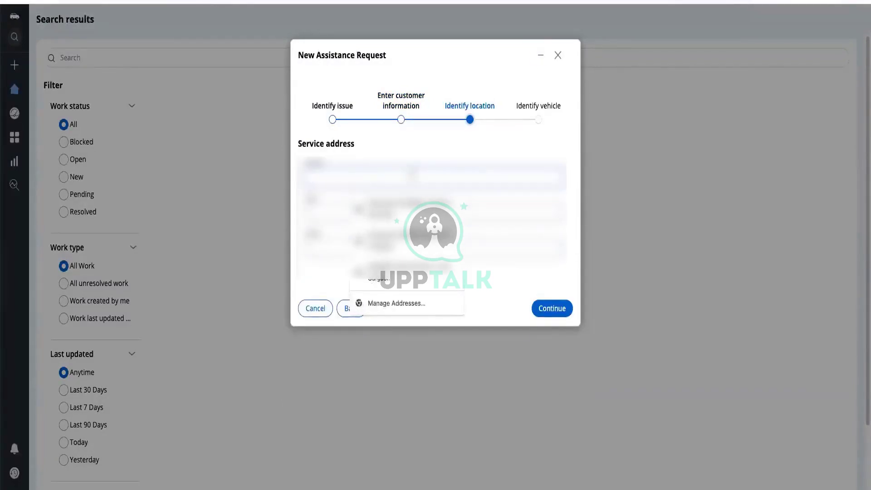
key(Down)
key(Return)
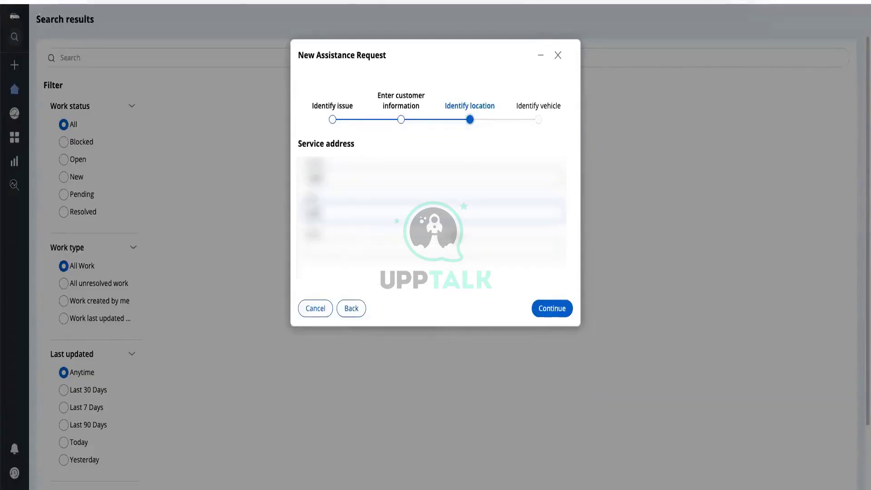
click(542, 311)
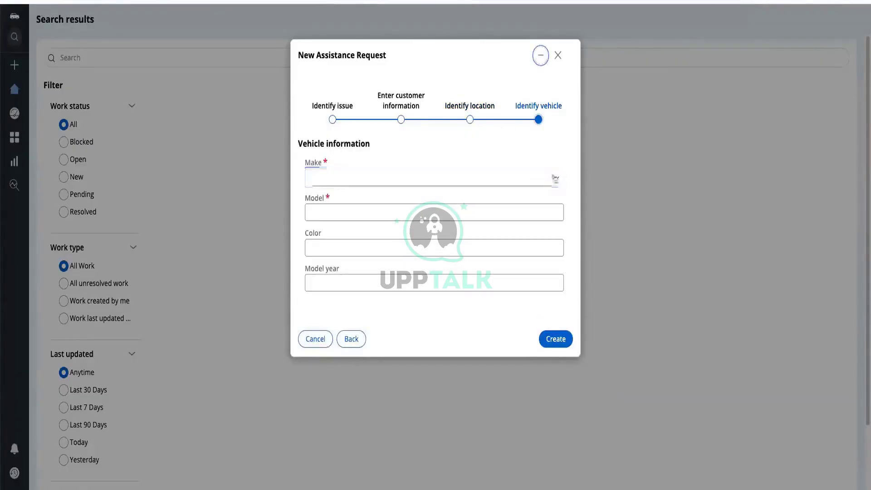
Enter the vehicle as a black 2023 Audi A4 and create the request
click(554, 176)
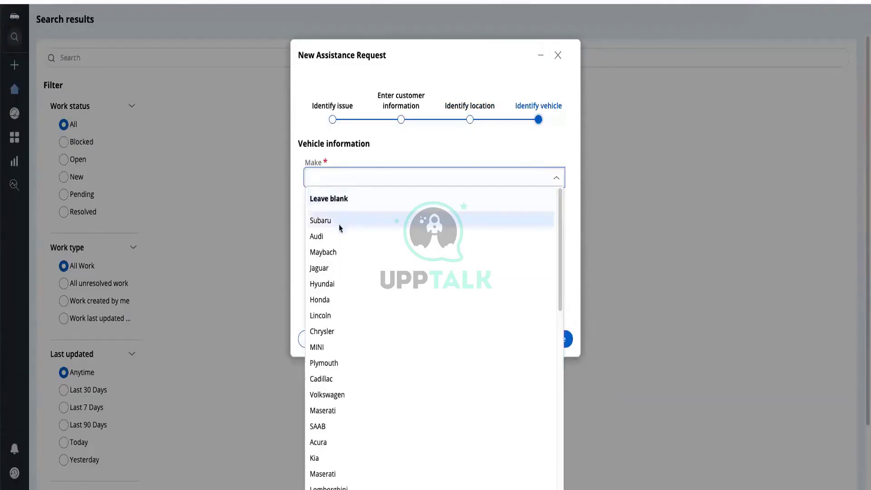
click(338, 235)
click(331, 205)
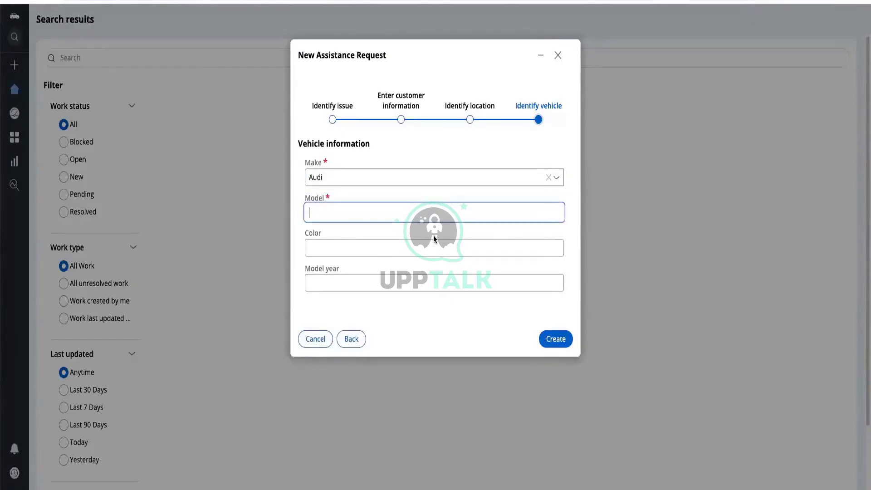
text(A4)
click(392, 250)
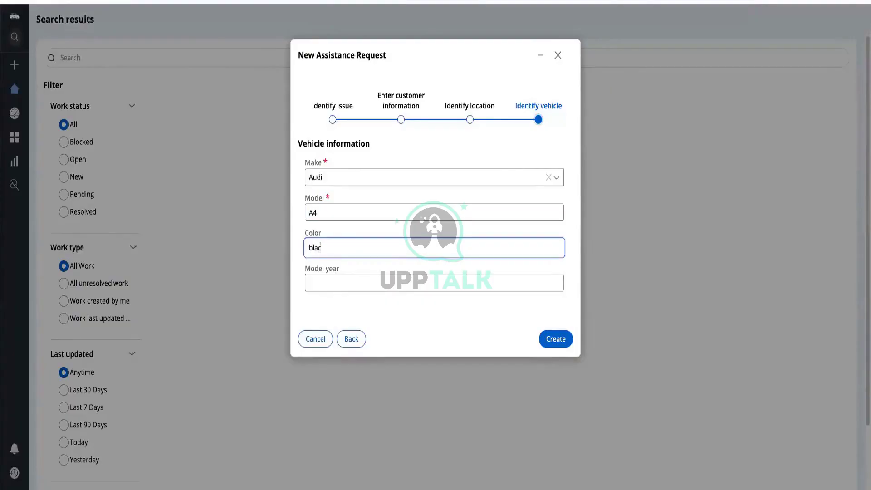
click(382, 279)
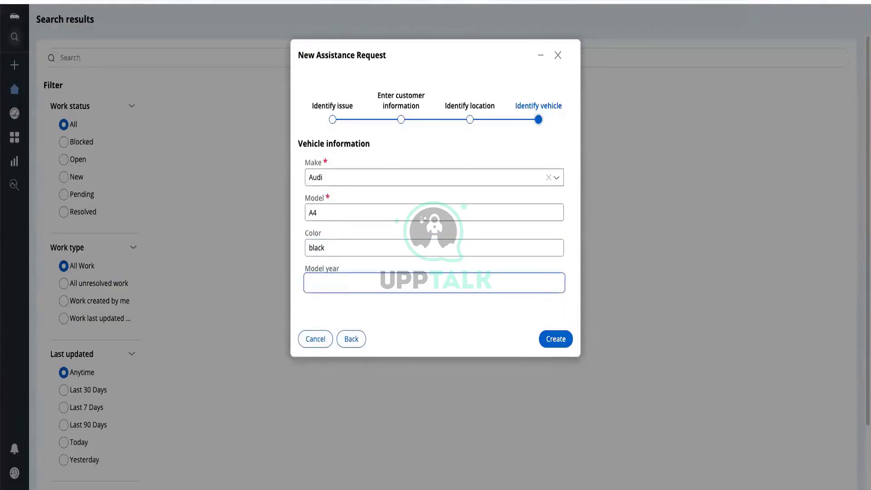
text(2023)
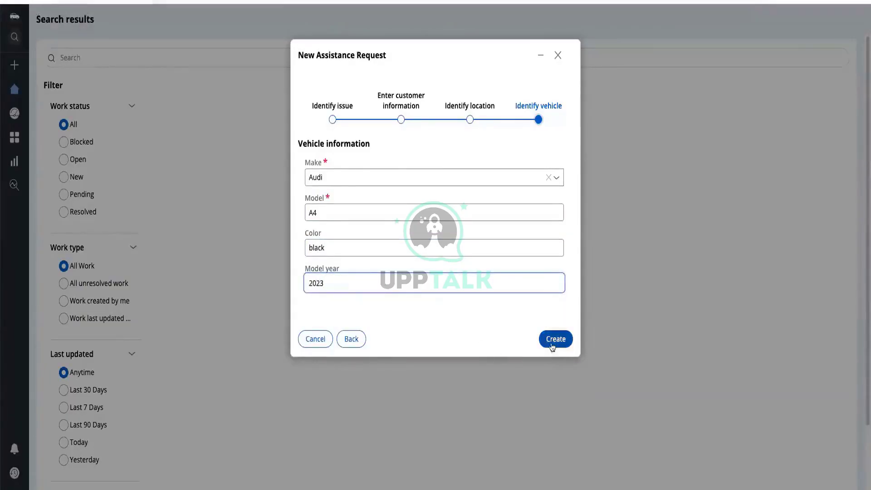
click(553, 343)
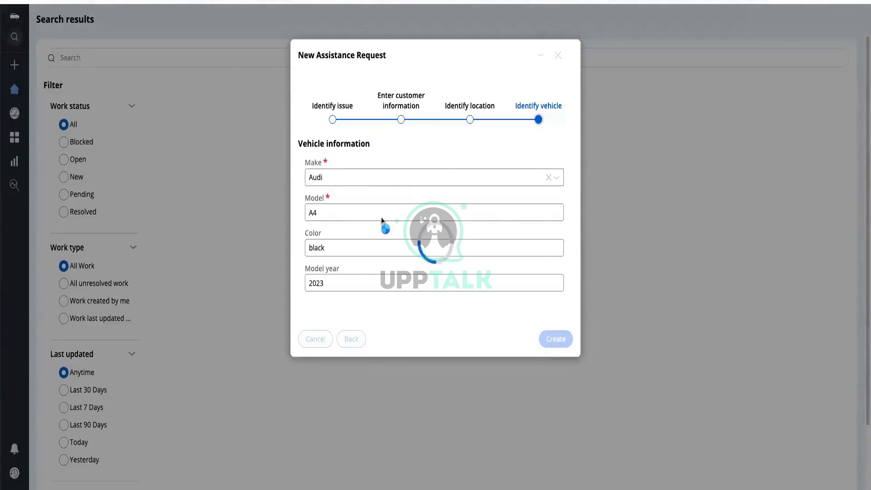
click(463, 179)
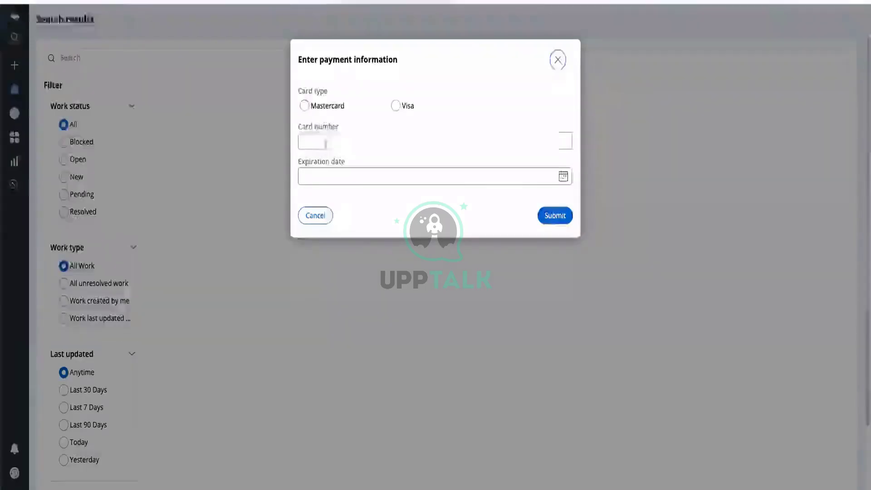
Enter the payment card number, correcting a stray character
click(303, 141)
text(g)
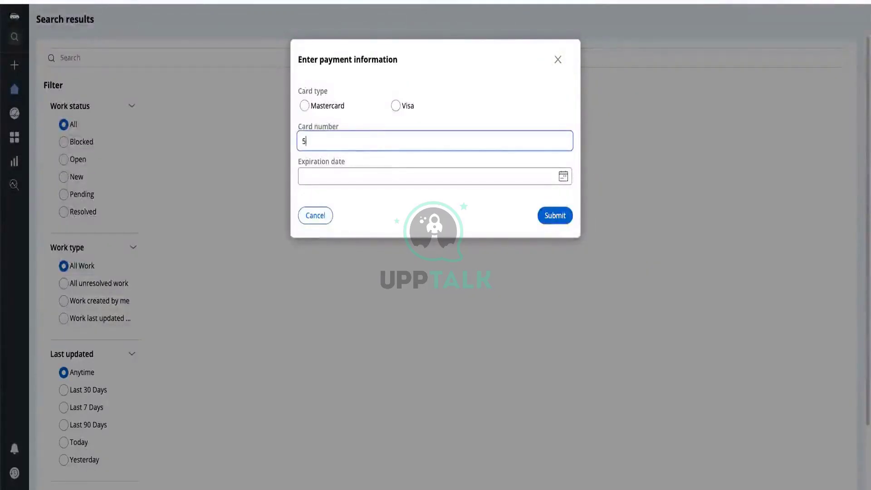
key(BackSpace)
text(5435345)
Set the card expiration date to 12/28/2023 and submit the payment details
click(562, 176)
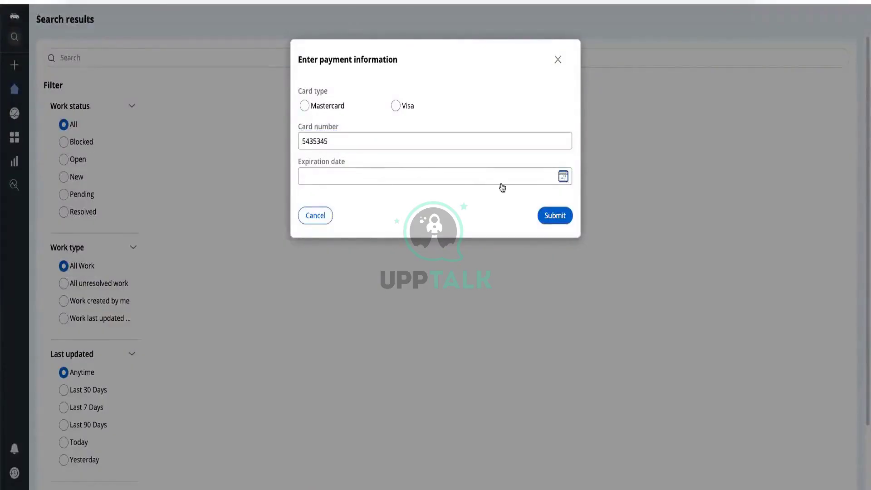
click(563, 178)
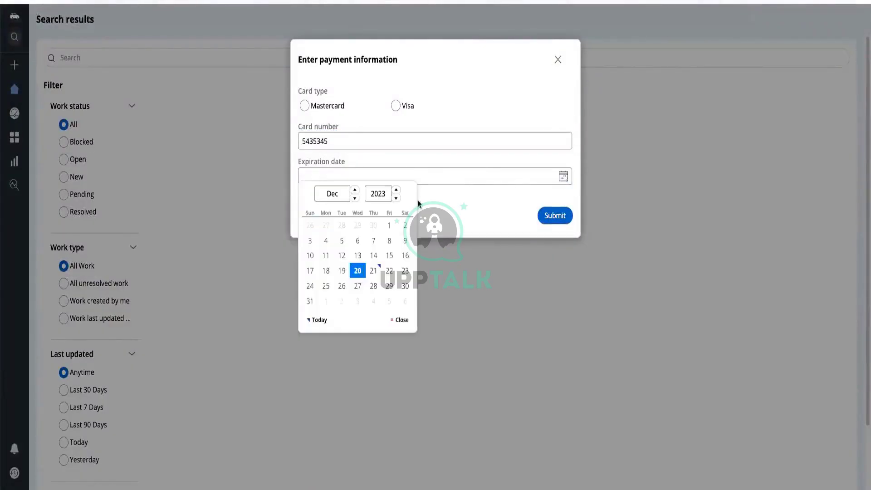
click(380, 271)
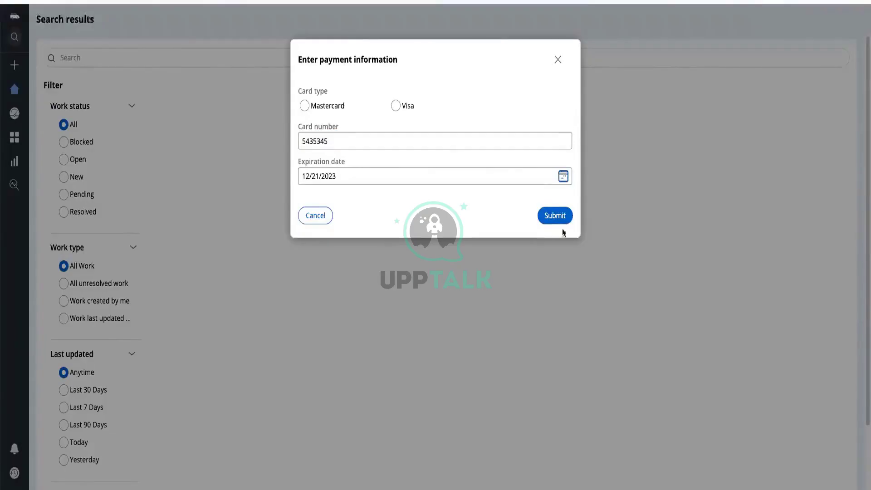
click(562, 178)
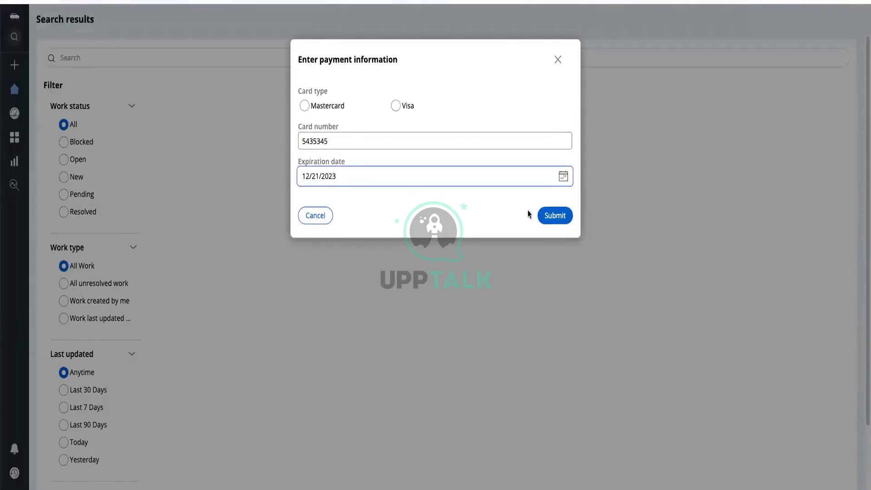
click(562, 176)
click(379, 287)
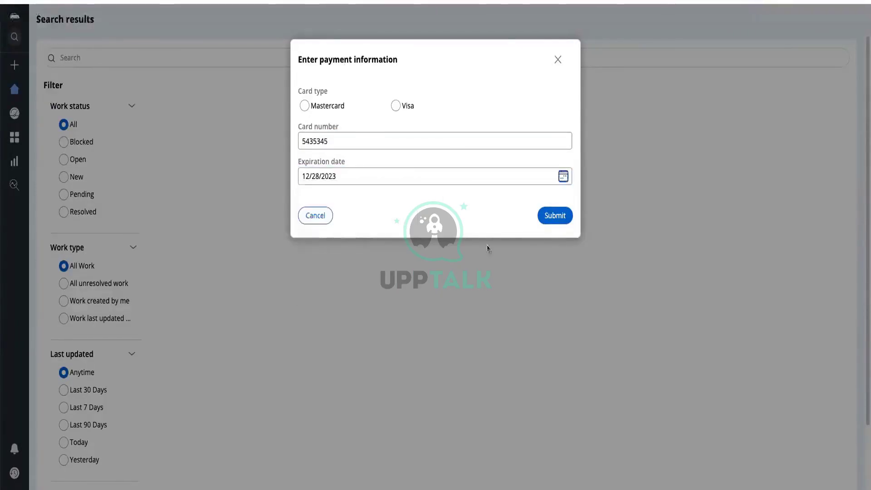
click(552, 215)
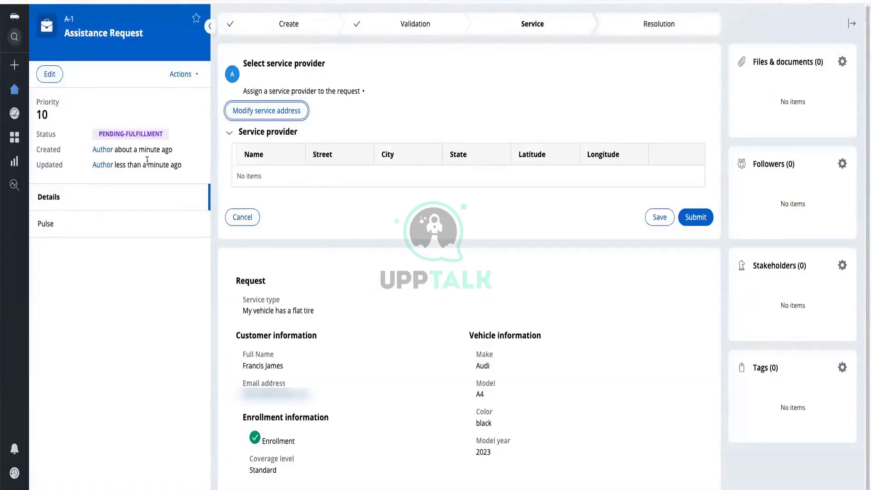
Leave the finished case A-1 page and return to the GoGoRoad home in Dev Studio
drag(242, 308, 365, 314)
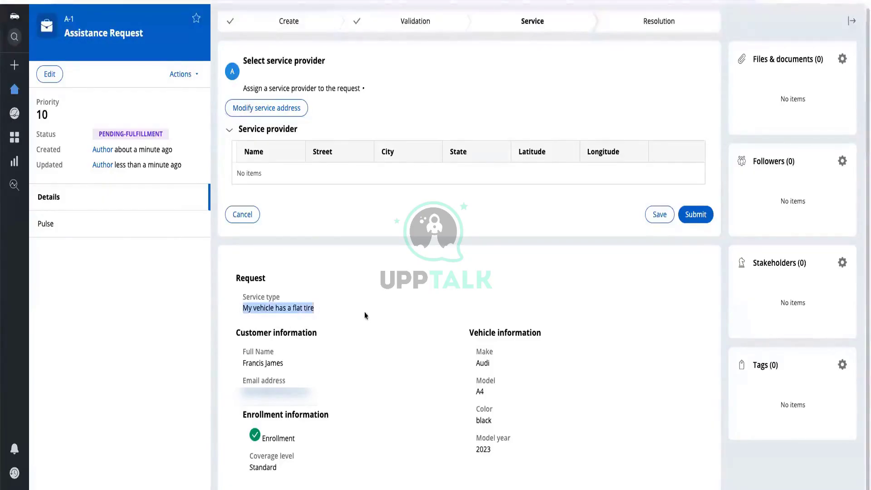
click(411, 420)
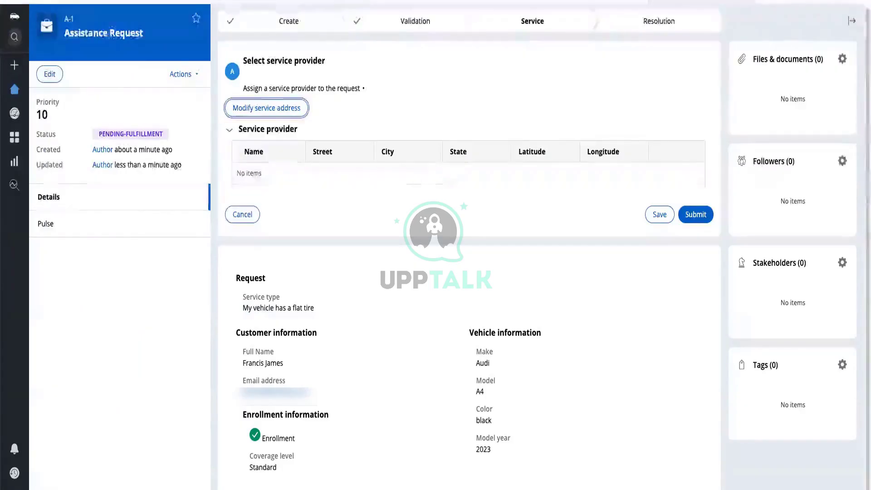
click(15, 89)
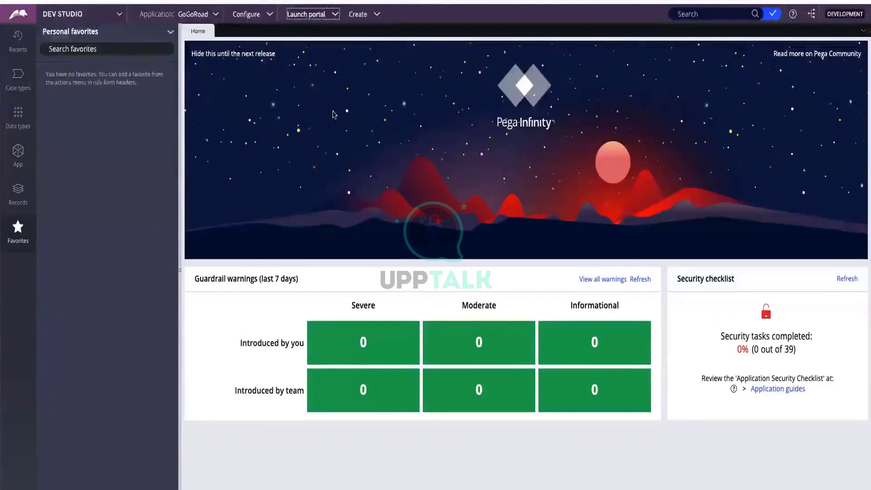
Browse the Application menu, then list the launchable portals: User Portal and Auditor
click(215, 18)
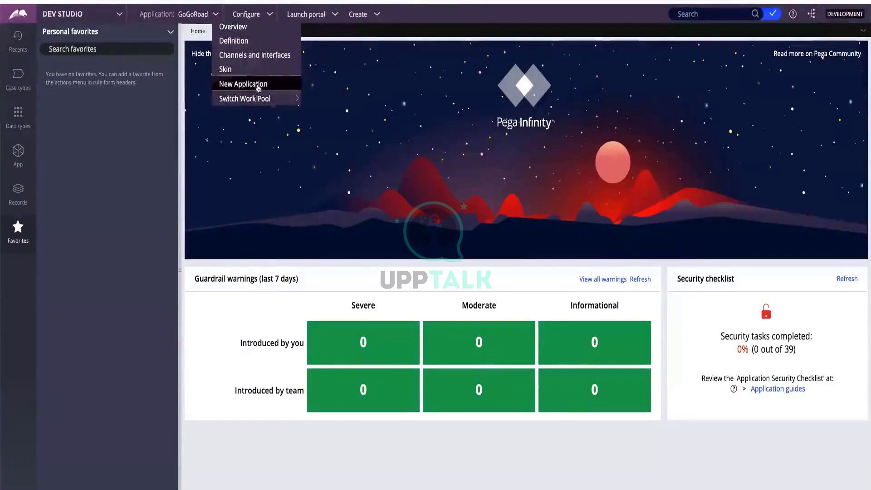
mouse_move(263, 99)
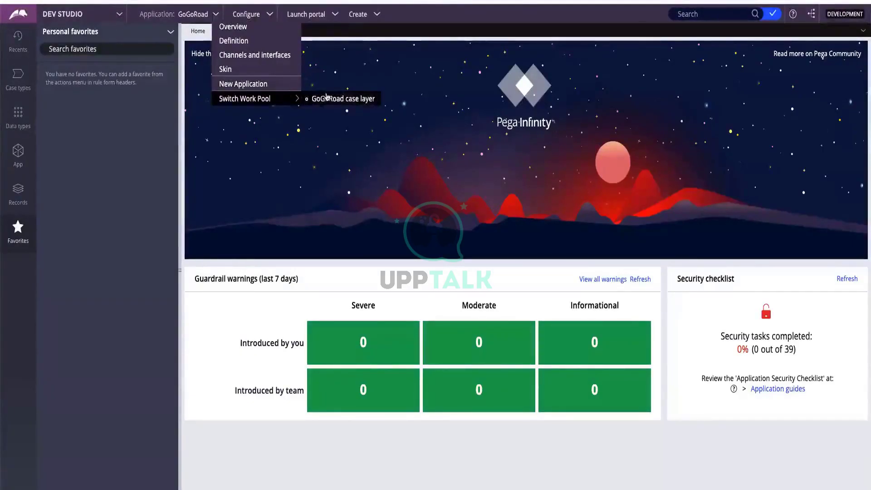
click(316, 18)
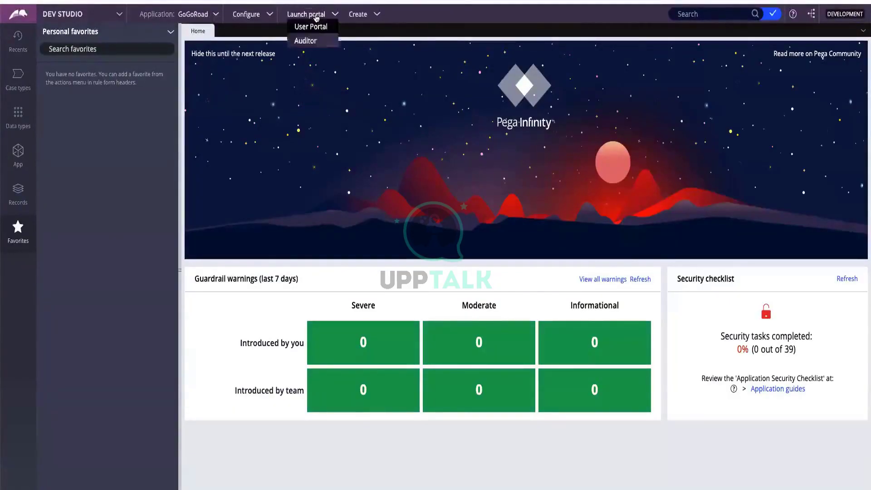
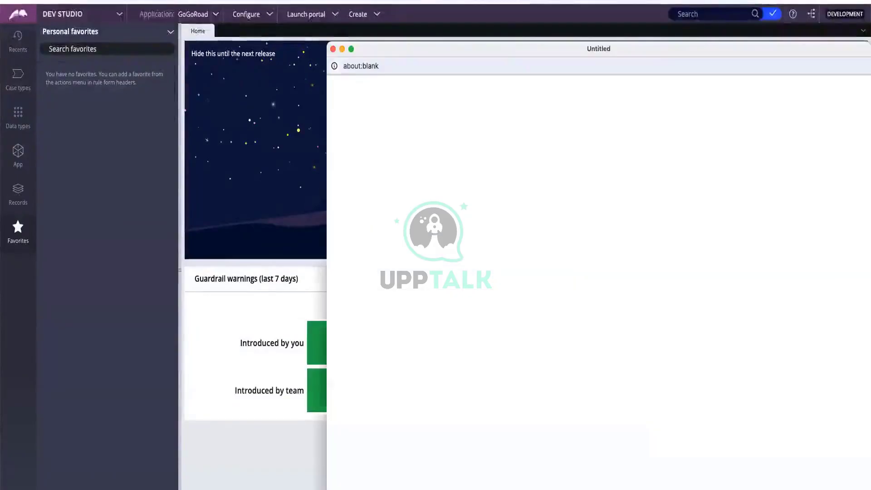
Look through the Clipboard Viewer's User Pages tree, then close the Clipboard Viewer
drag(662, 50, 515, 14)
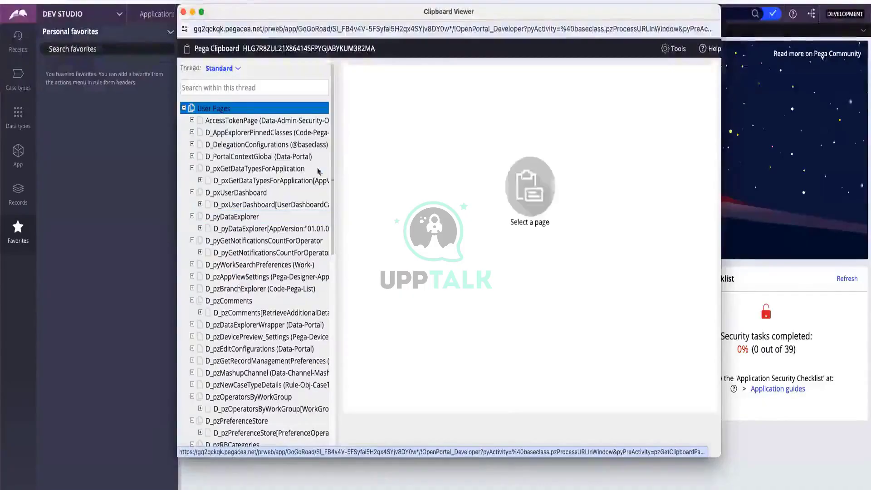
scroll(333, 332, down, 5)
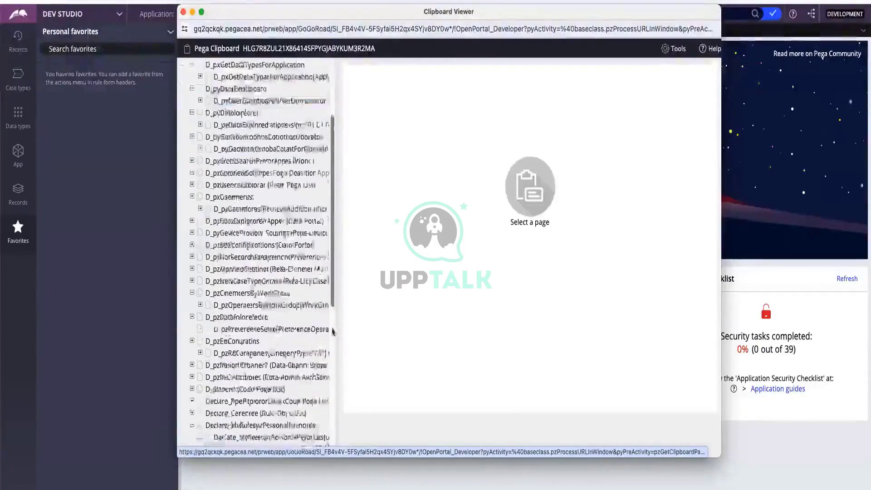
scroll(331, 325, down, 5)
scroll(330, 325, up, 15)
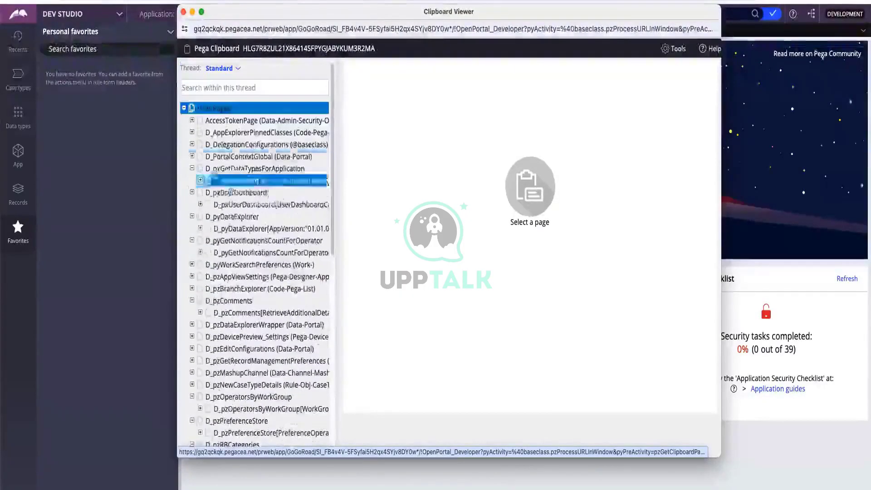
click(184, 13)
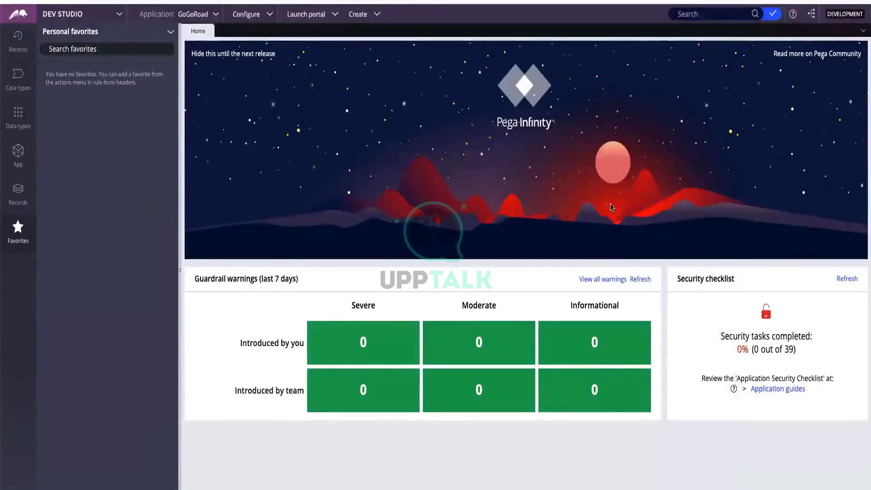
List the launchable portals, User Portal and Auditor, and dismiss the list without launching one
click(313, 16)
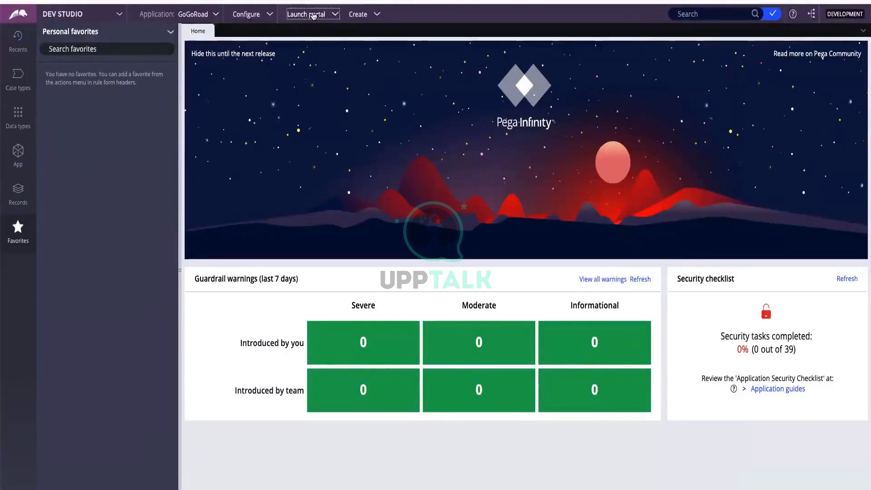
click(313, 16)
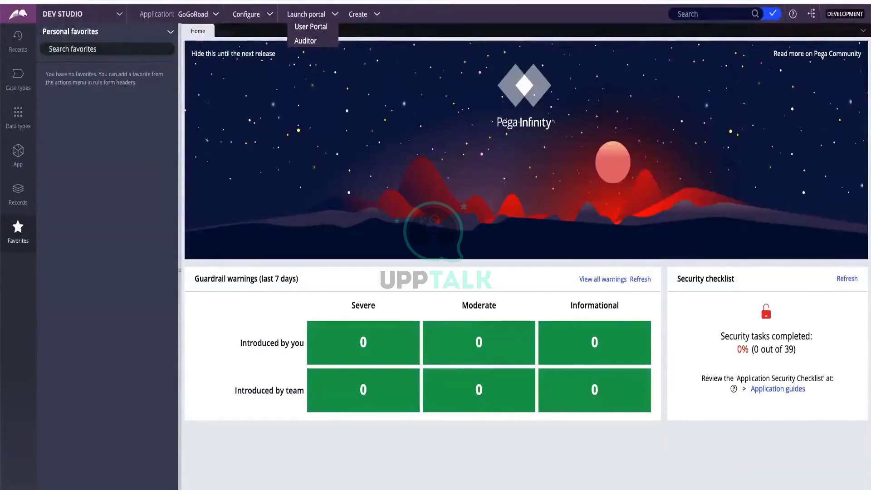
key(Escape)
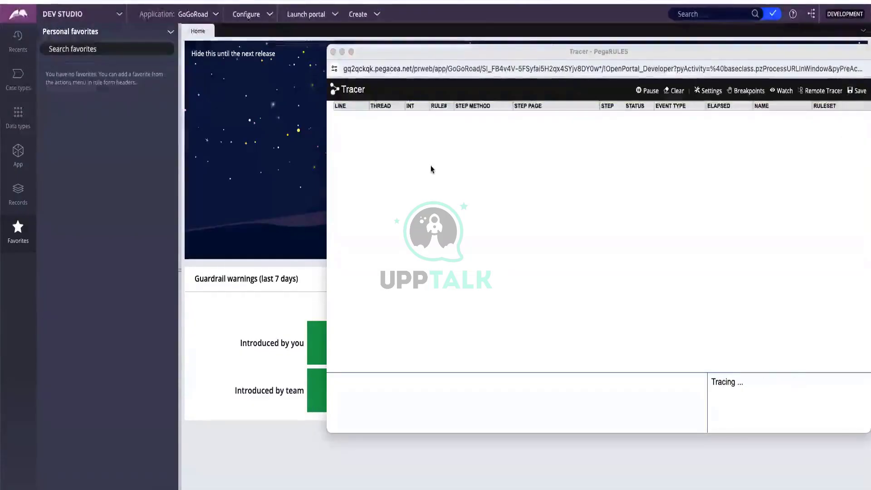
Open the GoGoRoad application profile Requirements page, which lists 0 requirements
drag(601, 53, 543, 69)
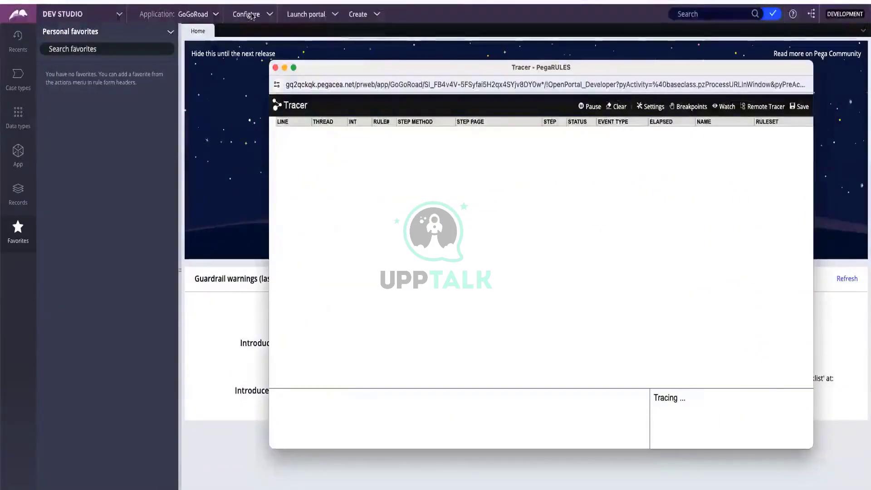
click(254, 14)
click(271, 14)
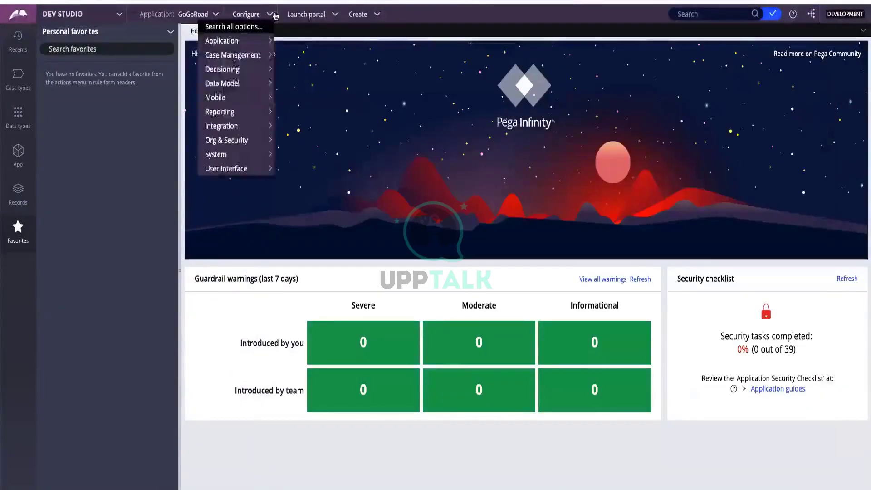
mouse_move(256, 42)
mouse_move(289, 41)
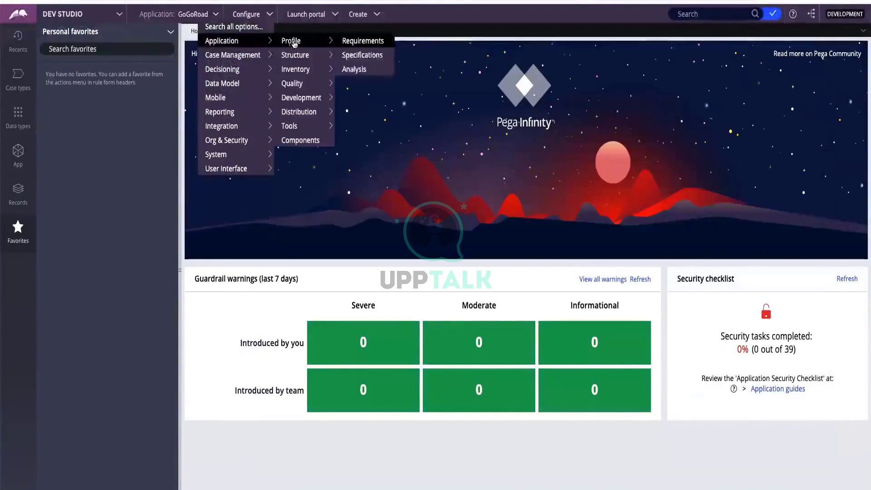
click(358, 42)
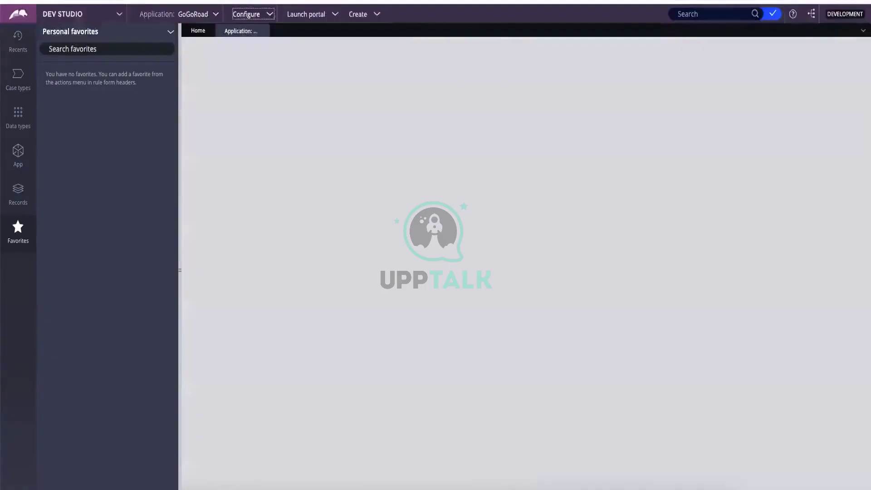
key(ctrl+Right)
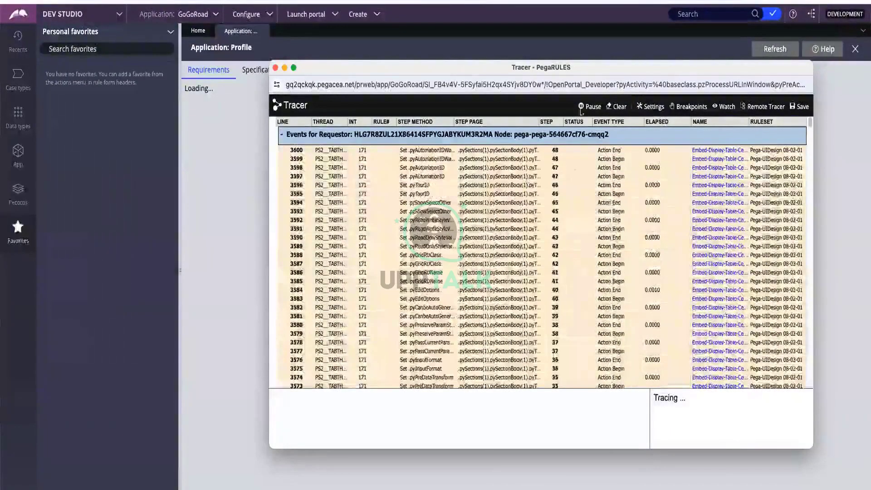
Pause the Tracer and close its window
click(582, 107)
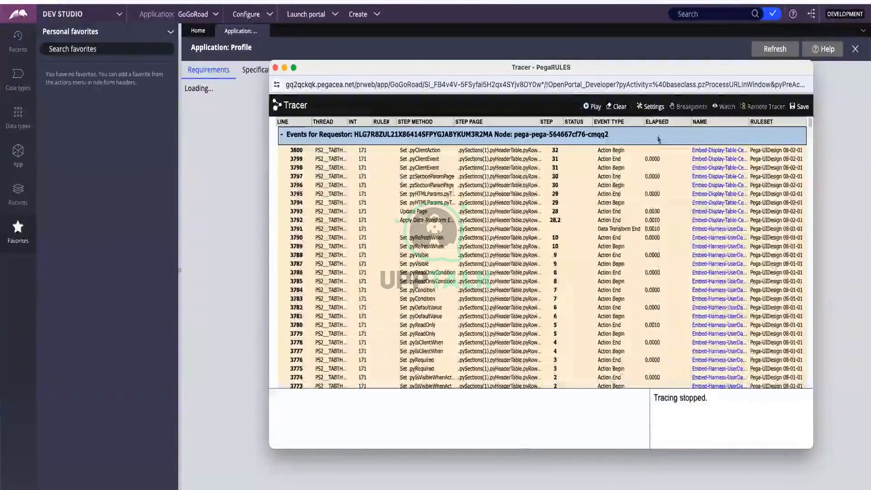
drag(445, 67, 398, 72)
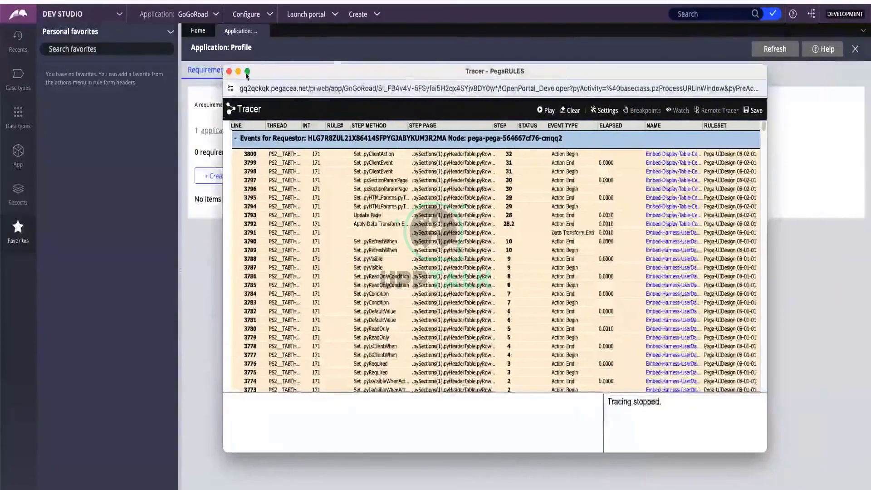
click(229, 71)
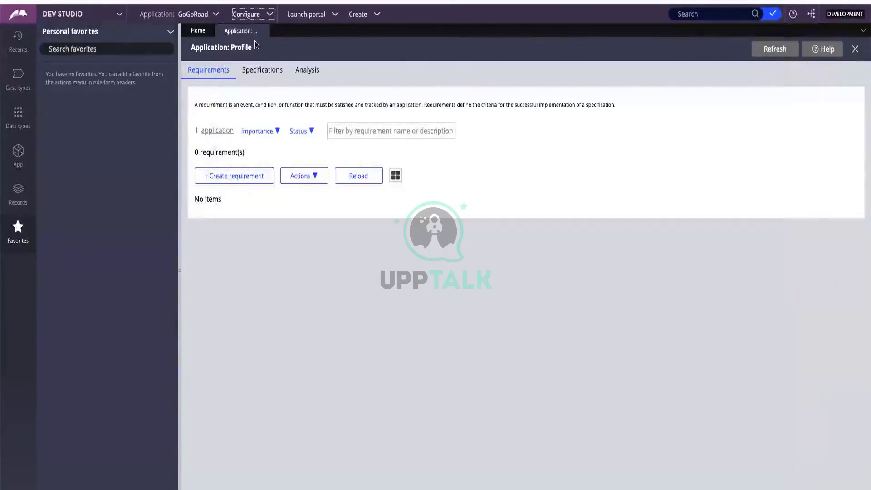
Close the Application: Profile tab and bring up the current operator's options
click(263, 31)
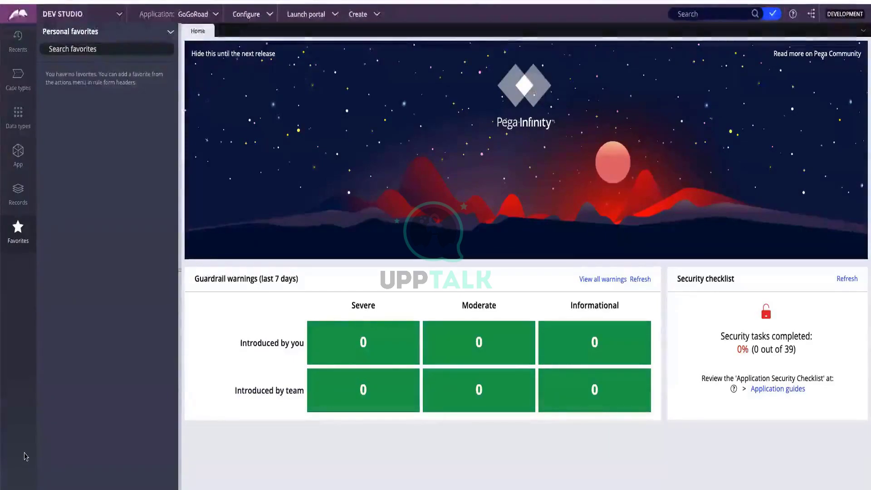
click(20, 489)
Review the author operator's Work and Security tabs, then open the GoGoRoad:Authors access group
click(23, 449)
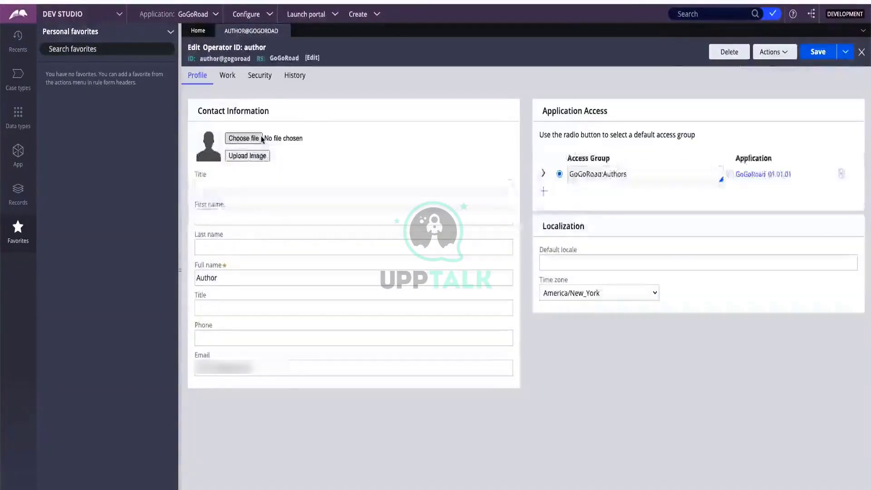
click(227, 75)
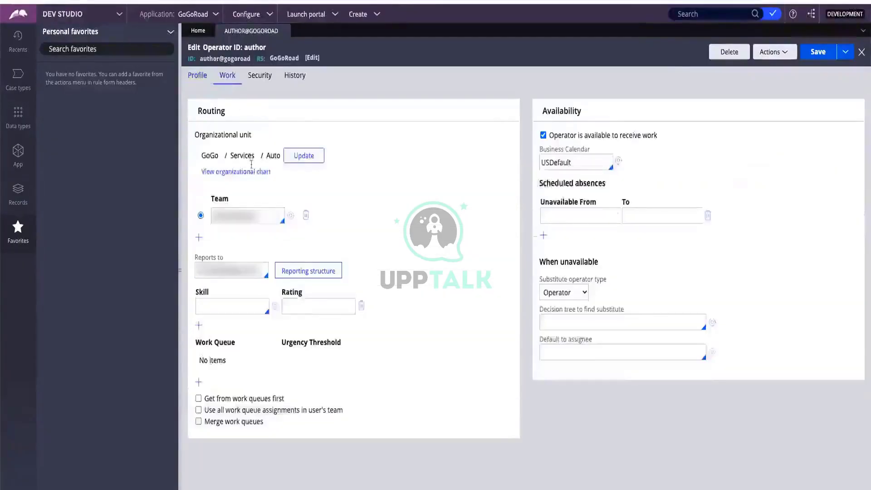
click(245, 76)
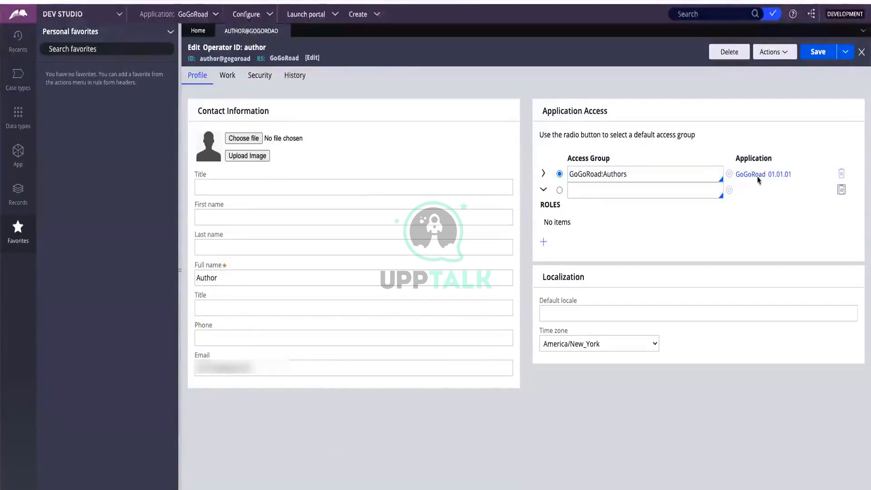
click(729, 174)
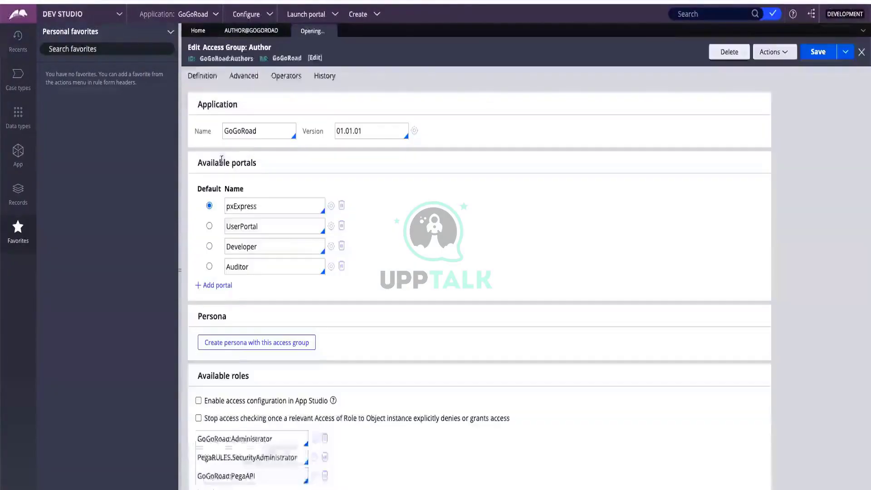
Add pxPredictionStudio as a new portal in the Author access group
click(222, 285)
key(Down)
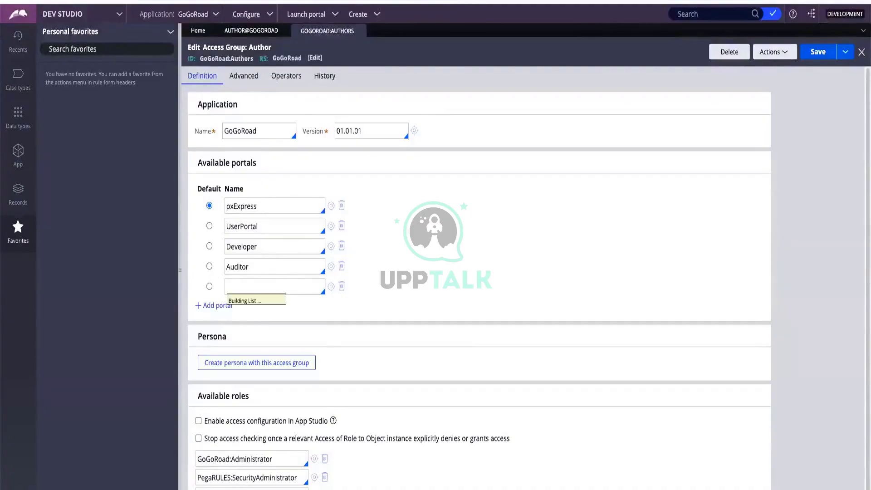
text(adm)
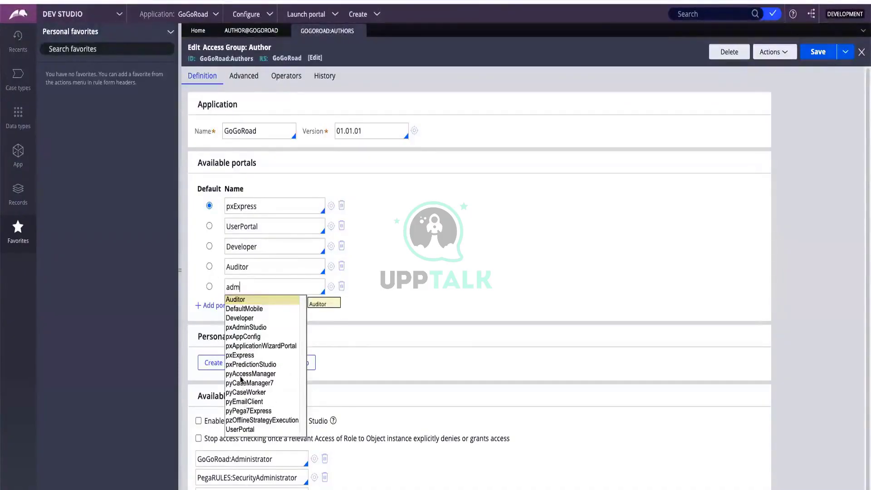
click(245, 364)
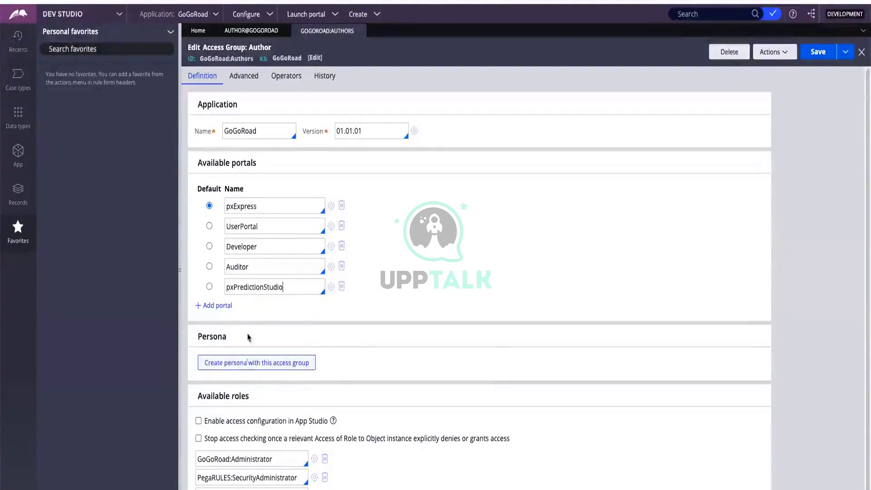
Add pxAdminStudio as the default portal, save the access group, and switch to Admin Studio
click(224, 308)
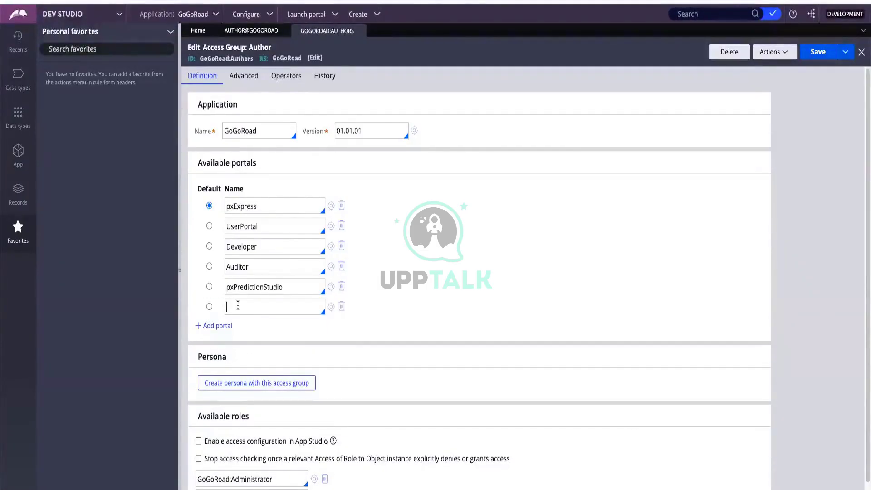
click(236, 307)
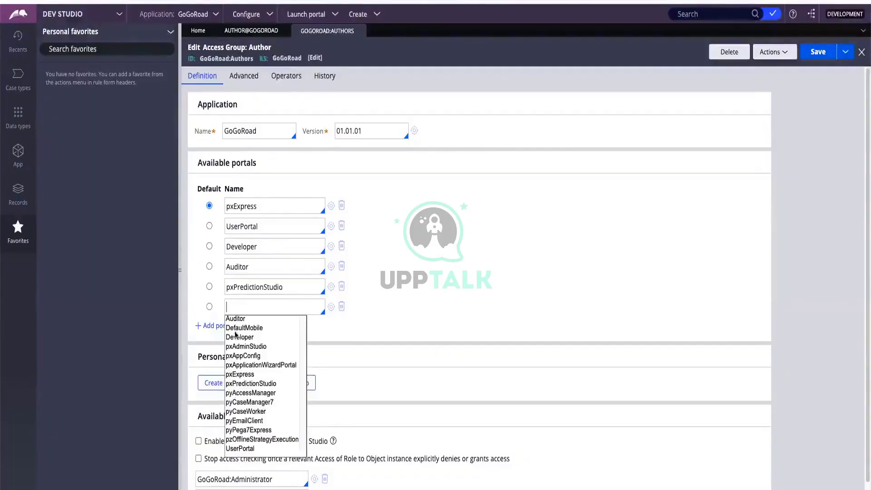
click(235, 347)
click(209, 306)
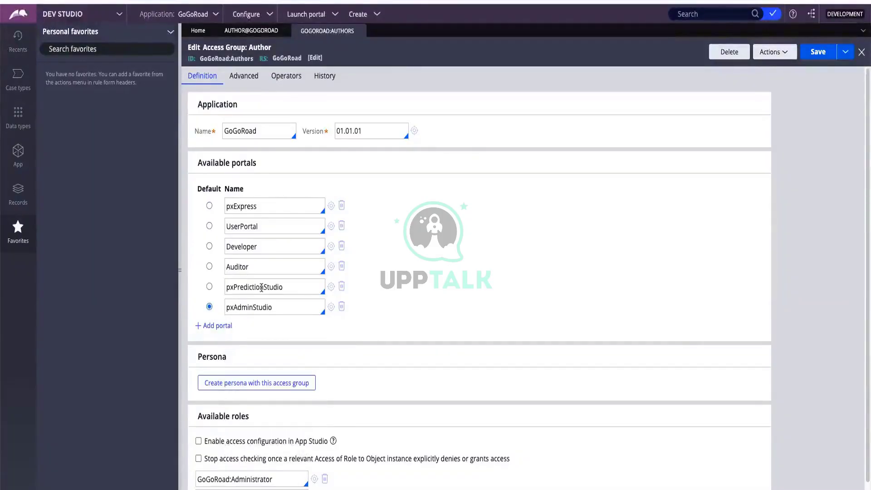
click(808, 49)
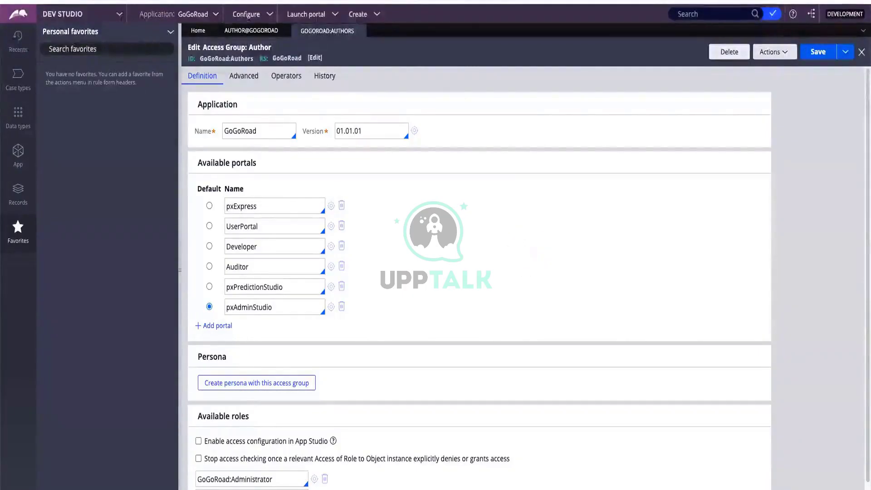
click(69, 16)
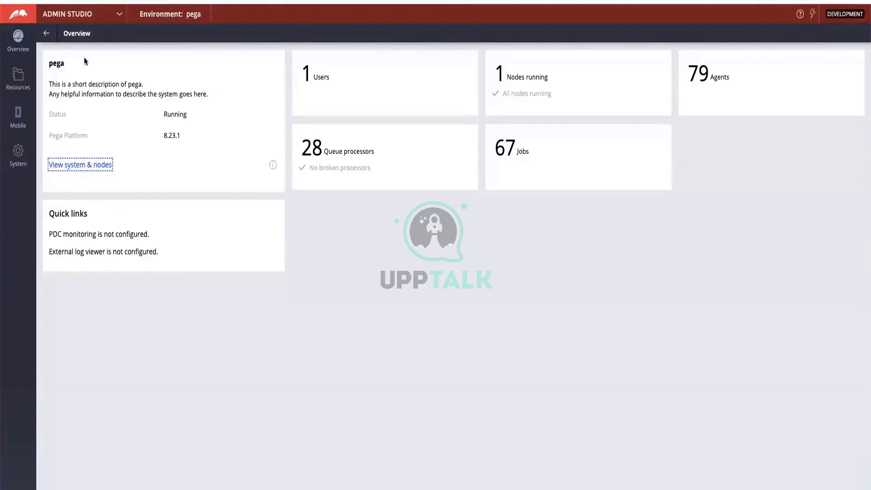
Review the Admin Studio Overview and Resources, then switch back to Dev Studio
click(17, 77)
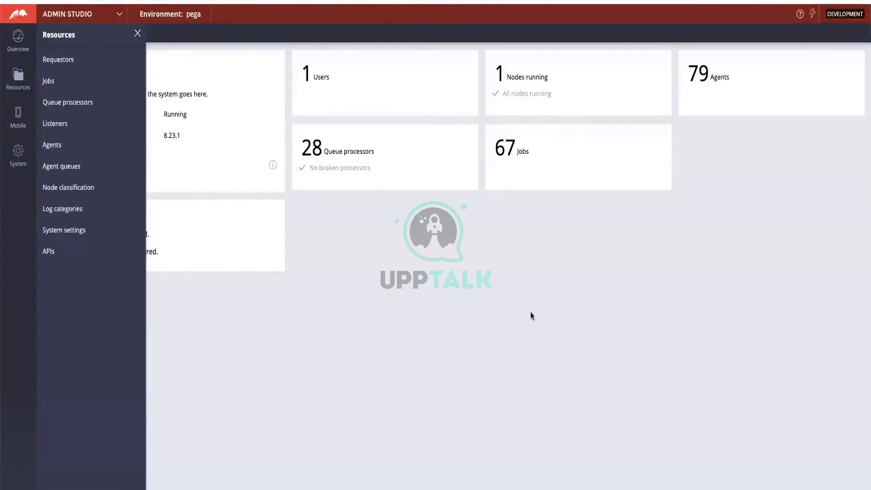
click(78, 16)
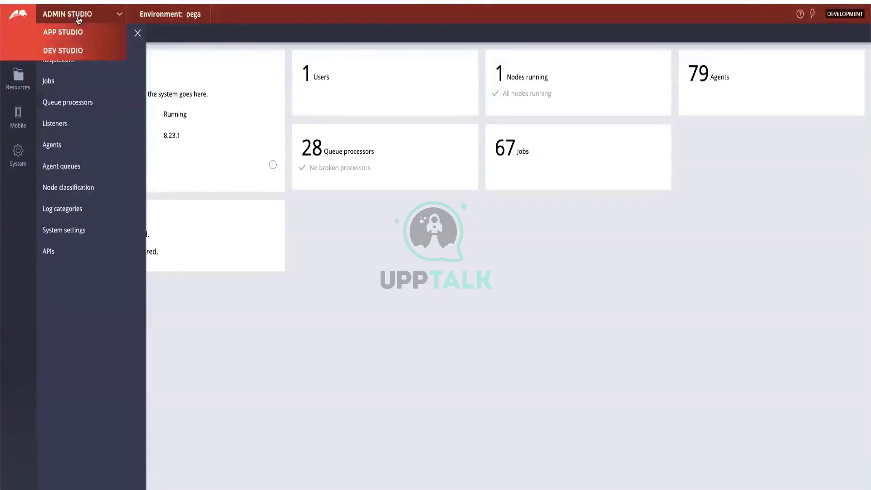
click(72, 56)
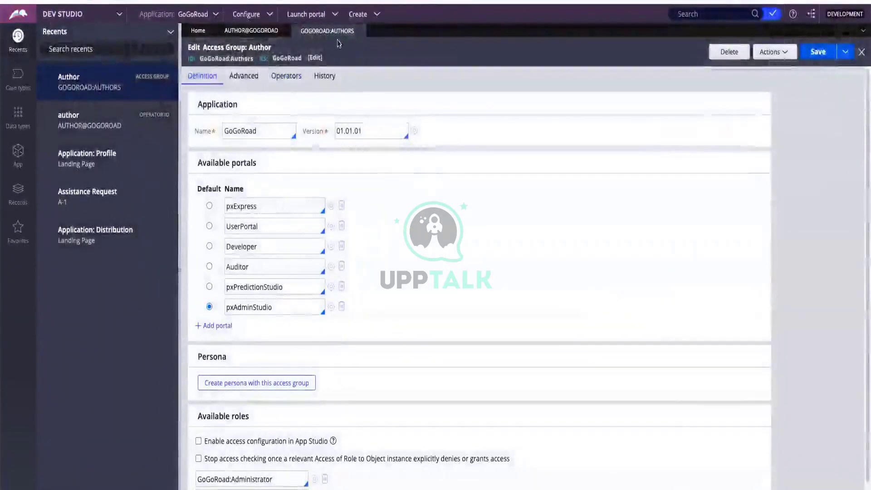
Close the GoGoRoad:Authors and author operator records and show the Records explorer categories
click(360, 31)
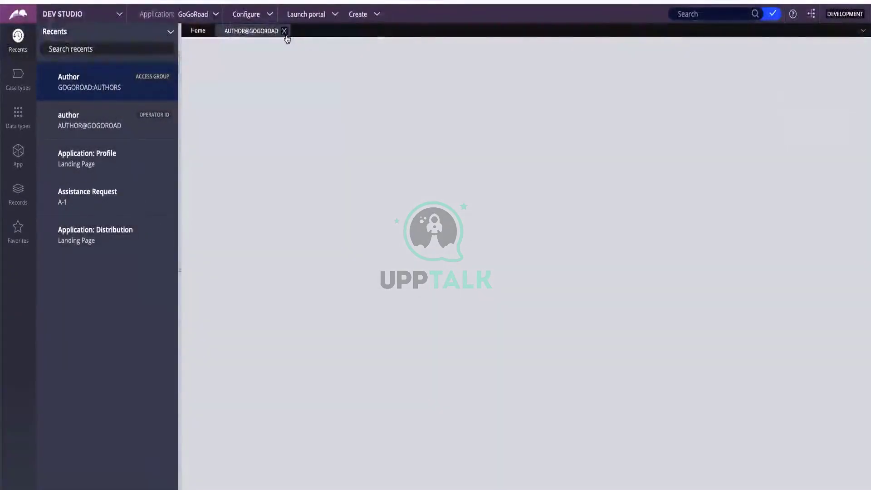
click(284, 31)
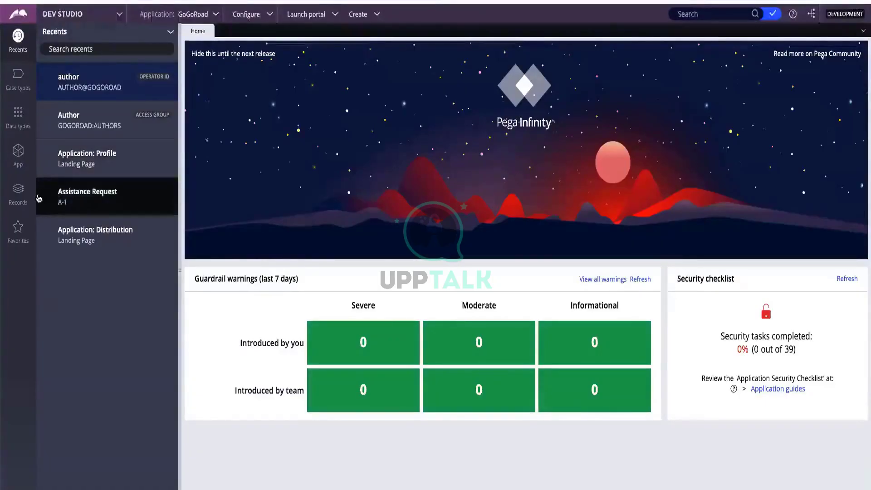
click(25, 198)
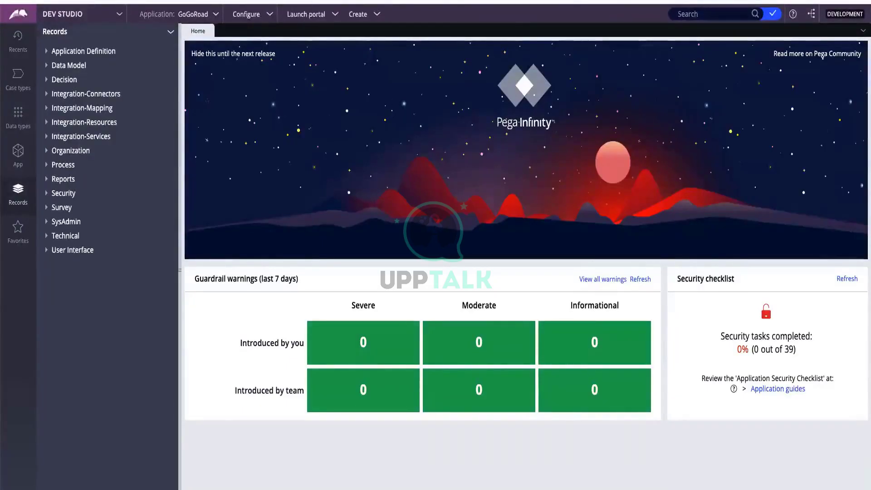
Expand SysAdmin and list Database records: PEGADATAREPORTING, CUSTOMERDATA, PEGARULES, PEGADATA
click(48, 223)
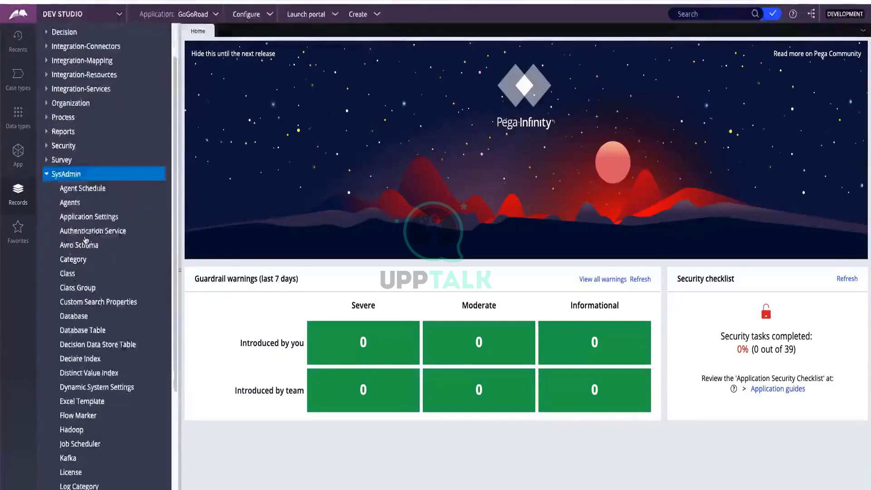
click(78, 317)
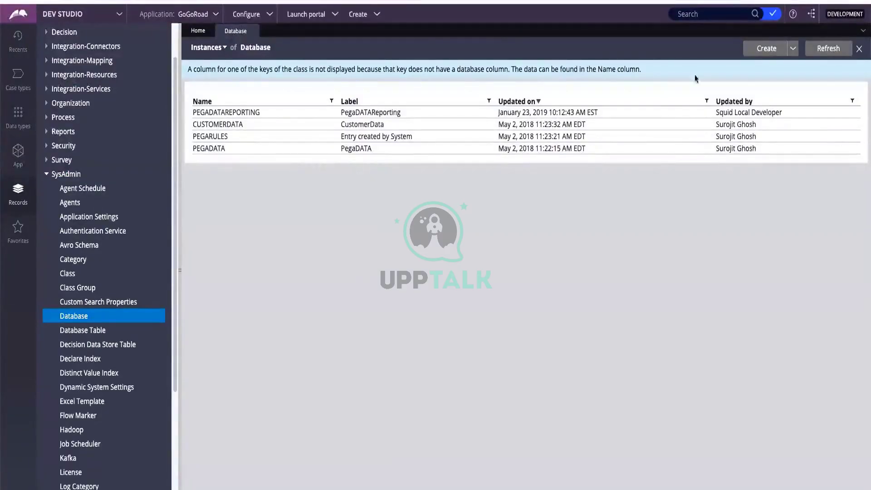
Start and discard a new Database record, close the Database list, and collapse SysAdmin
click(766, 49)
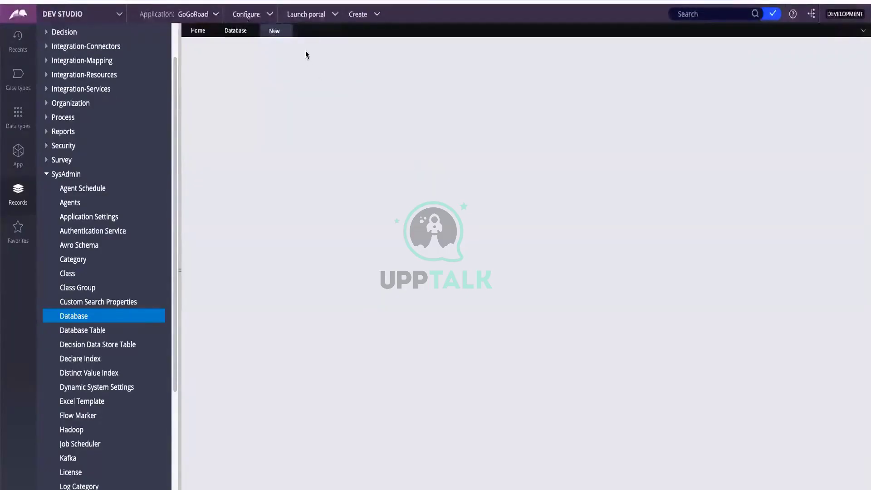
click(286, 31)
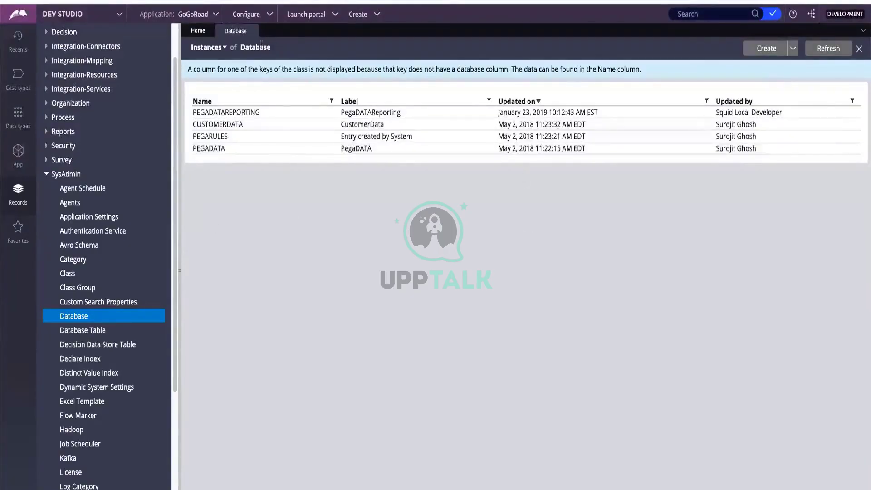
click(253, 31)
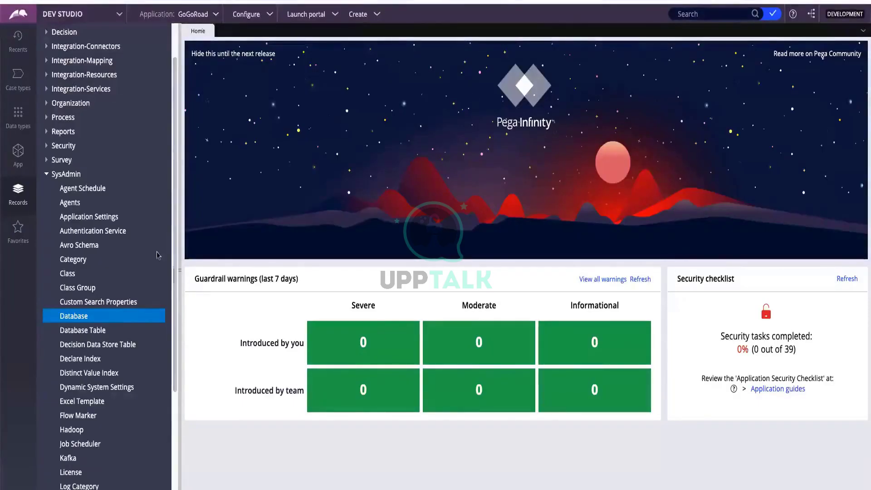
click(47, 175)
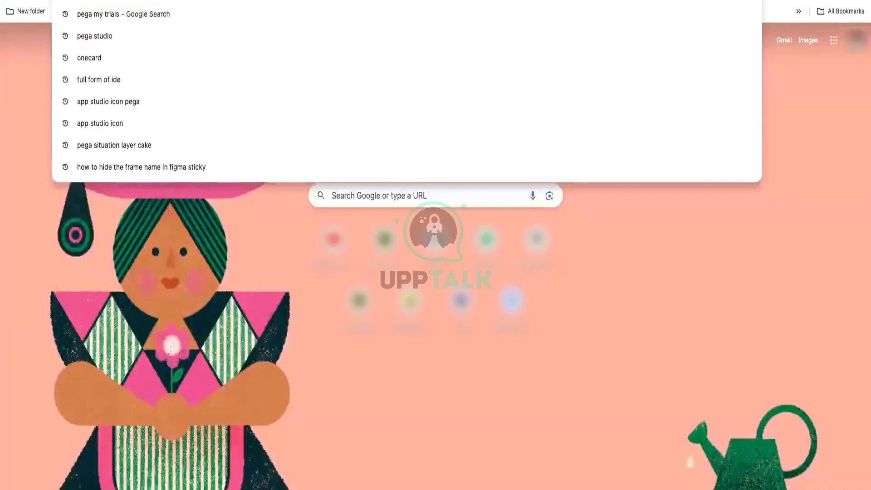
Start typing 'senior system' into the new tab's address bar
text(senior system)
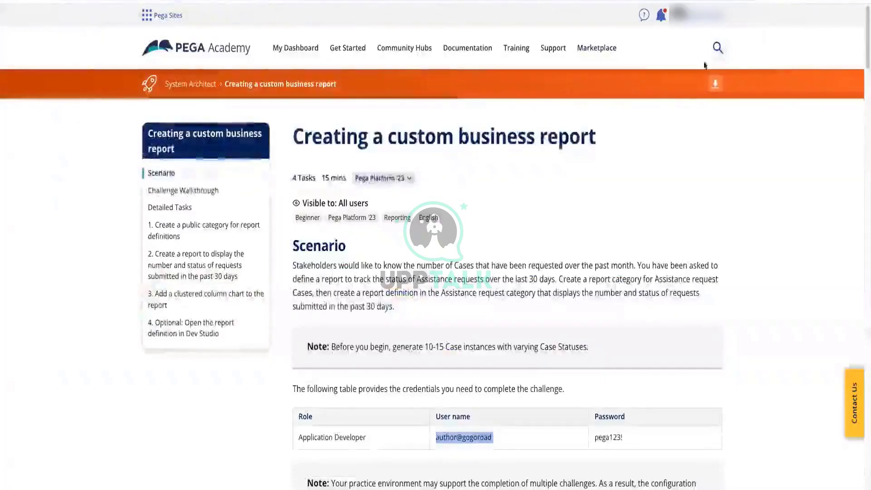
Search Pega Academy for 'senior system architect' using the site-wide search suggestion
click(717, 48)
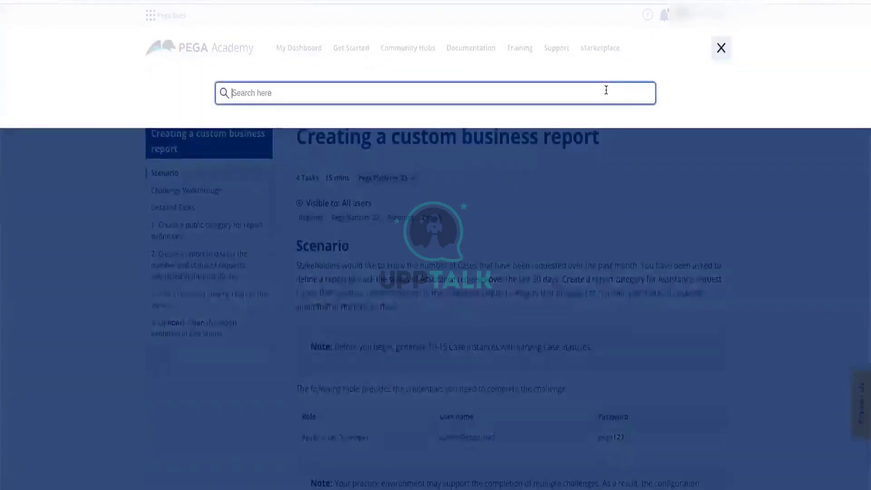
text(senior )
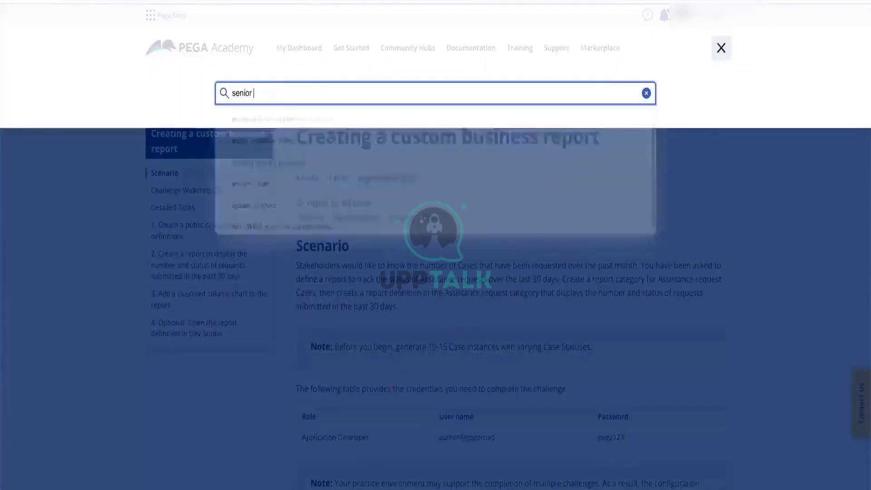
text(system architect)
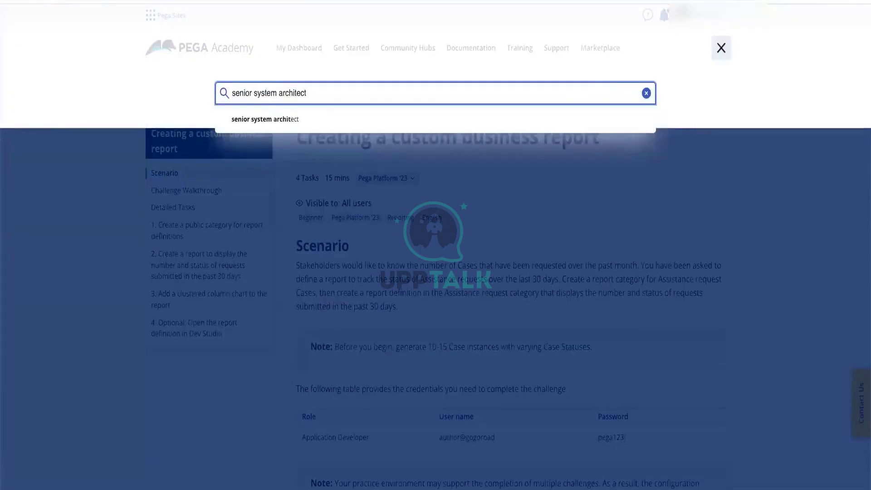
click(491, 117)
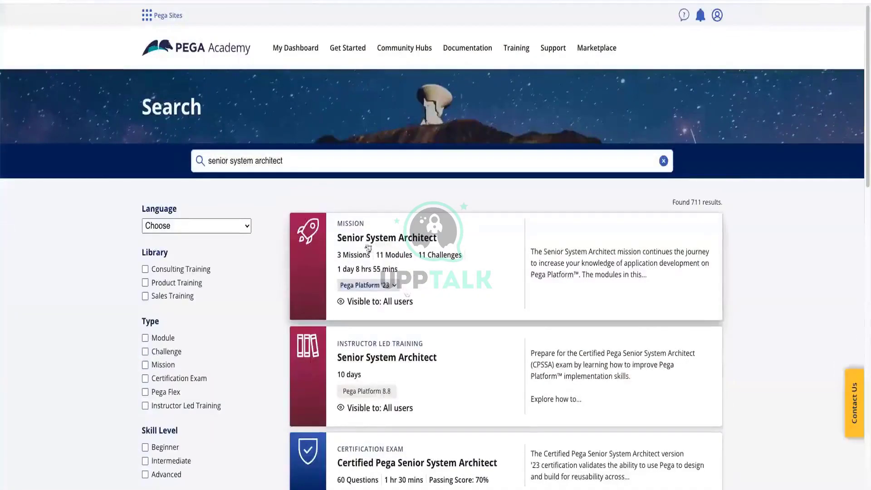
Open the Senior System Architect mission and scroll through its contents
click(374, 244)
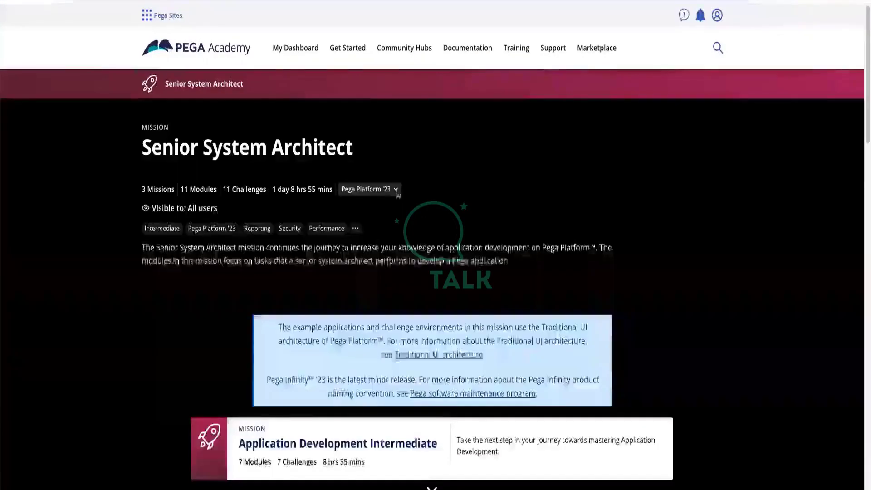
scroll(395, 198, down, 2)
scroll(394, 198, down, 3)
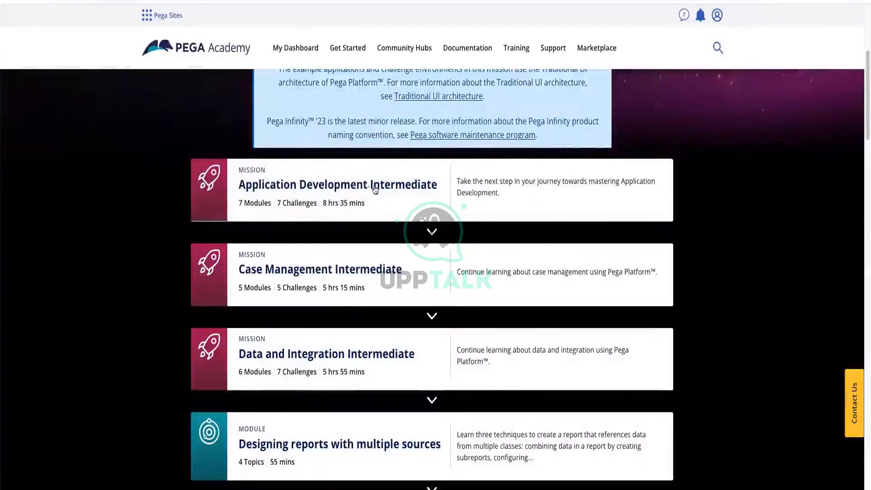
scroll(374, 190, down, 1)
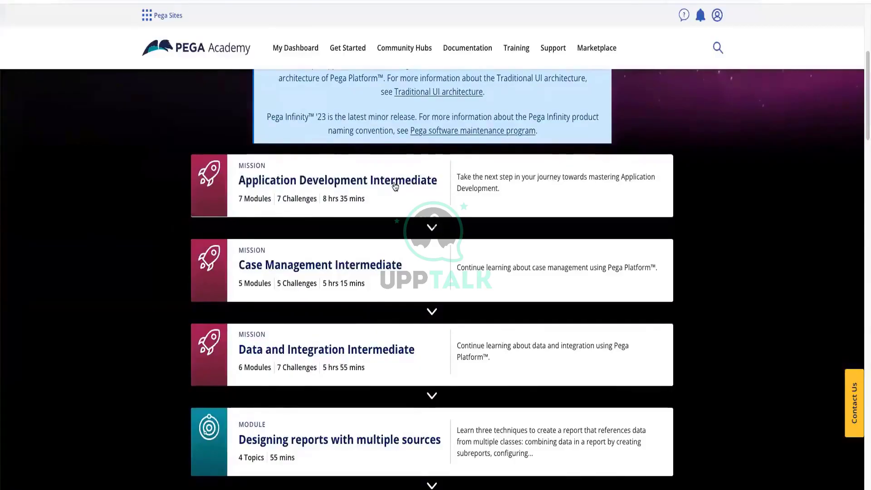
Browse the Application Development Intermediate mission, then open the Data and Integration Intermediate mission
click(395, 187)
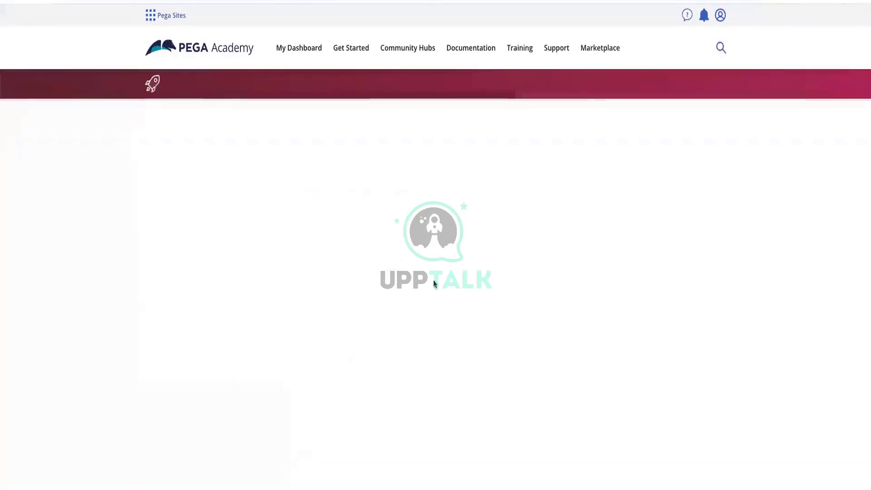
scroll(469, 243, down, 2)
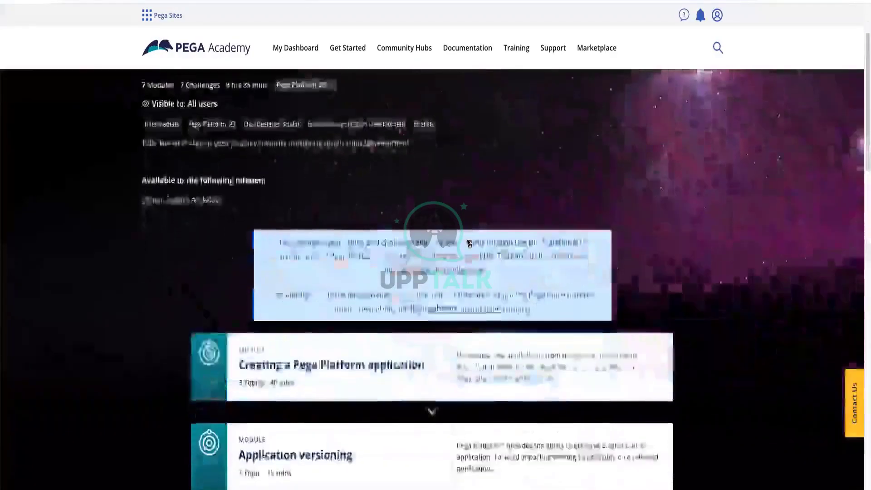
scroll(469, 243, down, 5)
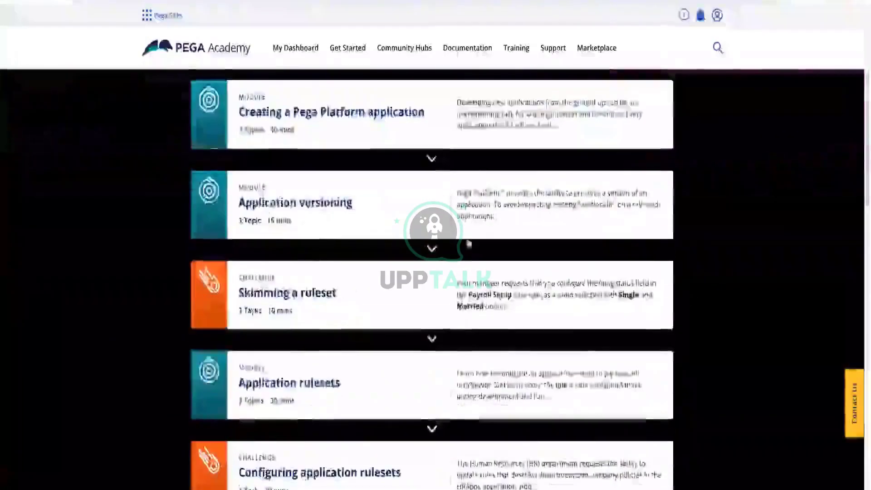
scroll(469, 244, down, 9)
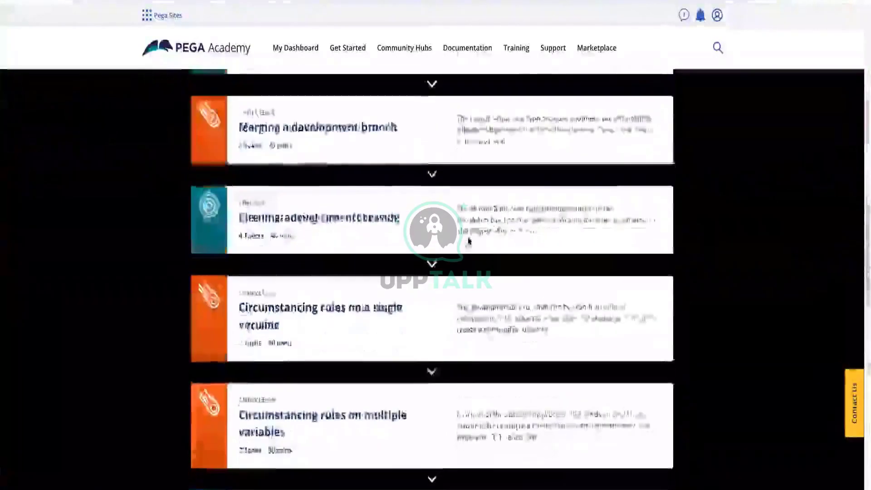
scroll(469, 243, down, 9)
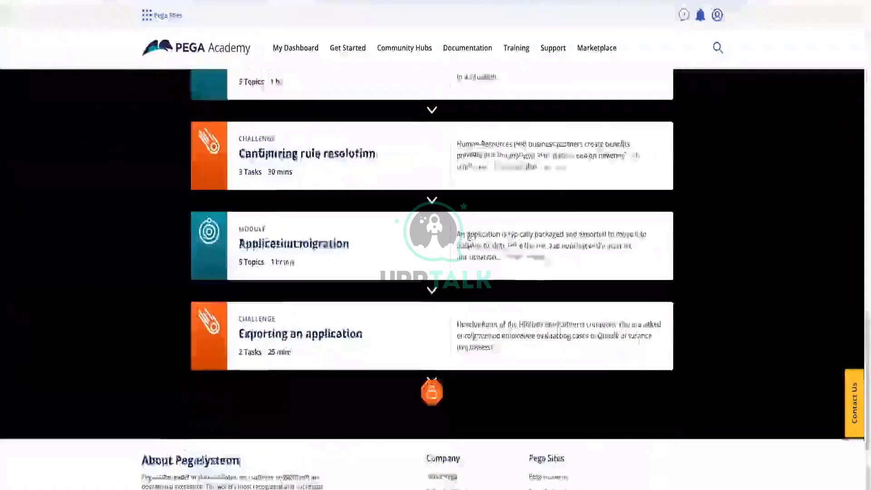
scroll(457, 137, up, 10)
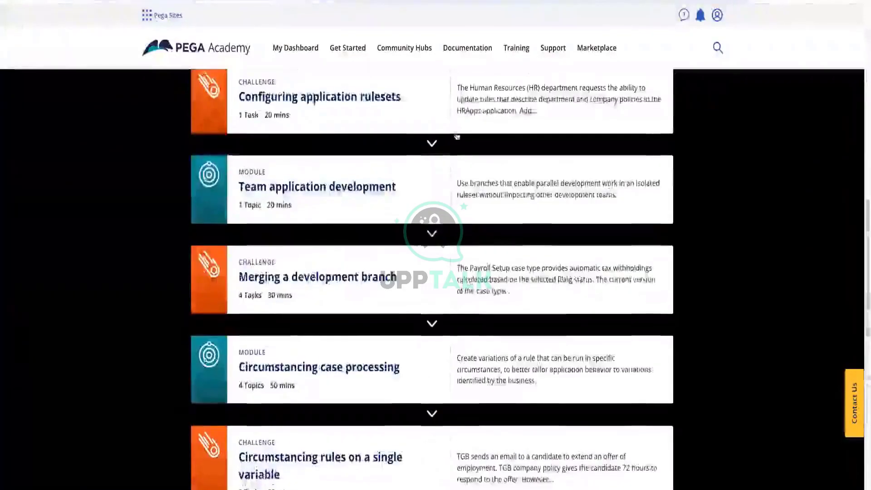
scroll(457, 137, down, 12)
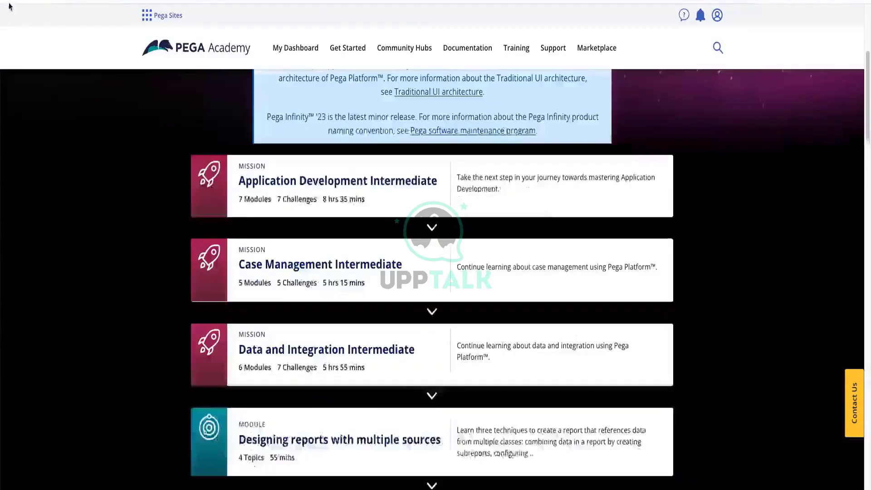
scroll(331, 254, down, 3)
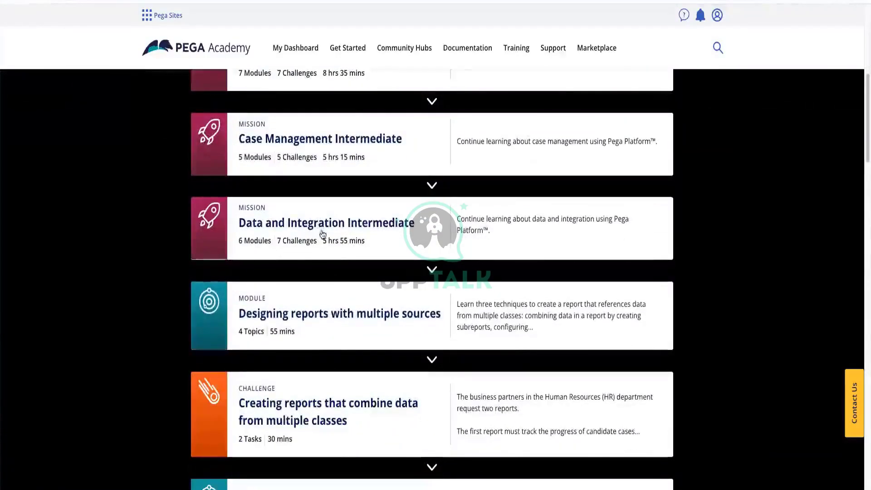
click(354, 235)
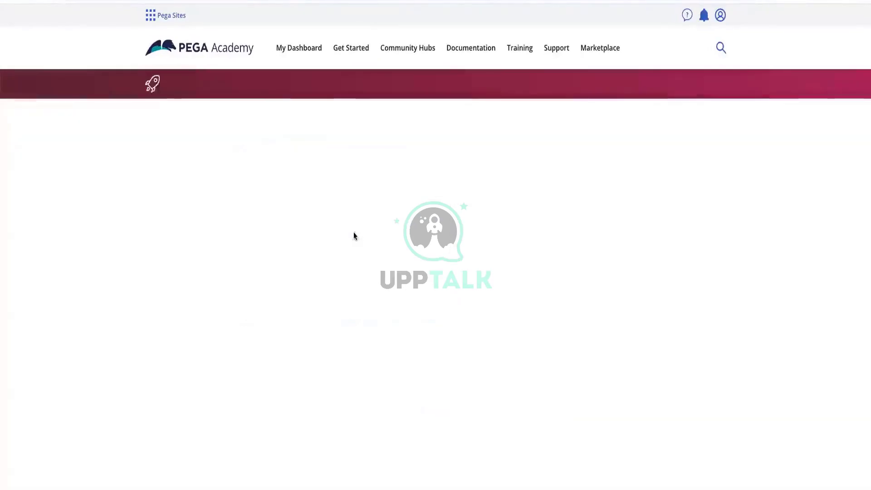
Review the Data and Integration Intermediate mission to its Pega API challenge, then expand SysAdmin in Dev Studio
scroll(357, 234, down, 3)
scroll(357, 233, down, 8)
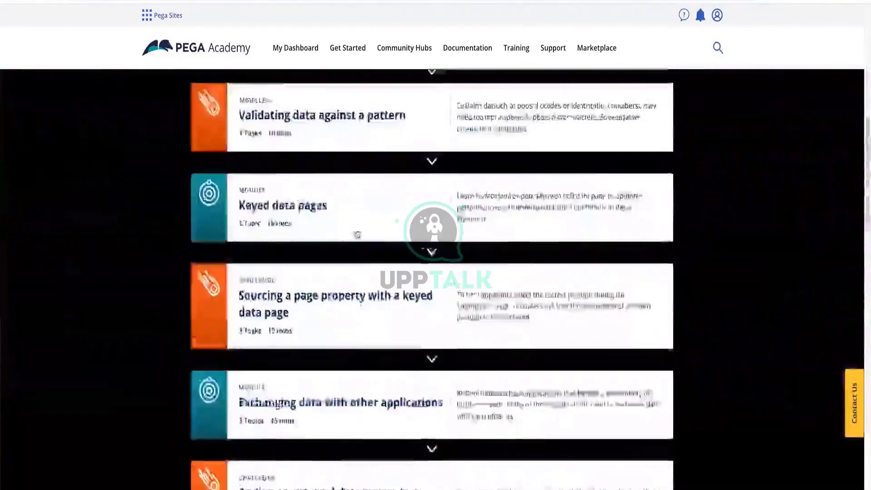
scroll(357, 233, down, 7)
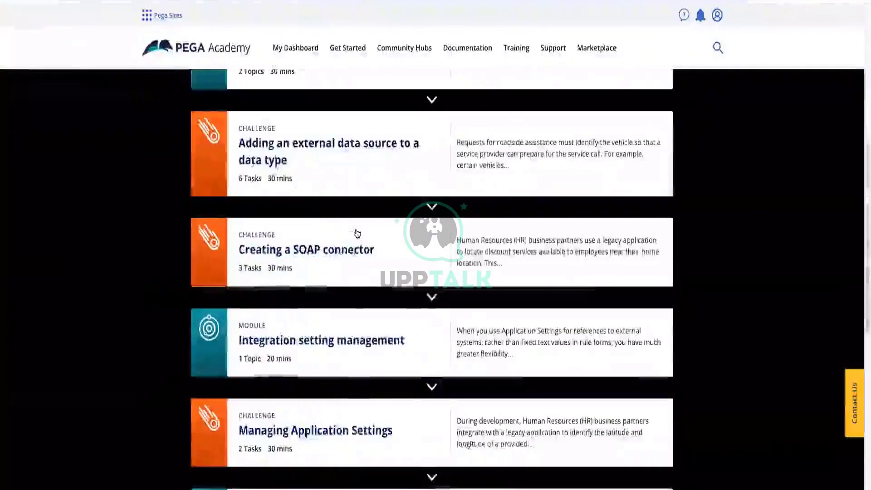
scroll(357, 233, down, 3)
scroll(357, 233, down, 7)
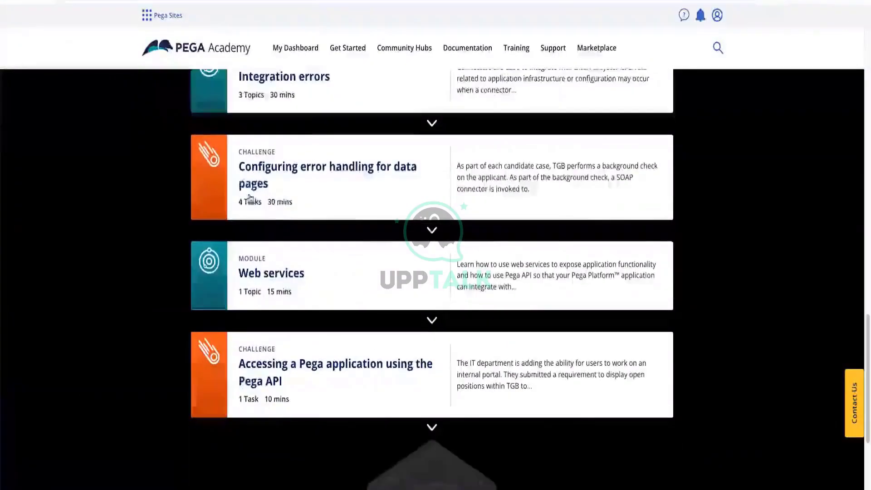
scroll(297, 280, up, 9)
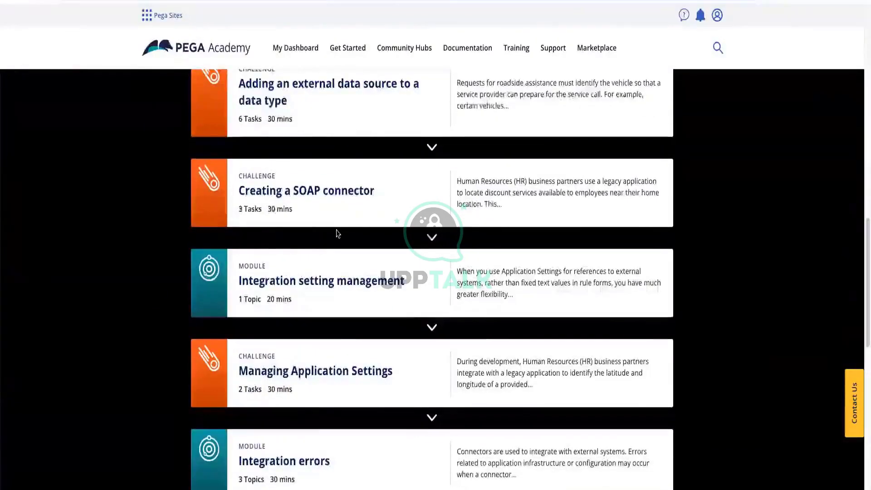
scroll(337, 233, up, 15)
scroll(337, 233, down, 11)
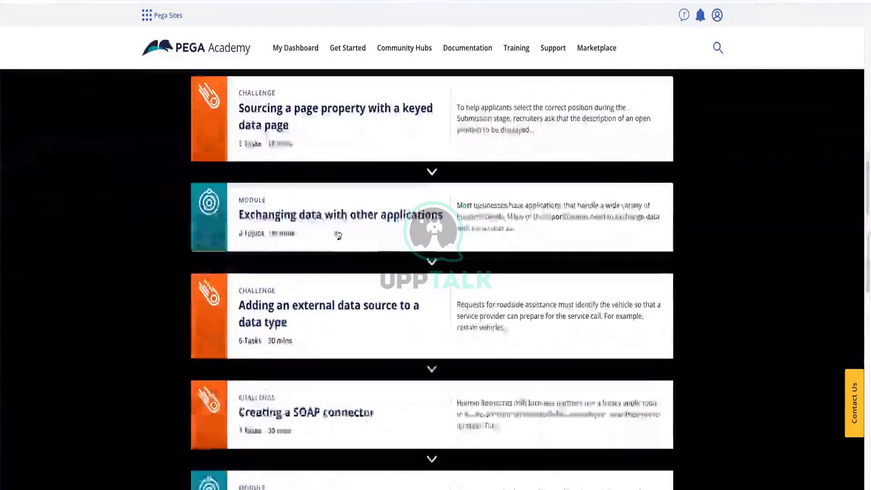
scroll(338, 234, down, 4)
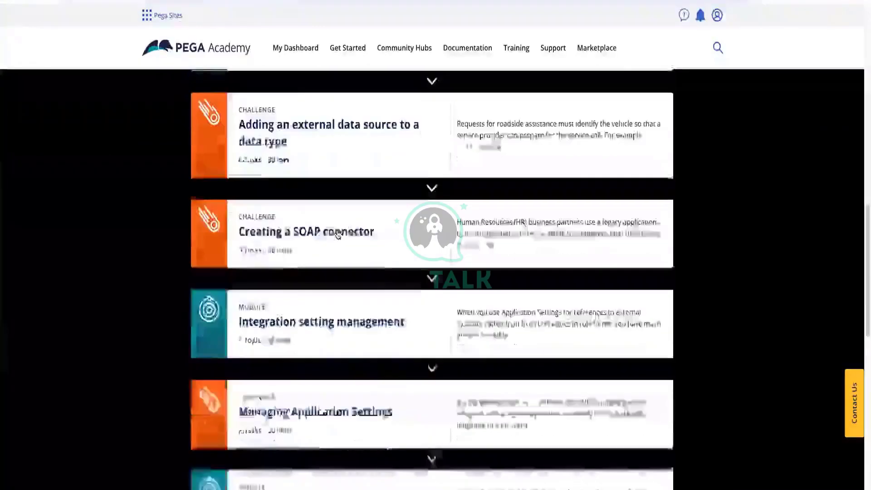
scroll(338, 234, down, 6)
scroll(336, 245, down, 4)
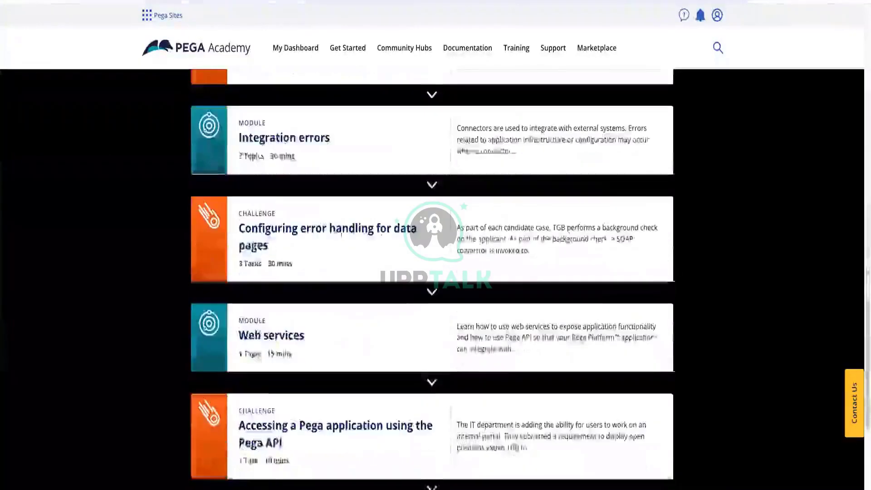
scroll(341, 234, down, 3)
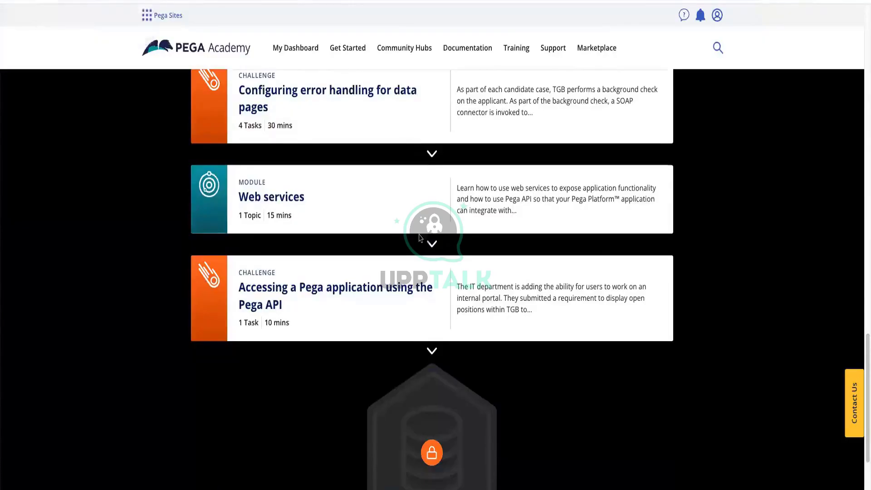
scroll(421, 239, up, 2)
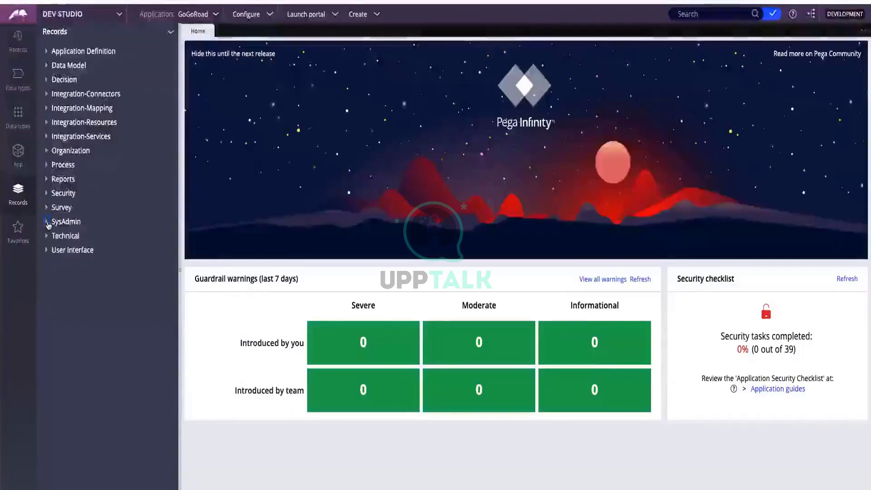
click(46, 222)
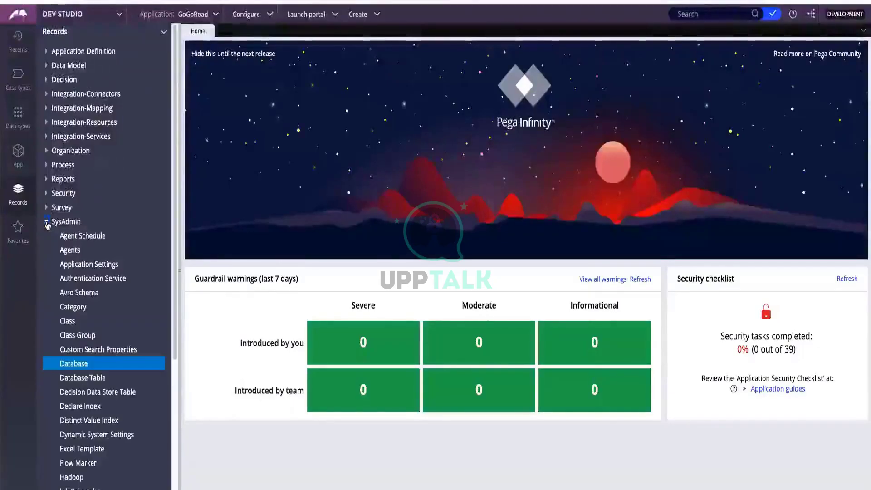
Open Platform Authentication from the Authentication Service list, then start a new authentication service record
click(97, 281)
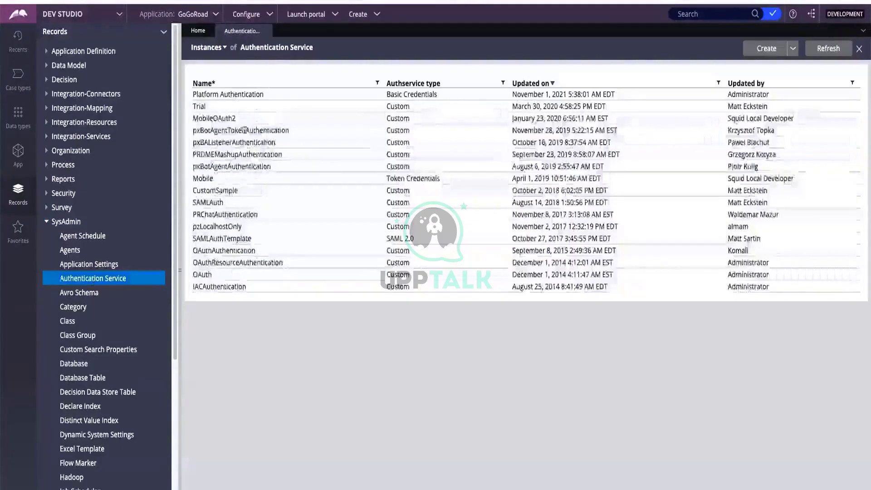
click(399, 98)
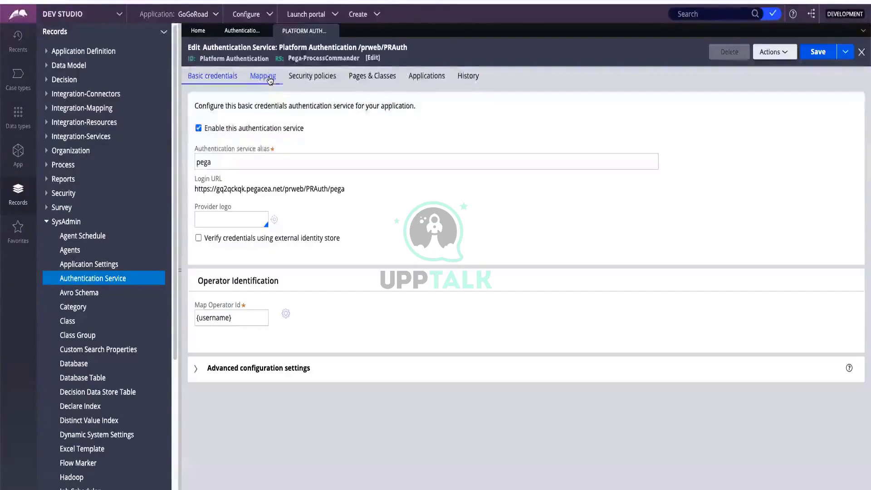
click(246, 34)
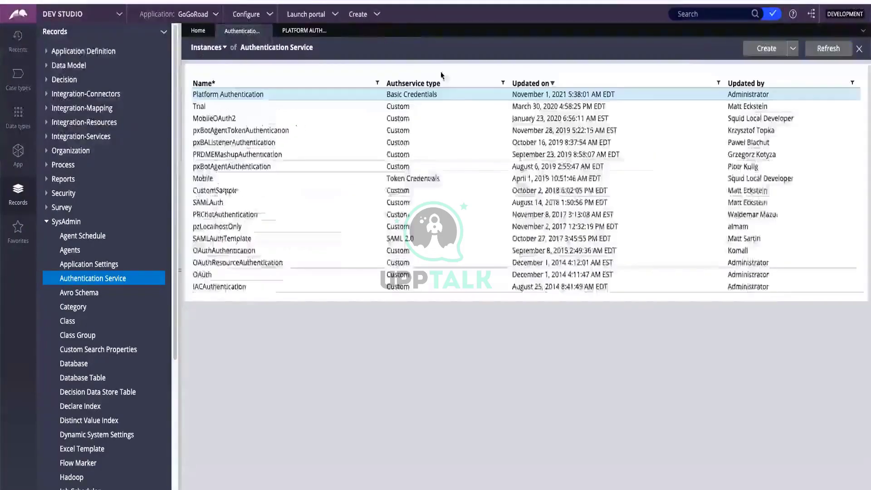
click(765, 49)
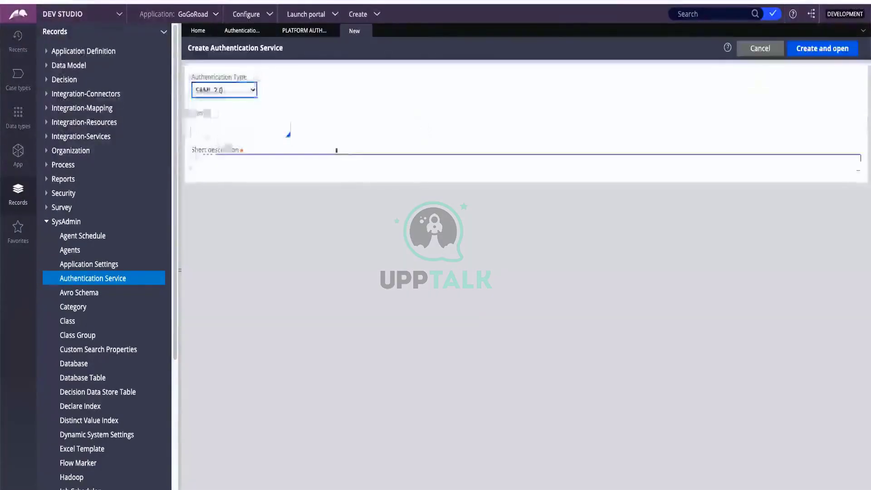
Change the new authentication service's type from SAML 2.0 to Custom and select its Name field
click(215, 93)
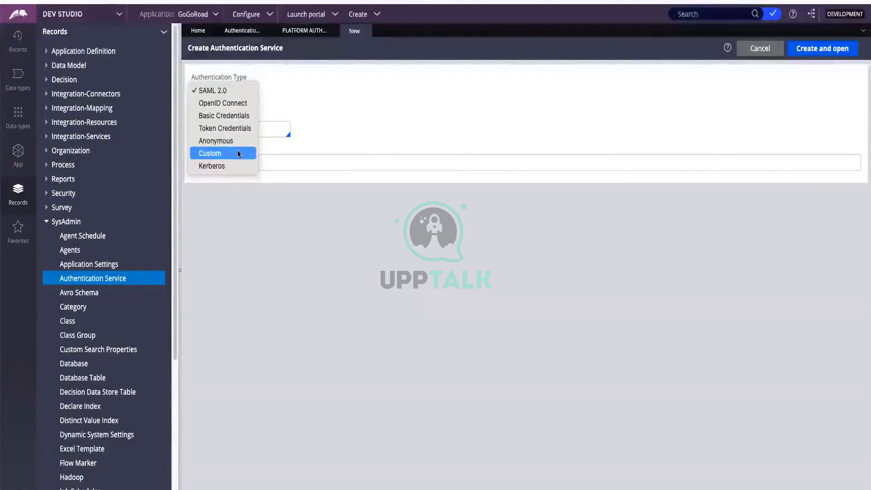
click(241, 153)
click(262, 129)
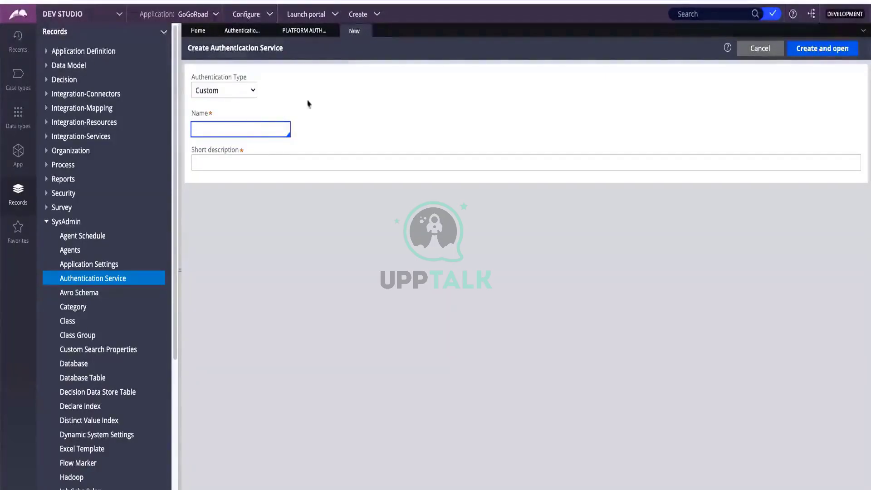
Discard the unsaved service and close the Platform Authentication and Authentication Service tabs
click(366, 31)
click(652, 293)
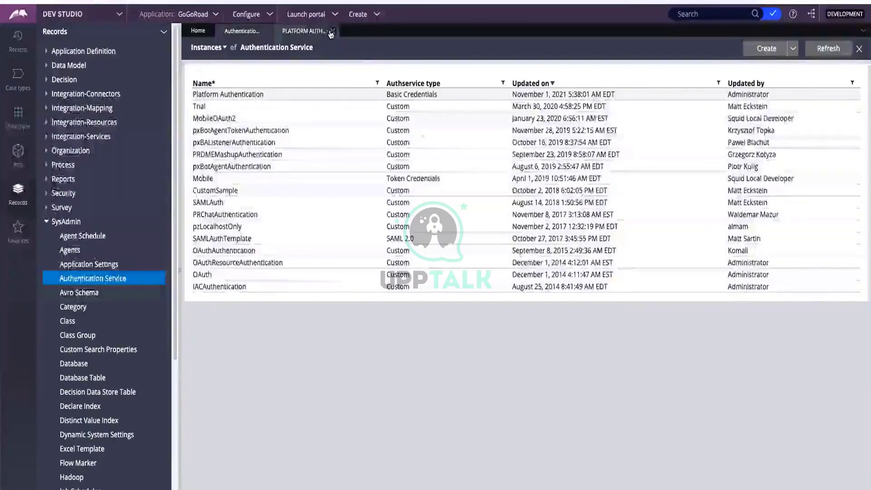
click(332, 31)
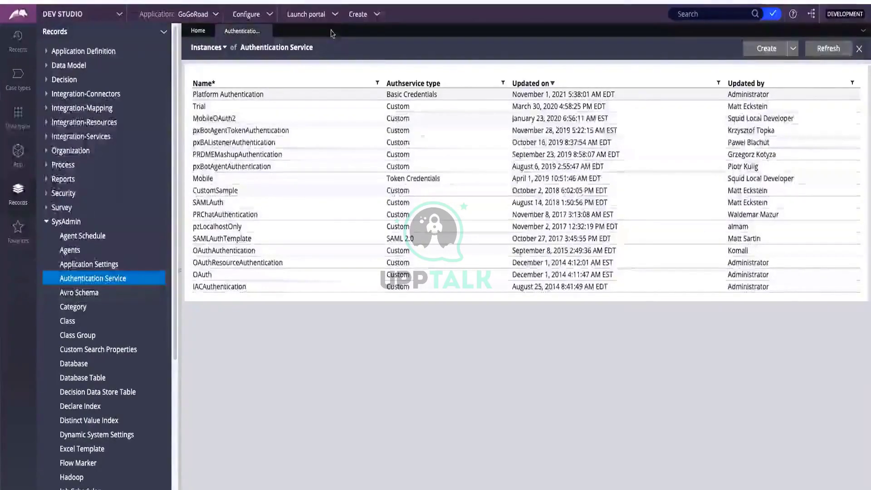
click(266, 31)
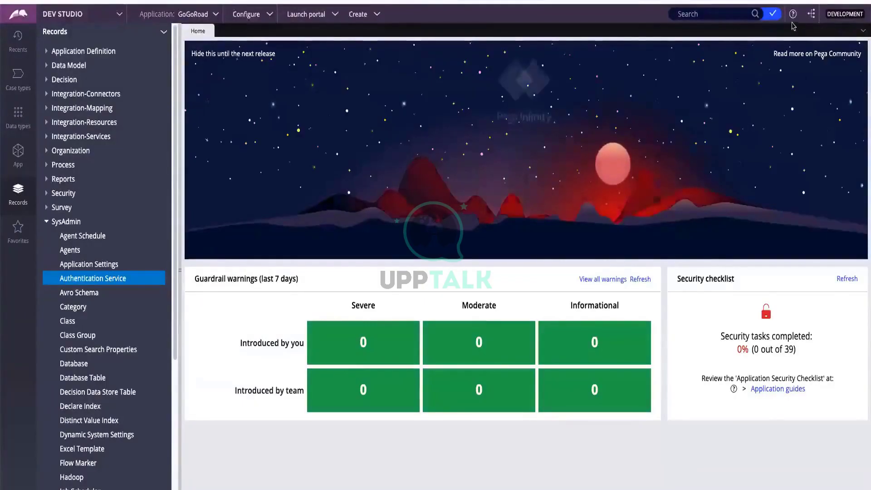
Check the open-tabs menu, then pan the whiteboard to center the Day 1 Pega topics sticky
click(863, 32)
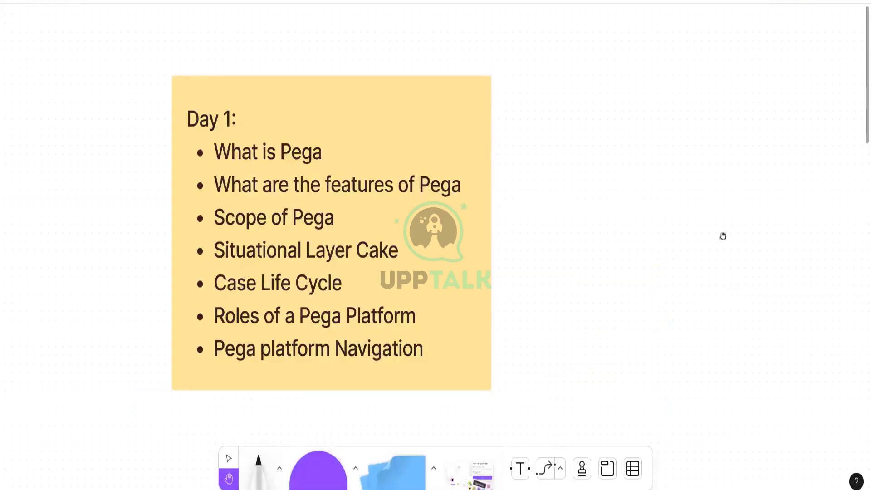
drag(721, 235, 743, 236)
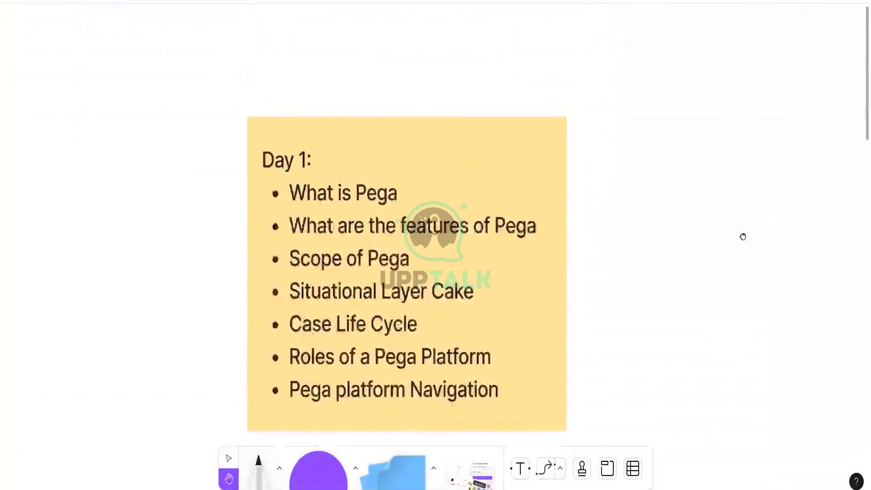
scroll(742, 236, down, 3)
scroll(735, 299, up, 2)
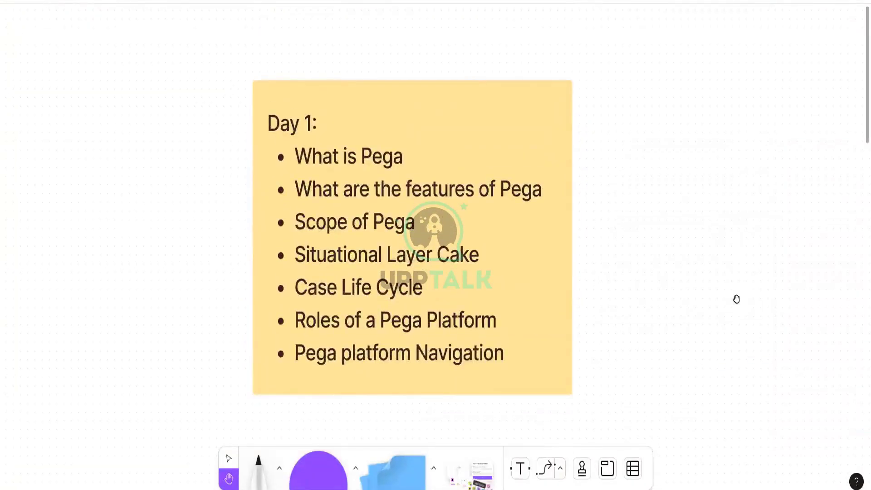